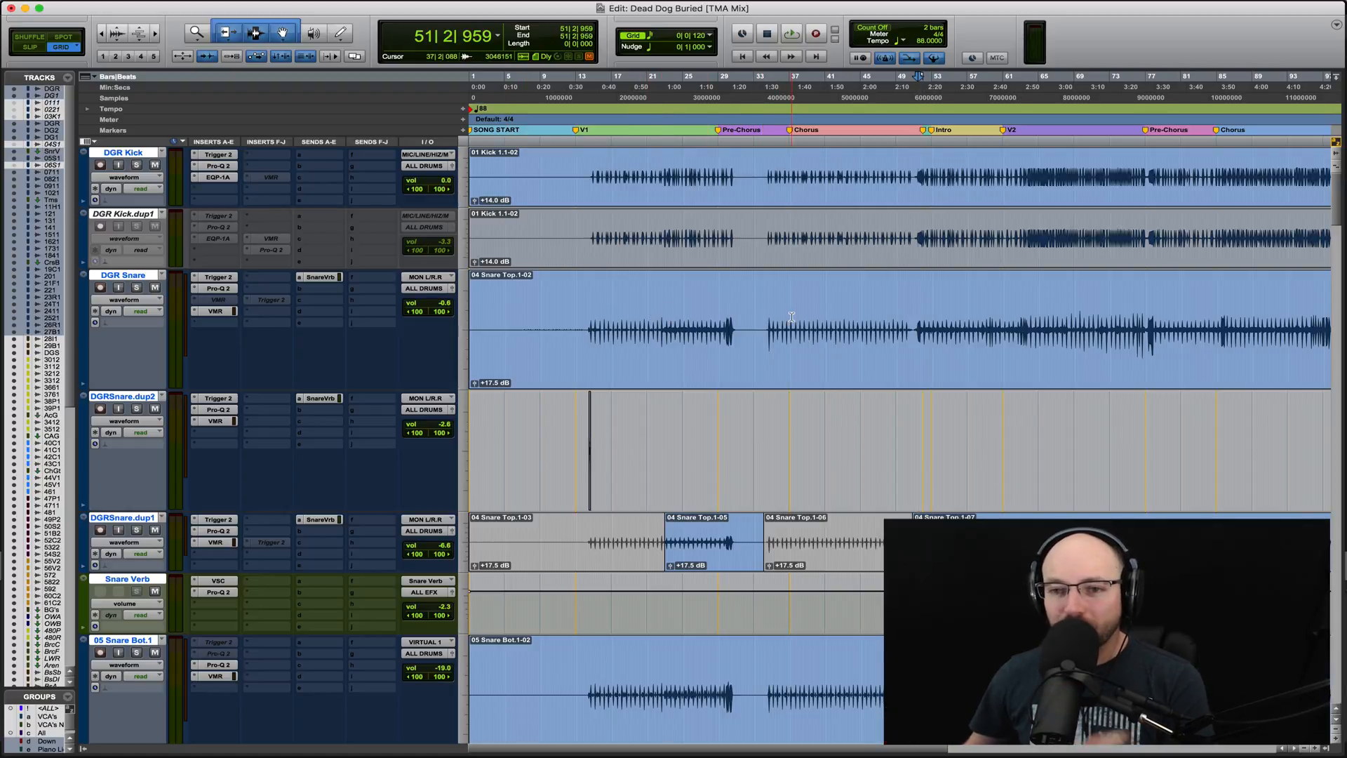
Look over the session's tracks from the drums down to the vocal effects and submix buses, returning to the lead vocals
scroll(791, 317, down, 2)
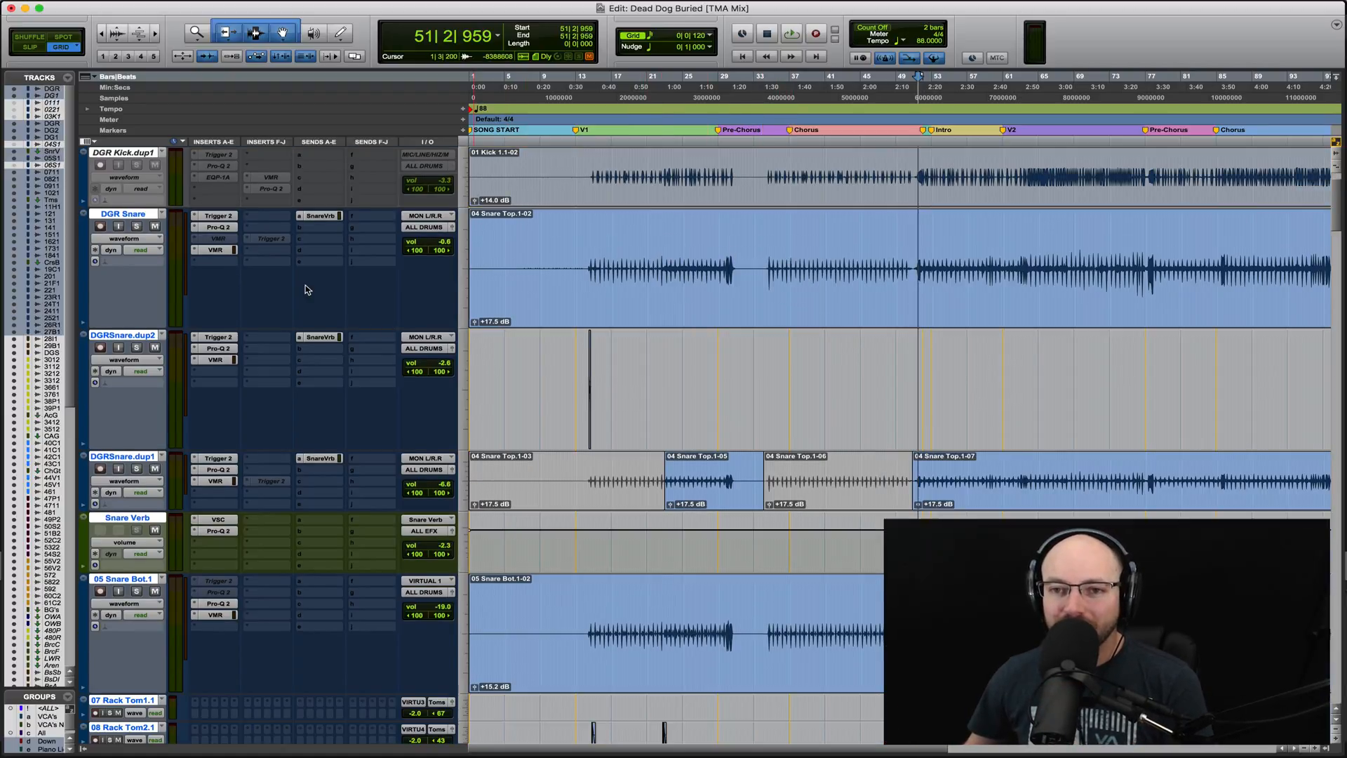
scroll(305, 288, down, 8)
scroll(297, 315, down, 15)
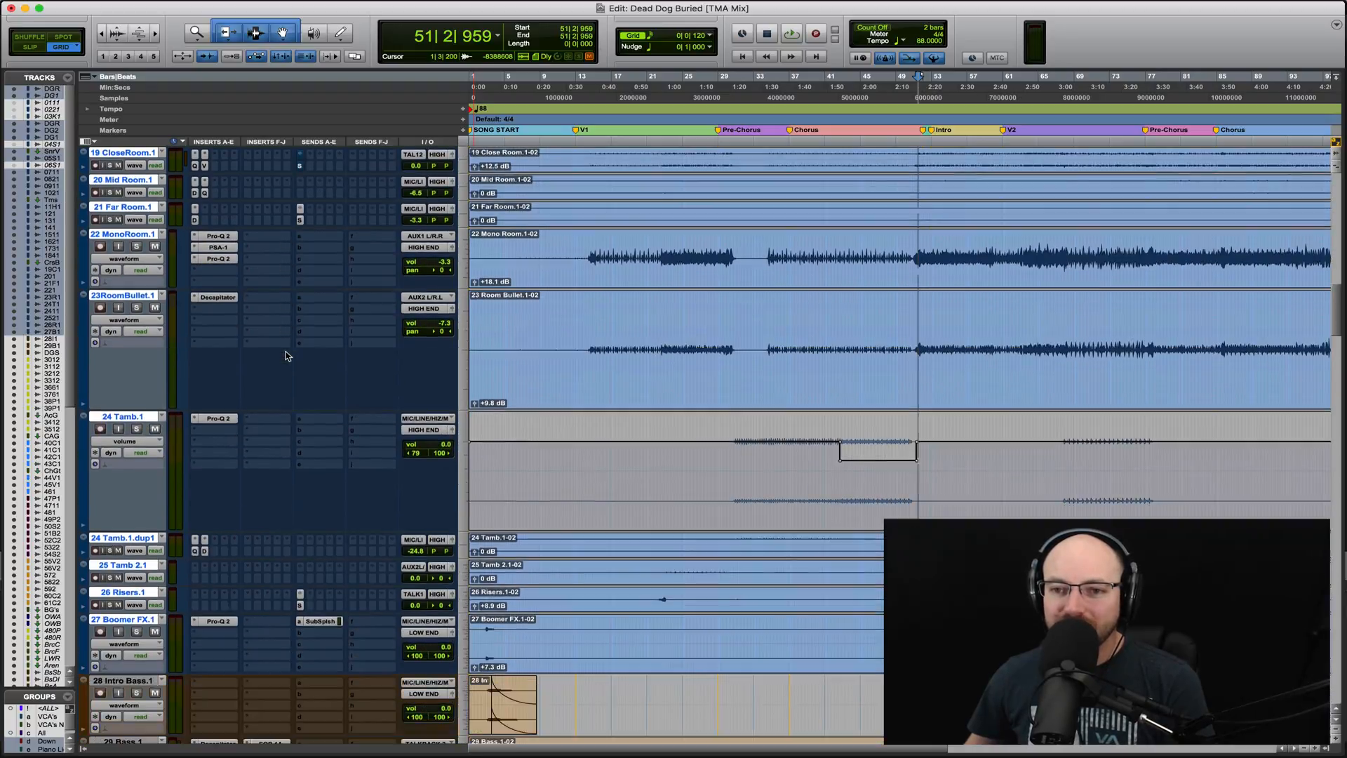
scroll(286, 356, down, 20)
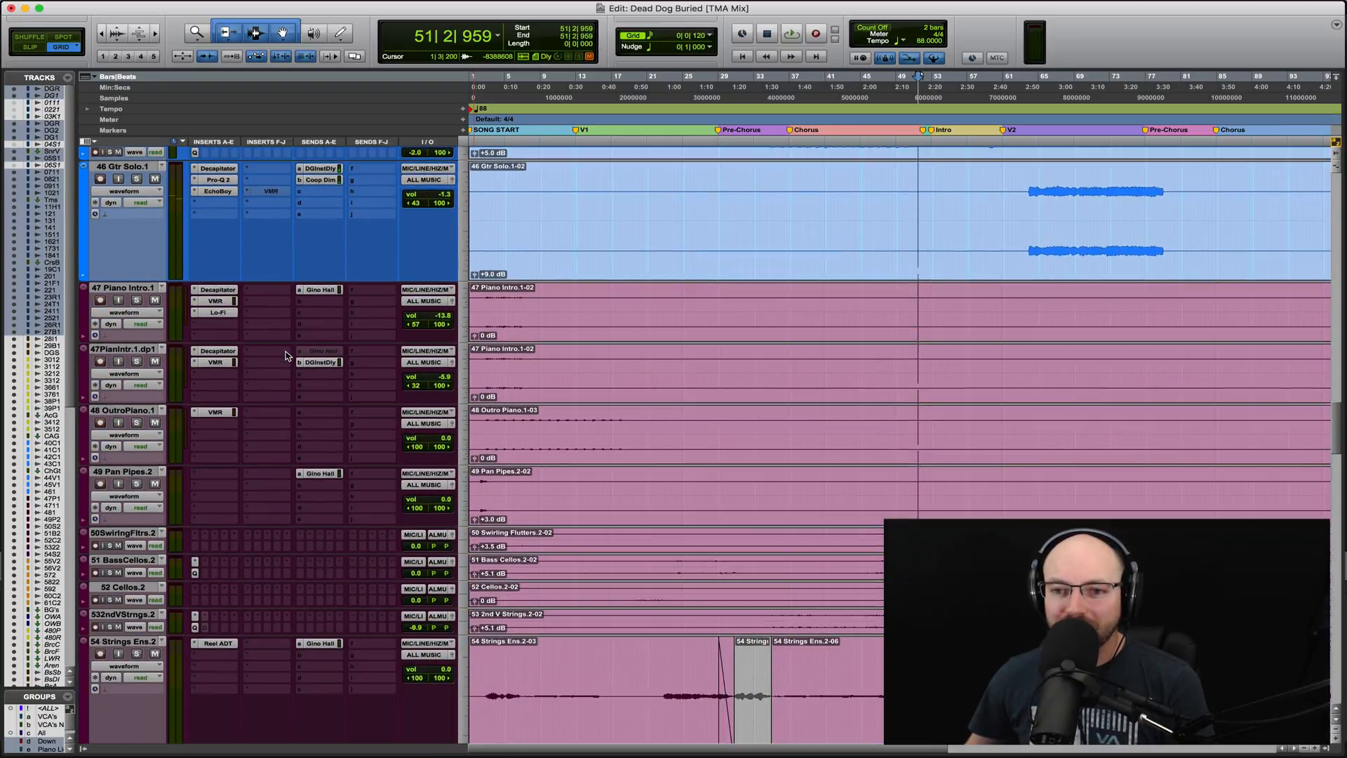
scroll(286, 356, down, 20)
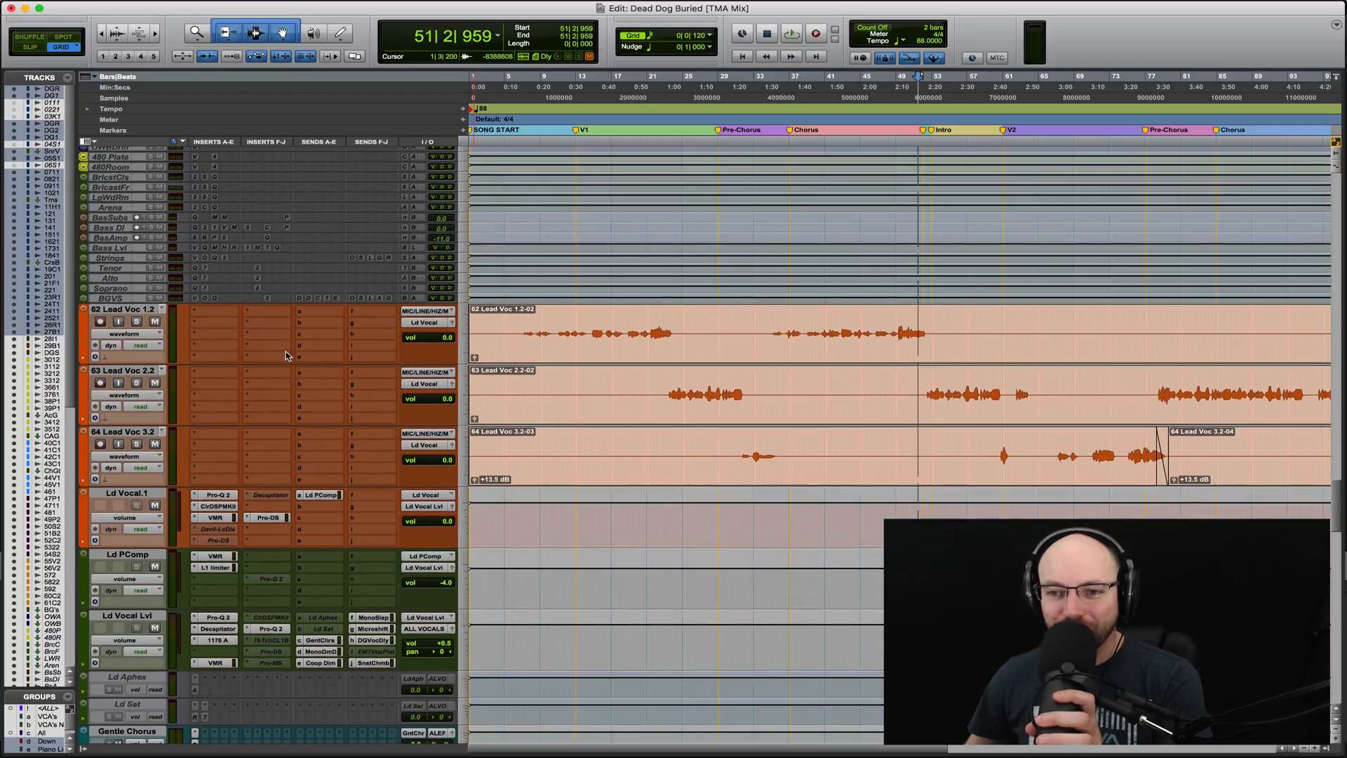
scroll(286, 356, down, 20)
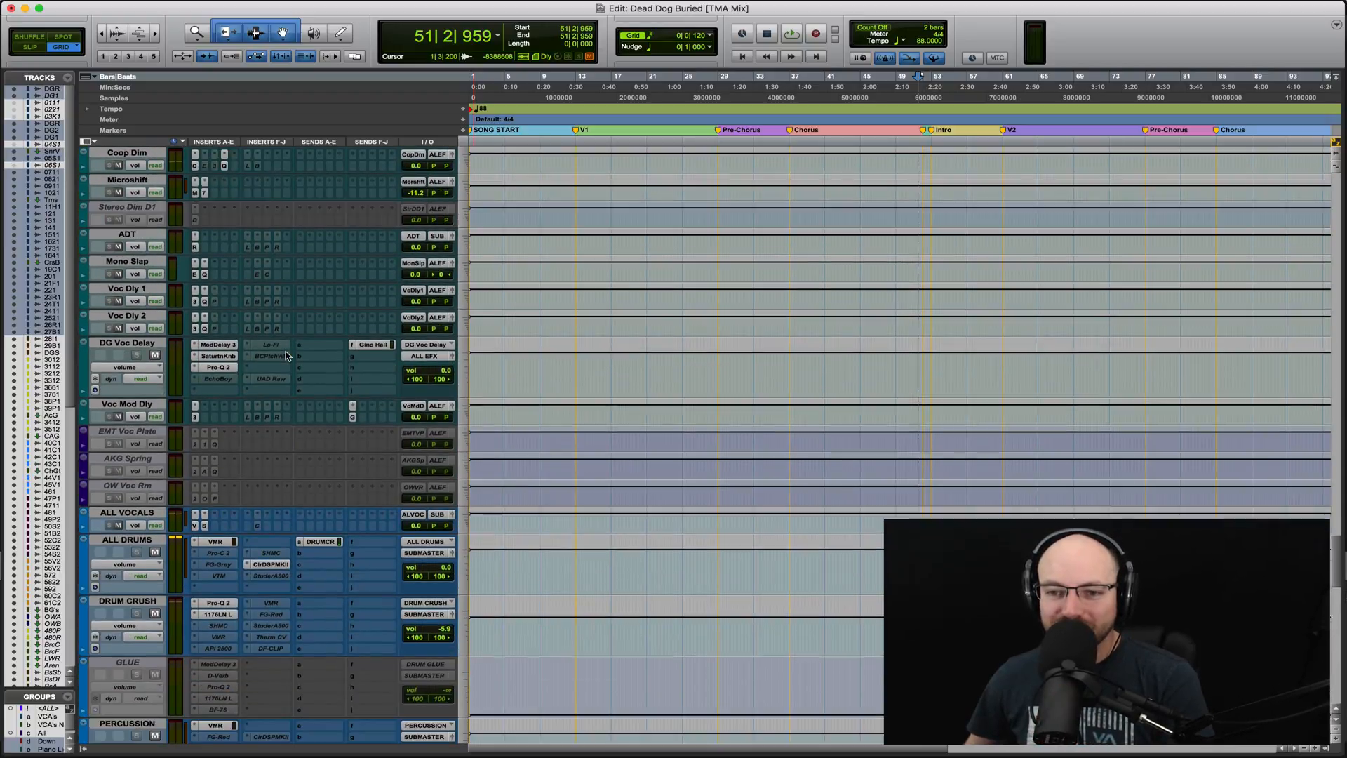
scroll(287, 356, up, 10)
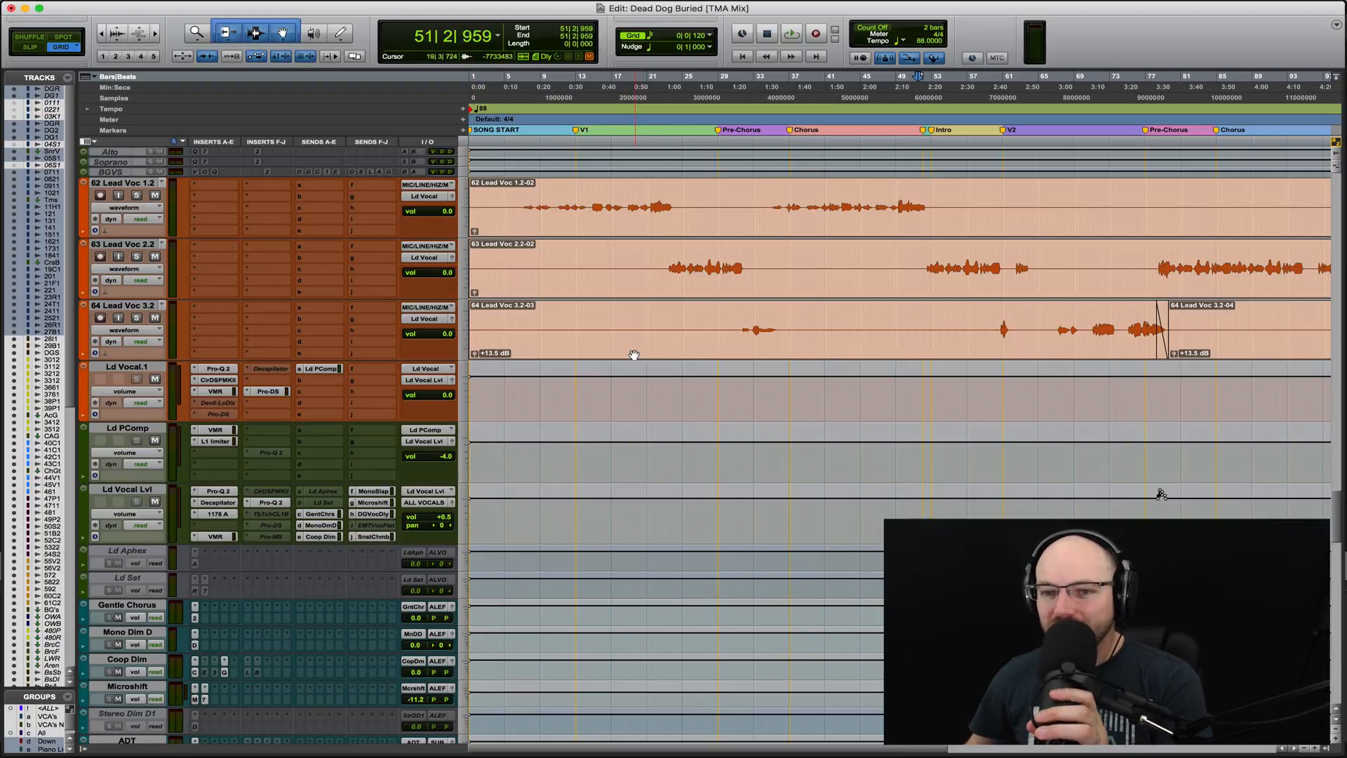
Place the edit cursor at bar 49 on the 63 Lead Voc 2.2 track and open the VMR insert on Ld Vocal Lvl
scroll(628, 370, right, 3)
scroll(628, 369, right, 3)
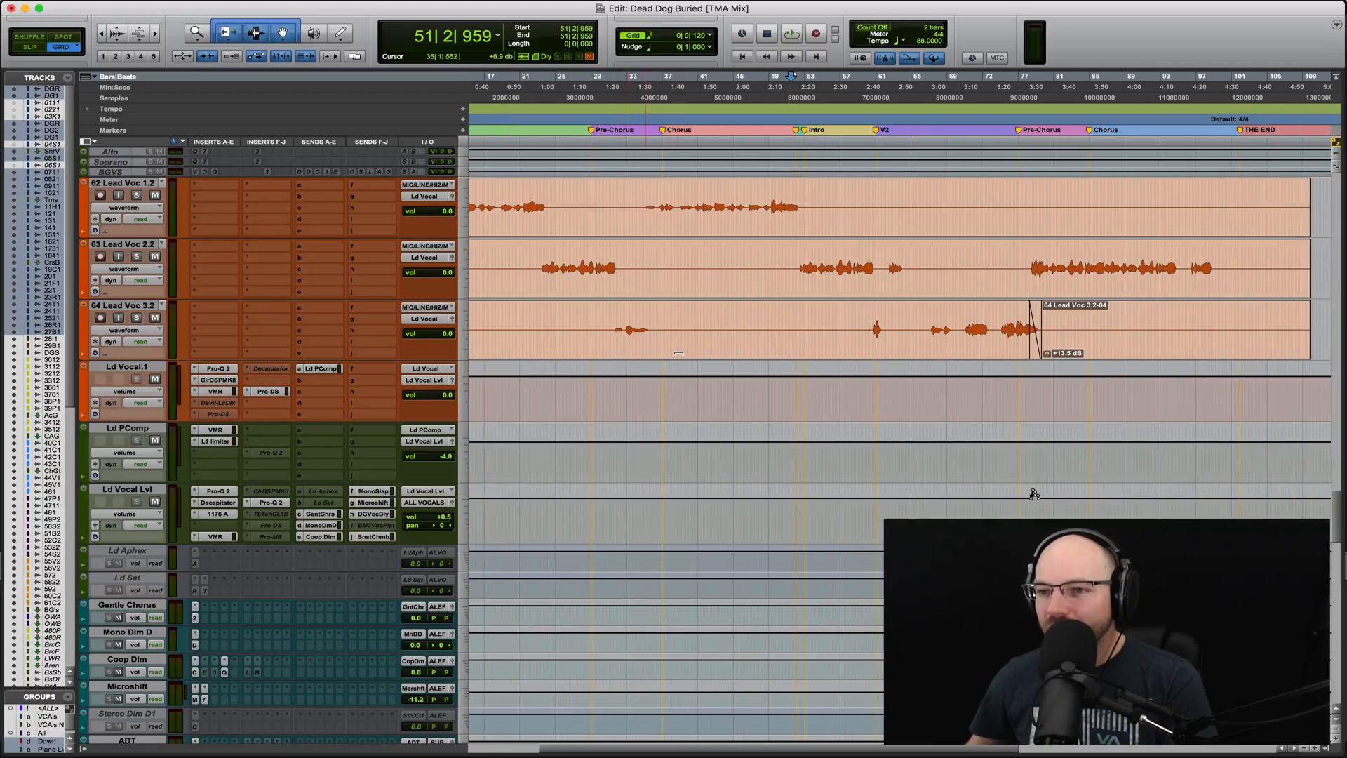
click(769, 257)
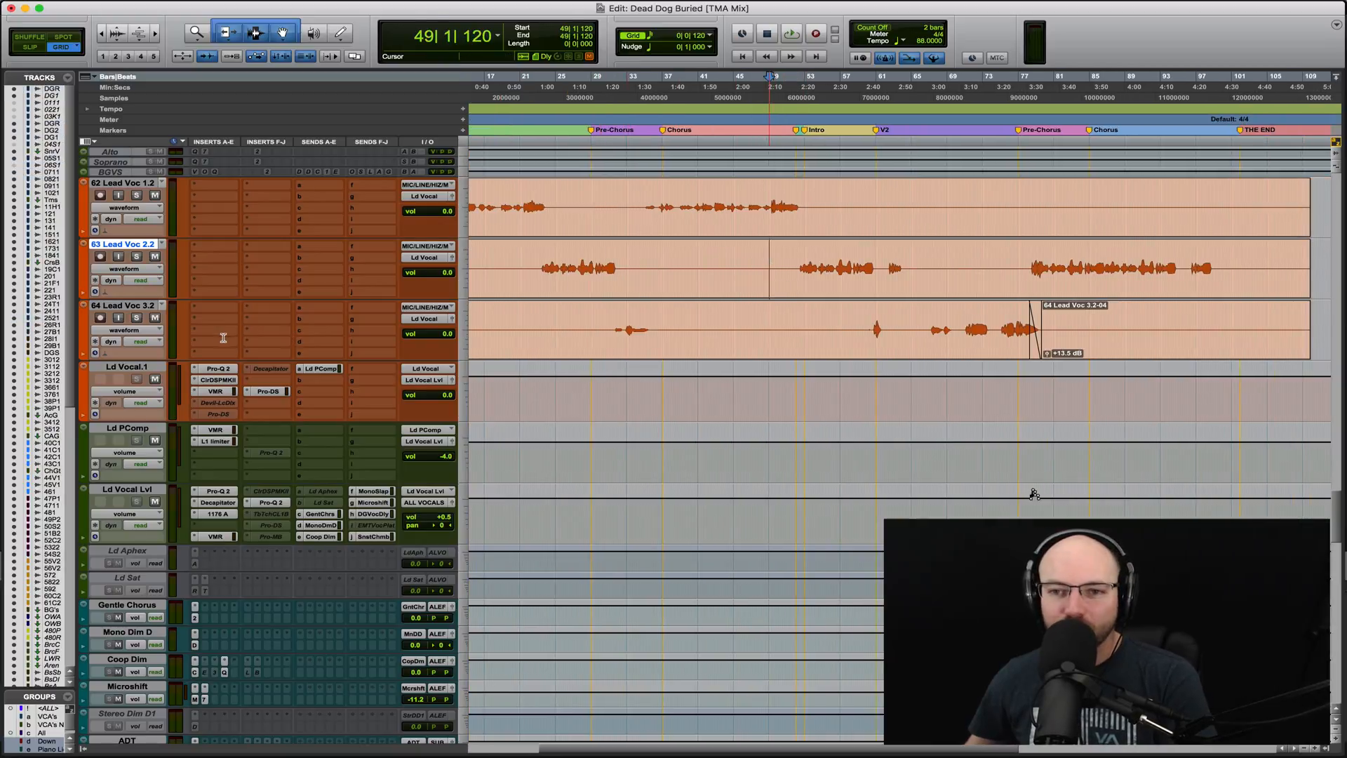
click(230, 539)
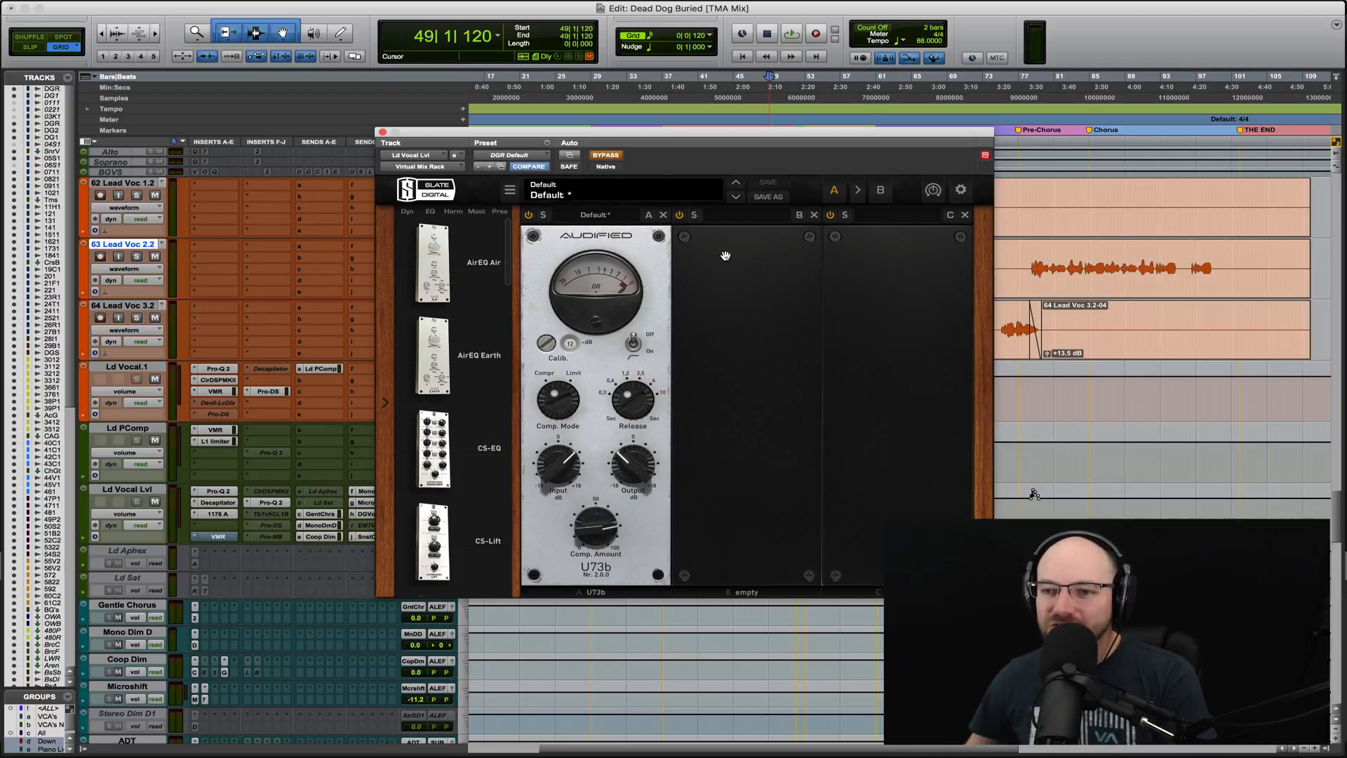
drag(663, 138, 669, 127)
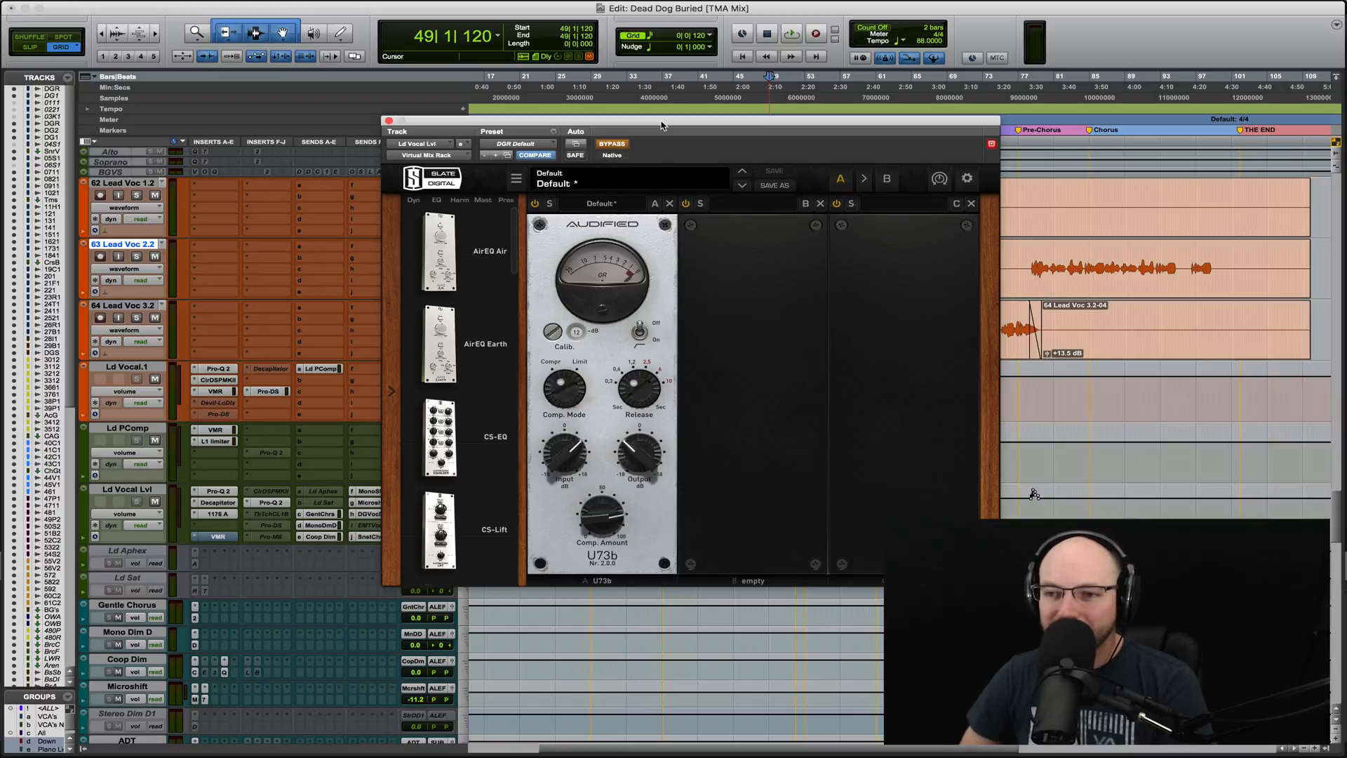
Play the full mix from bar 49 and compare the lead vocal with the U73b compressor active and bypassed
key(space)
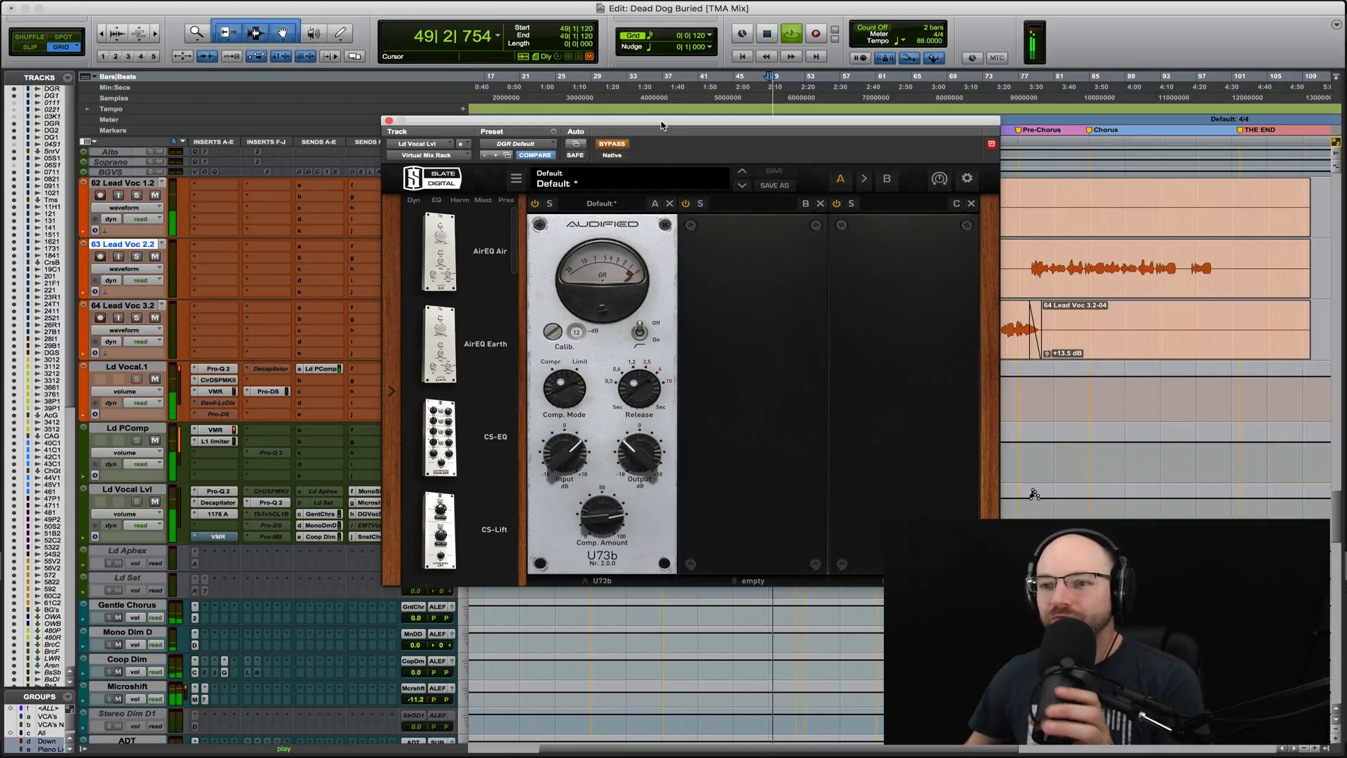
click(614, 145)
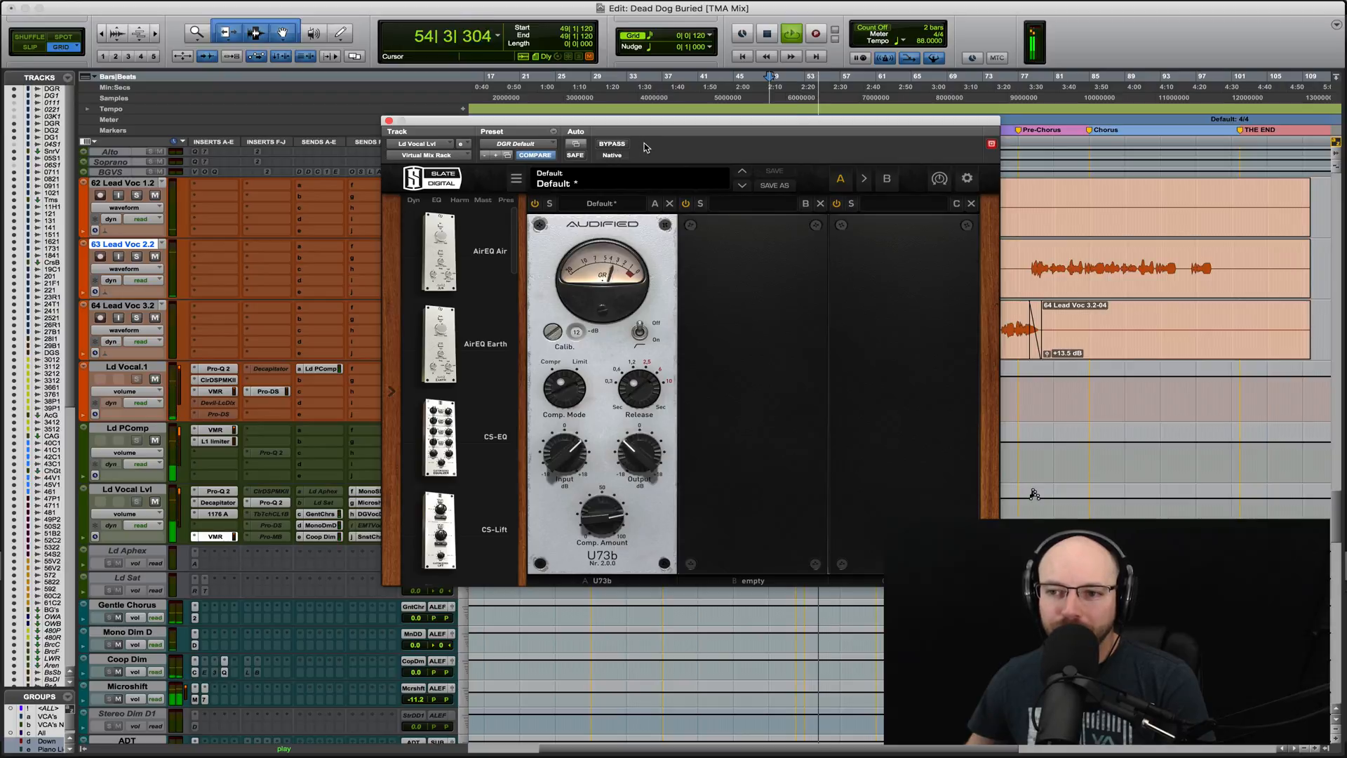
mouse_move(640, 452)
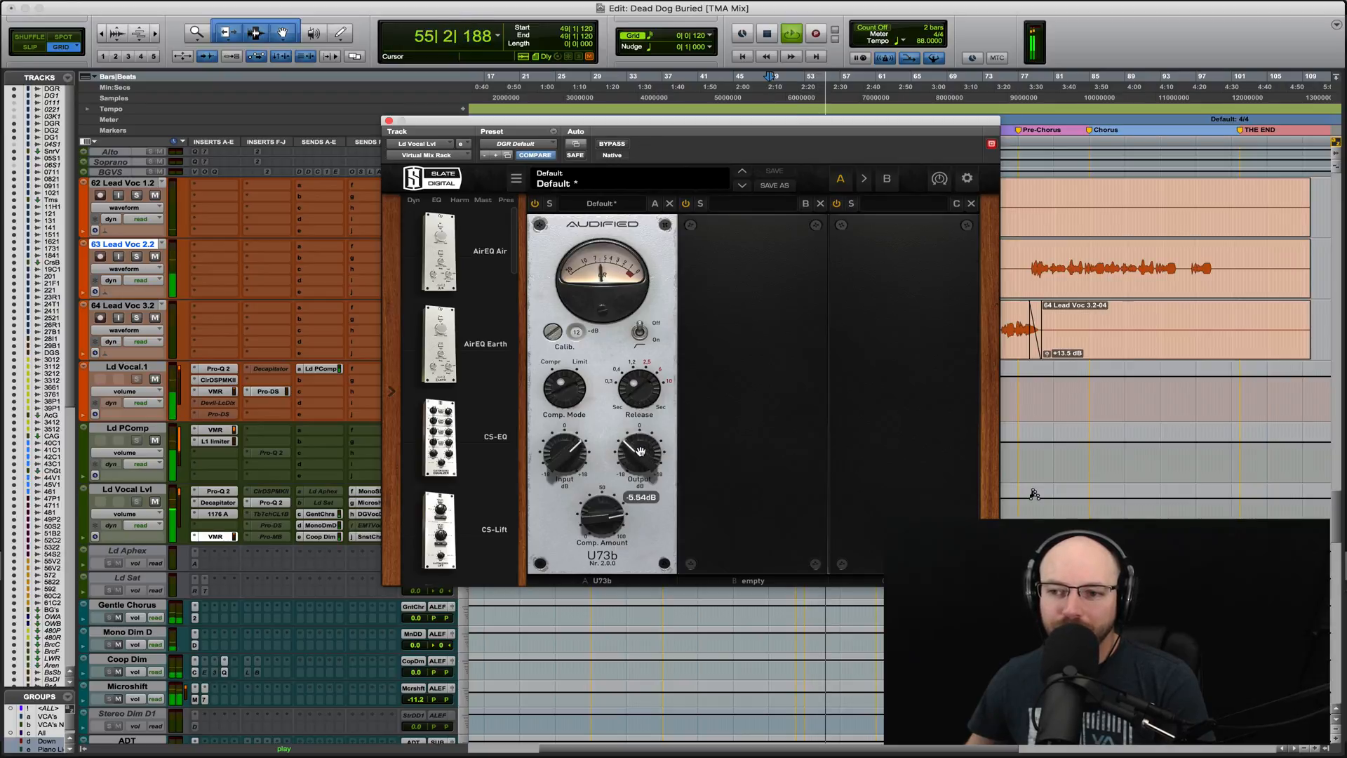
click(617, 147)
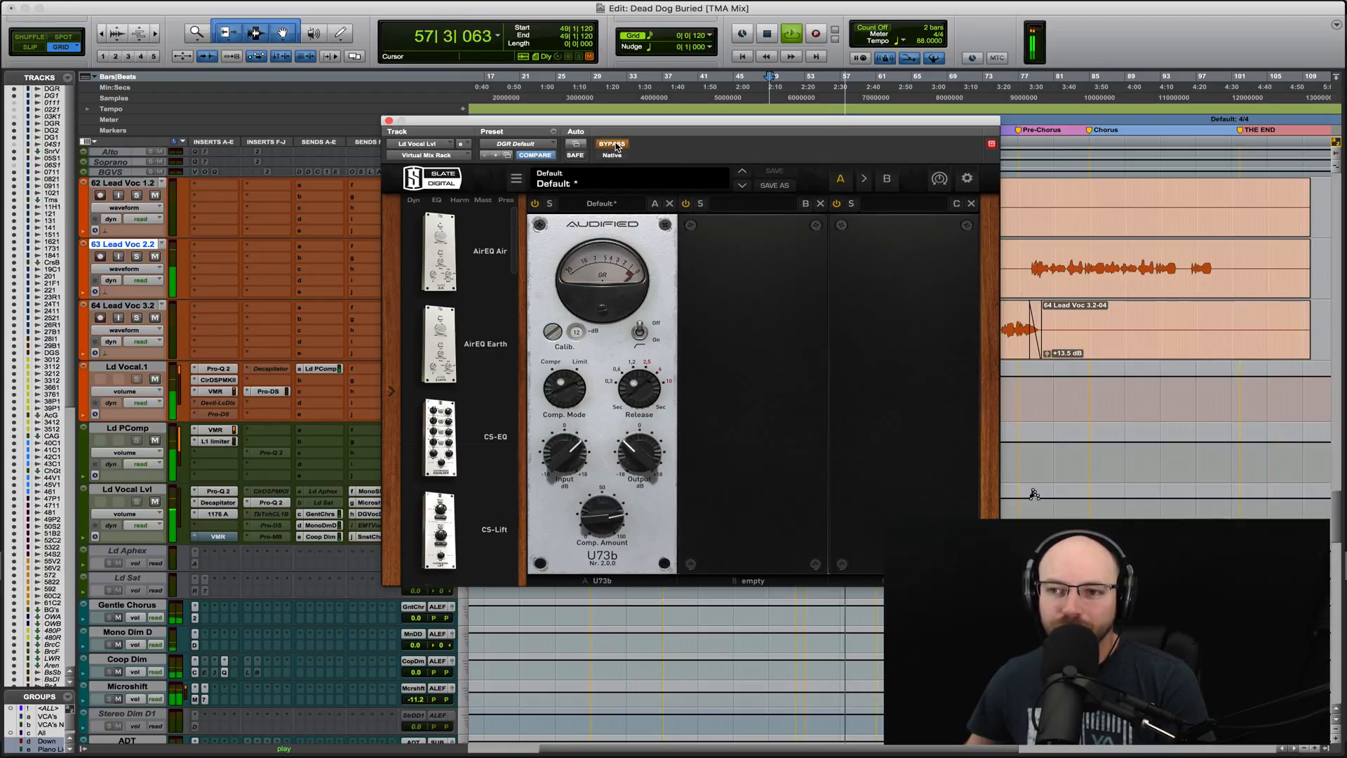
click(617, 146)
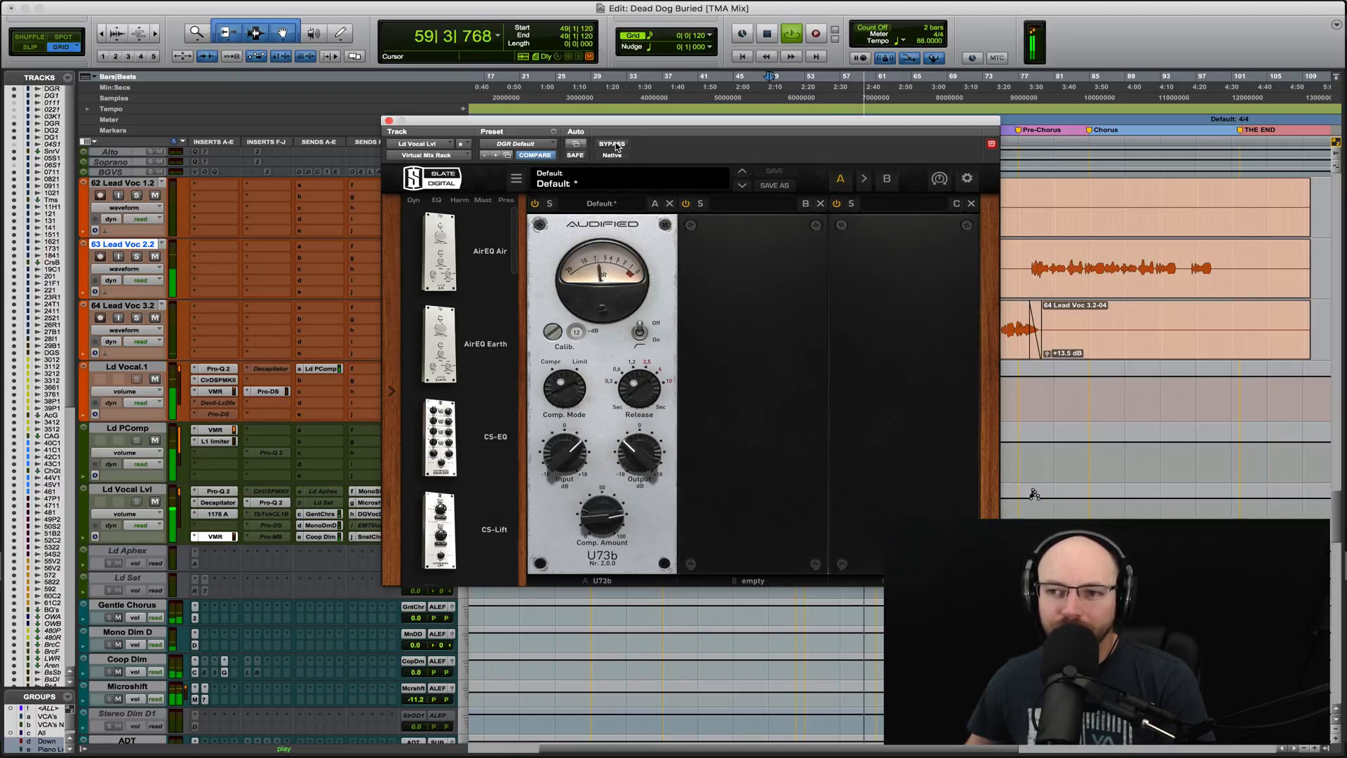
click(617, 147)
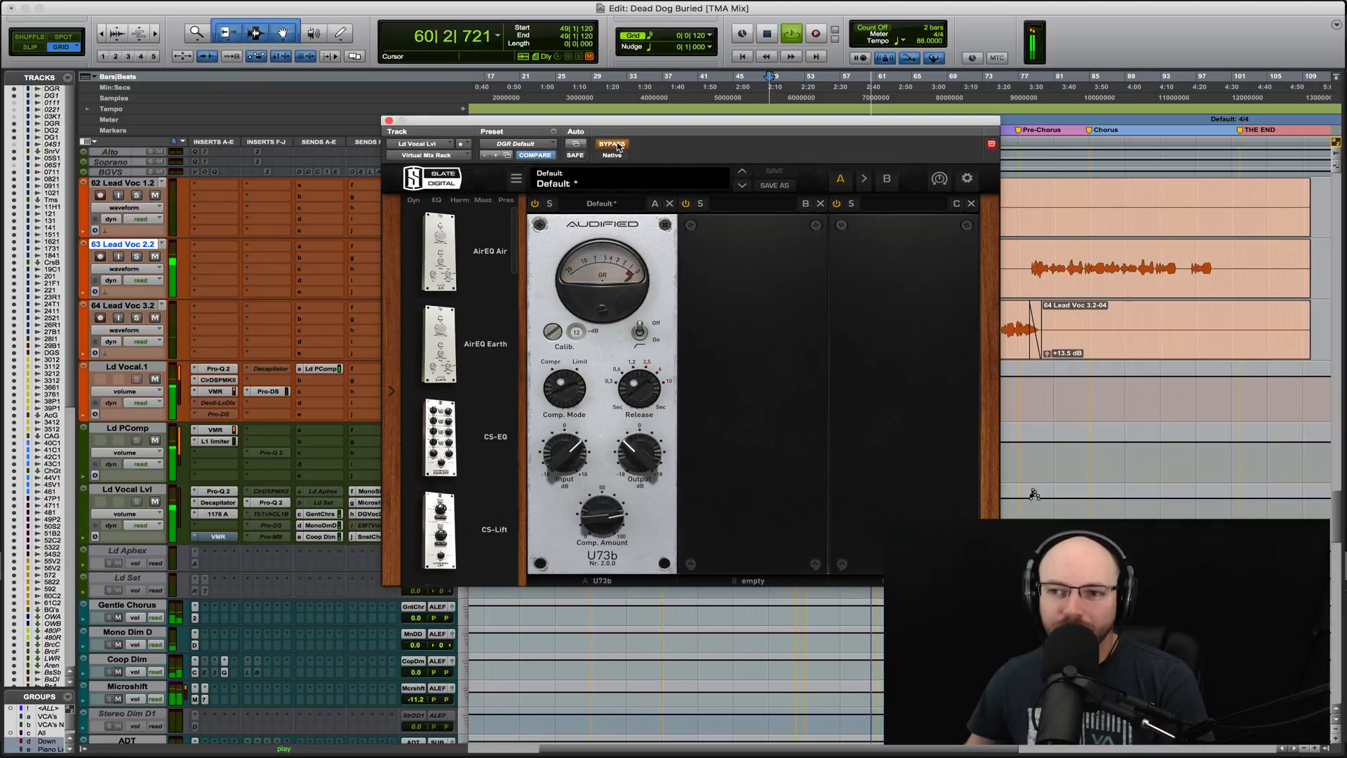
key(space)
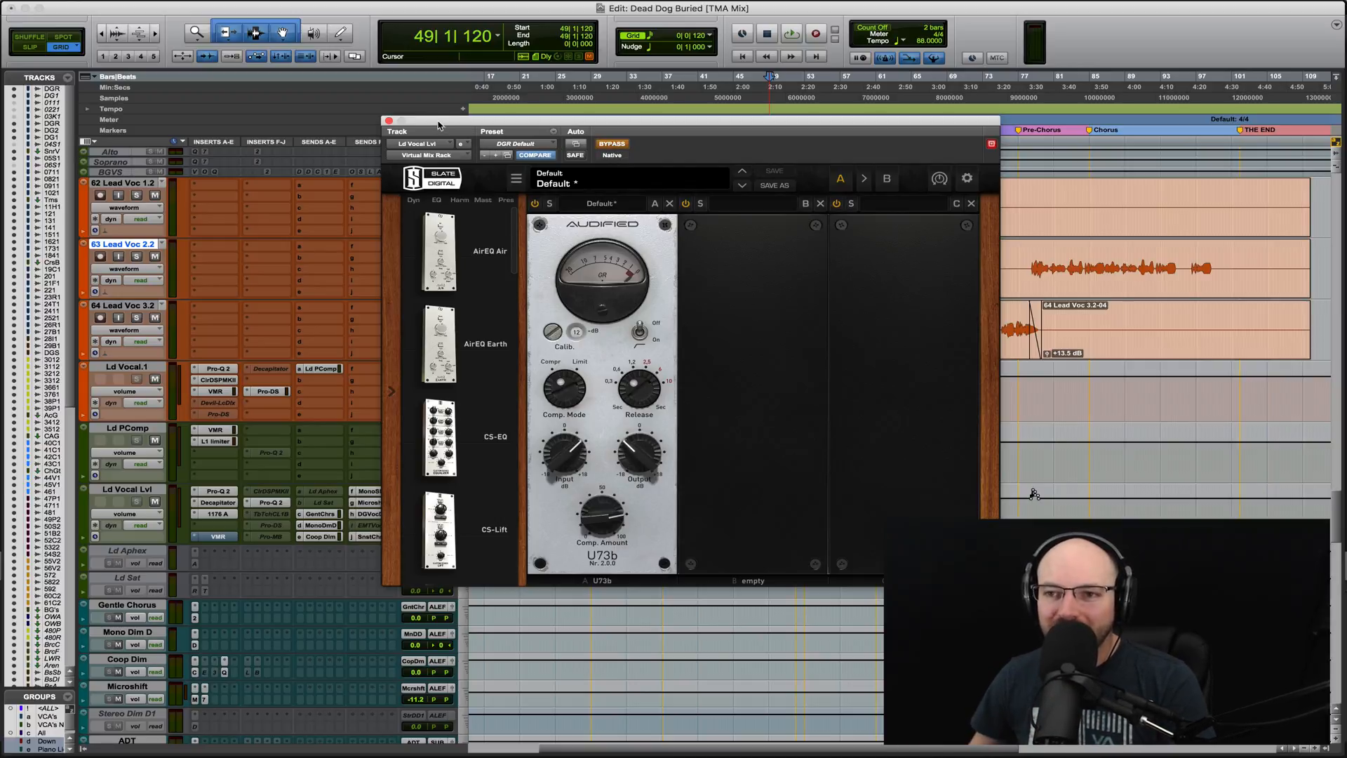
Place the edit cursor at 49|2|449 on 62 Lead Voc 1.2 and solo the three lead vocal tracks plus Ld Vocal.1
drag(438, 125, 450, 389)
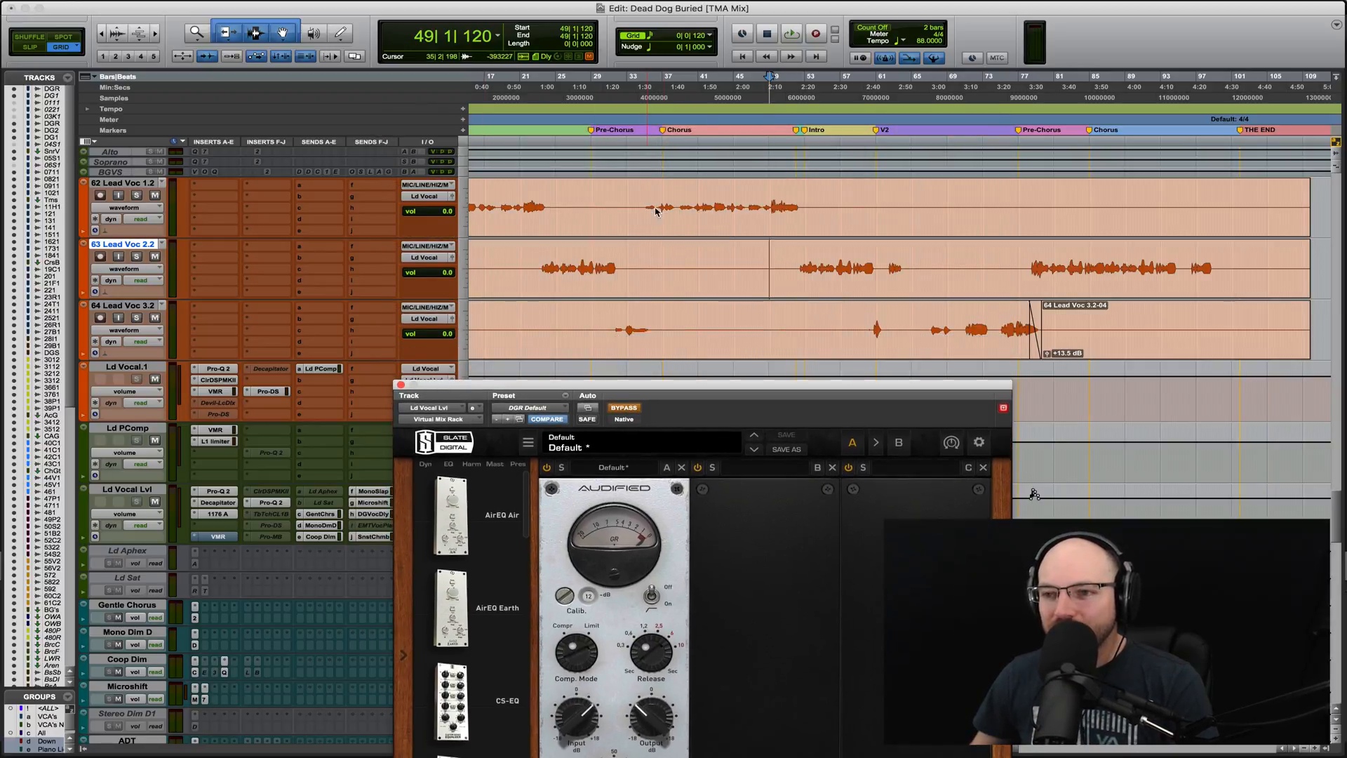
click(771, 202)
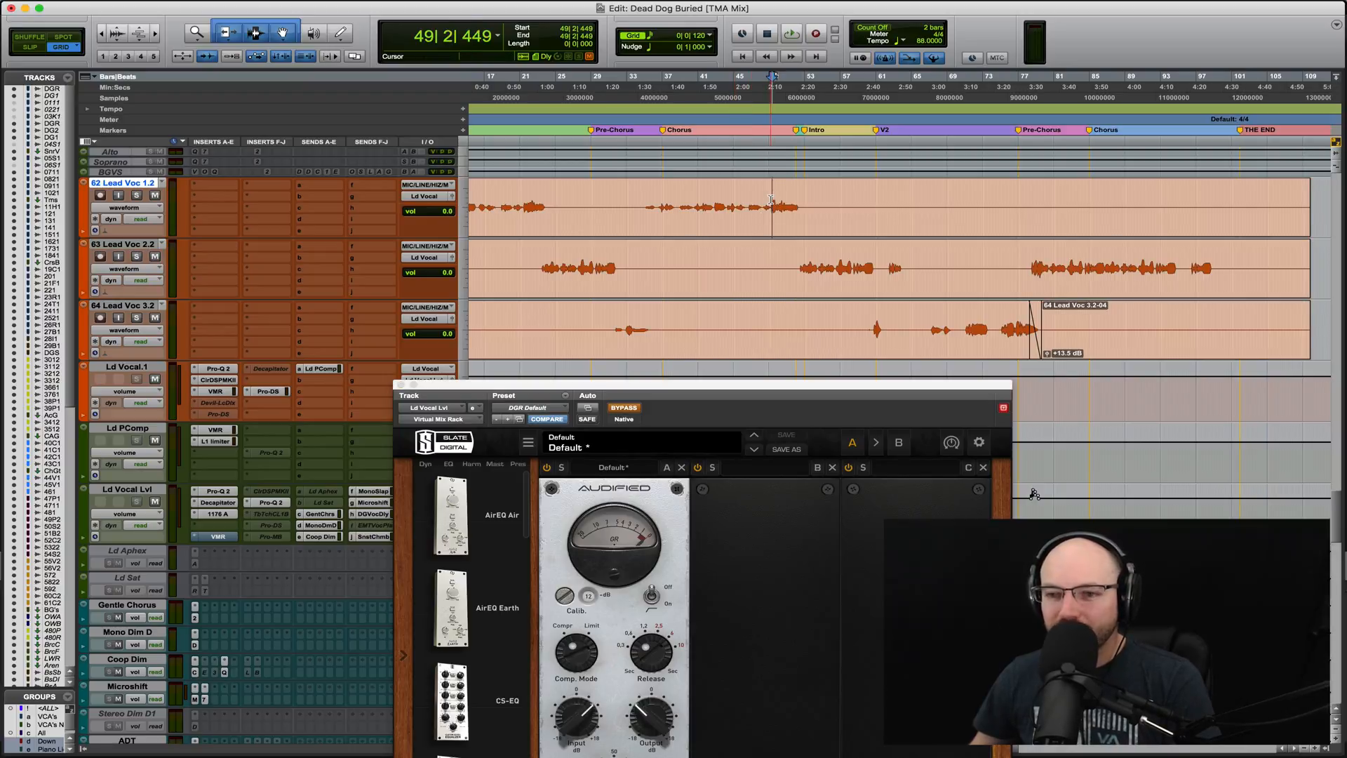
shift+click(135, 367)
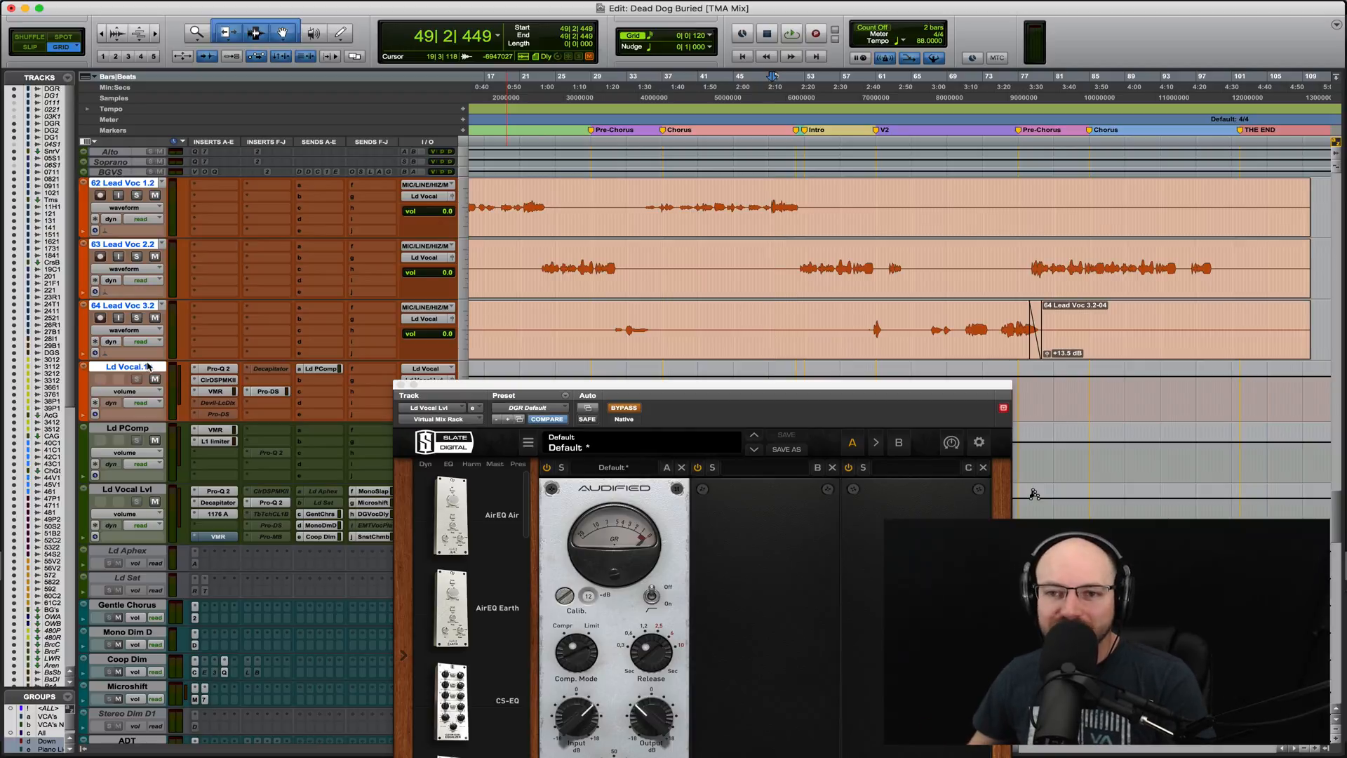
key(shift+s)
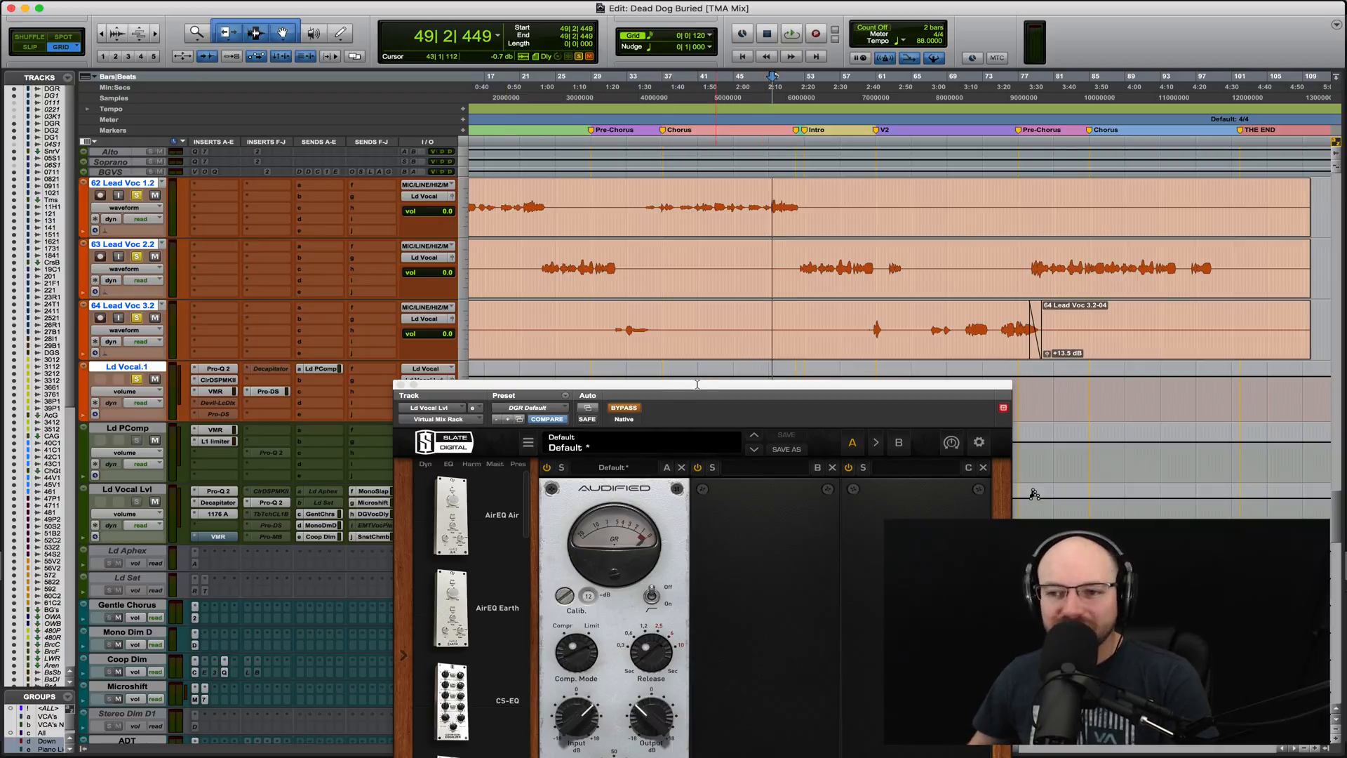
Audition the soloed Lead Voc 1.2 phrase from bar 49 with the U73b bypassed and with it active
drag(670, 391, 650, 267)
key(space)
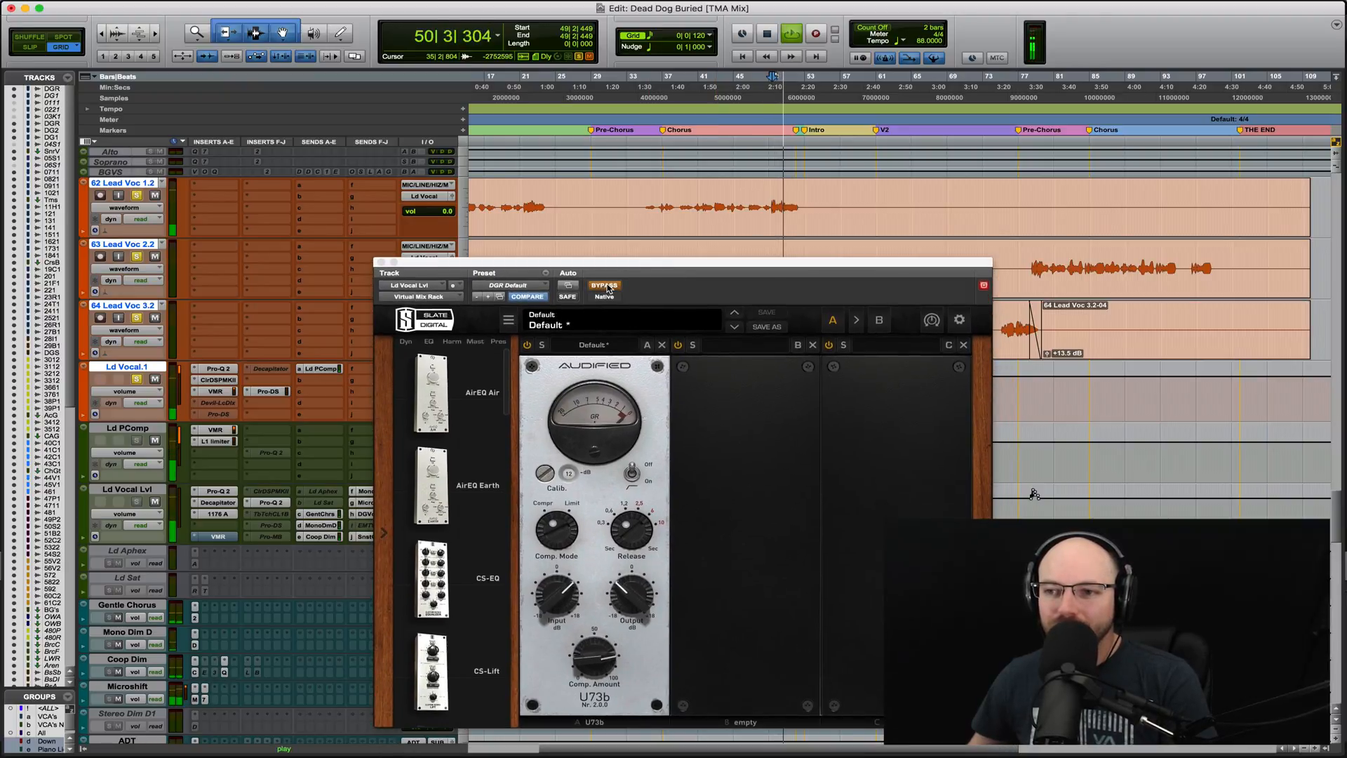
key(space)
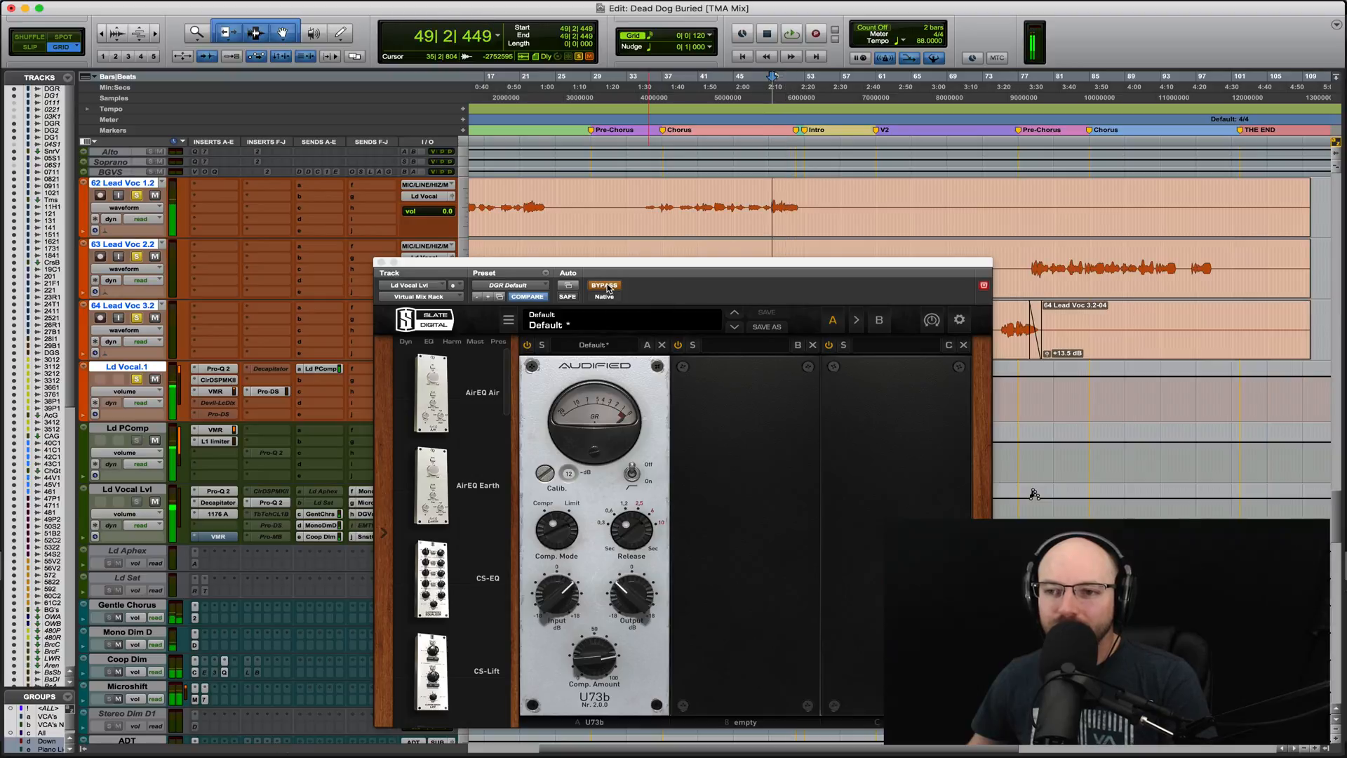
click(605, 286)
key(space)
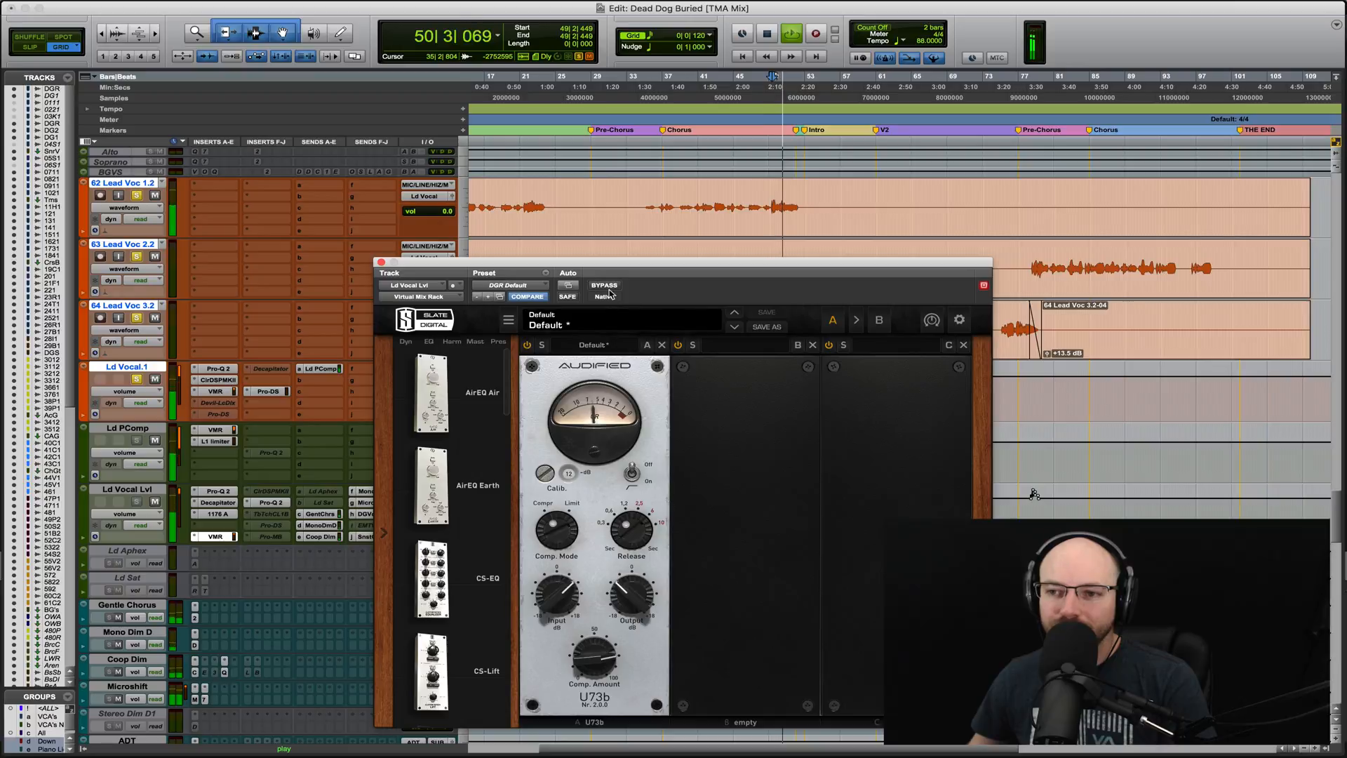
drag(719, 265, 696, 349)
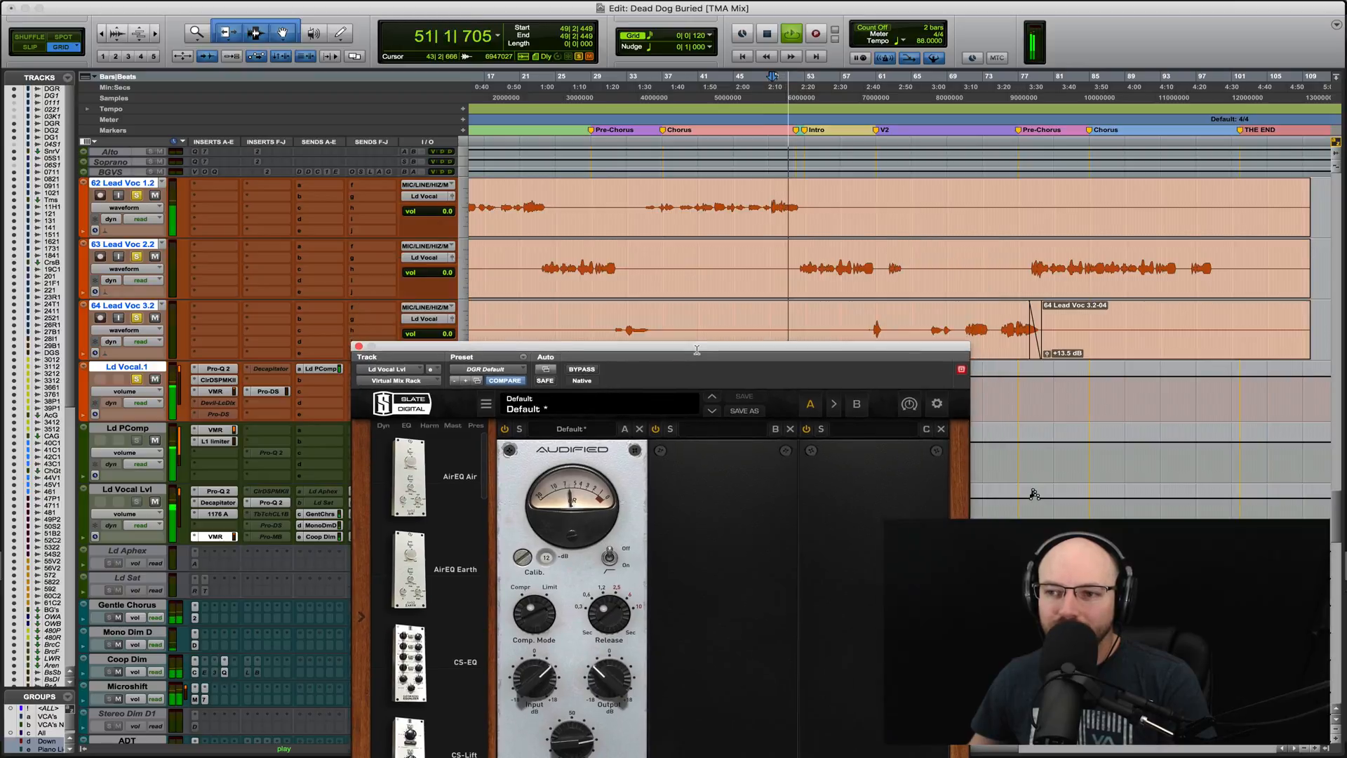
key(space)
Play the soloed Lead Voc 2.2 from bar 52, toggling the U73b bypass to compare, and leave the compressor active
click(793, 259)
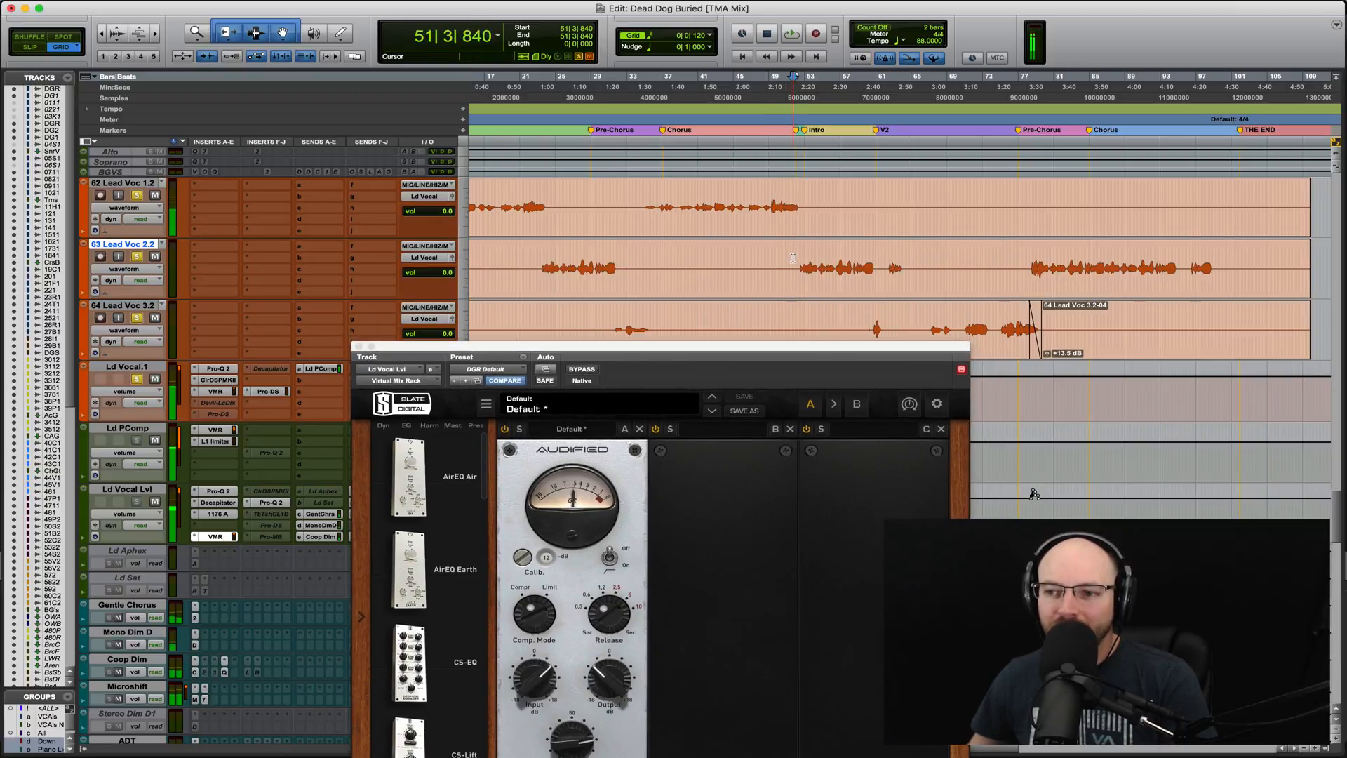
click(590, 370)
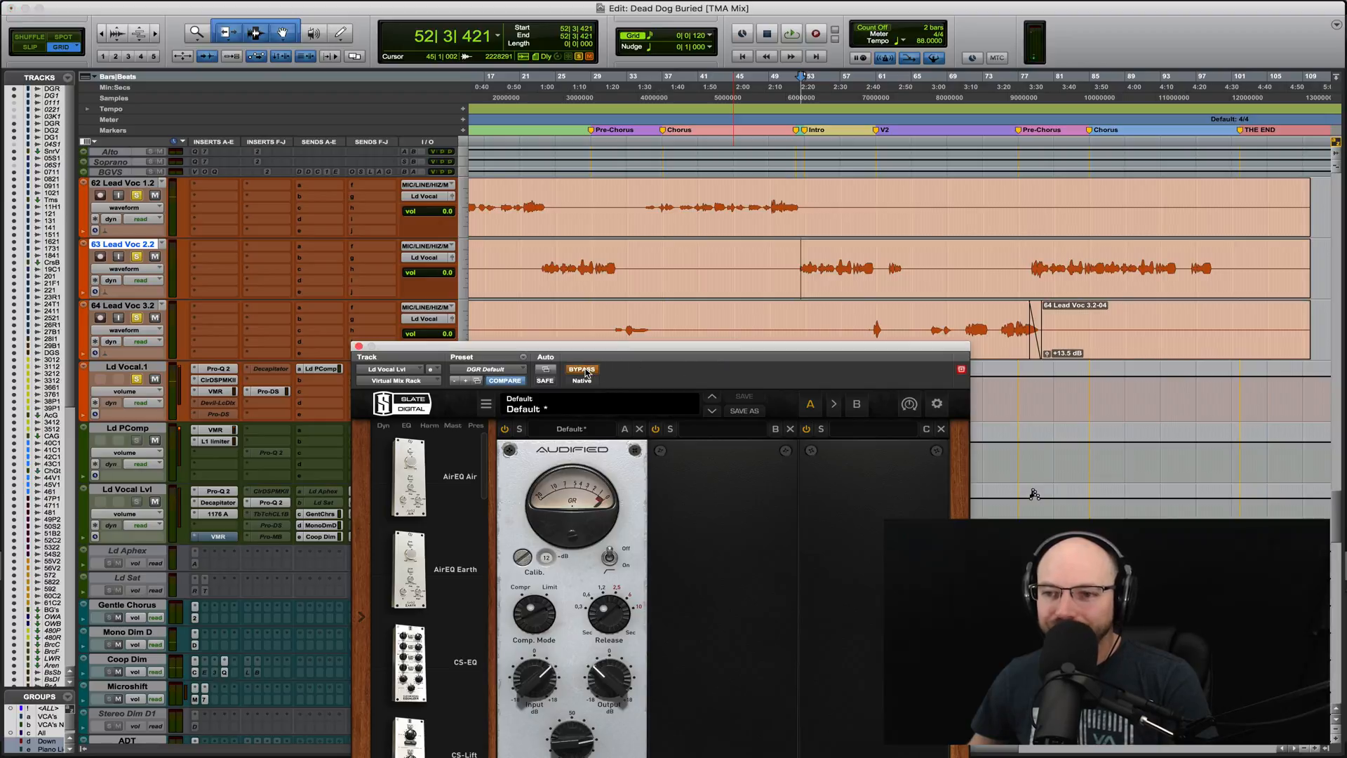
key(space)
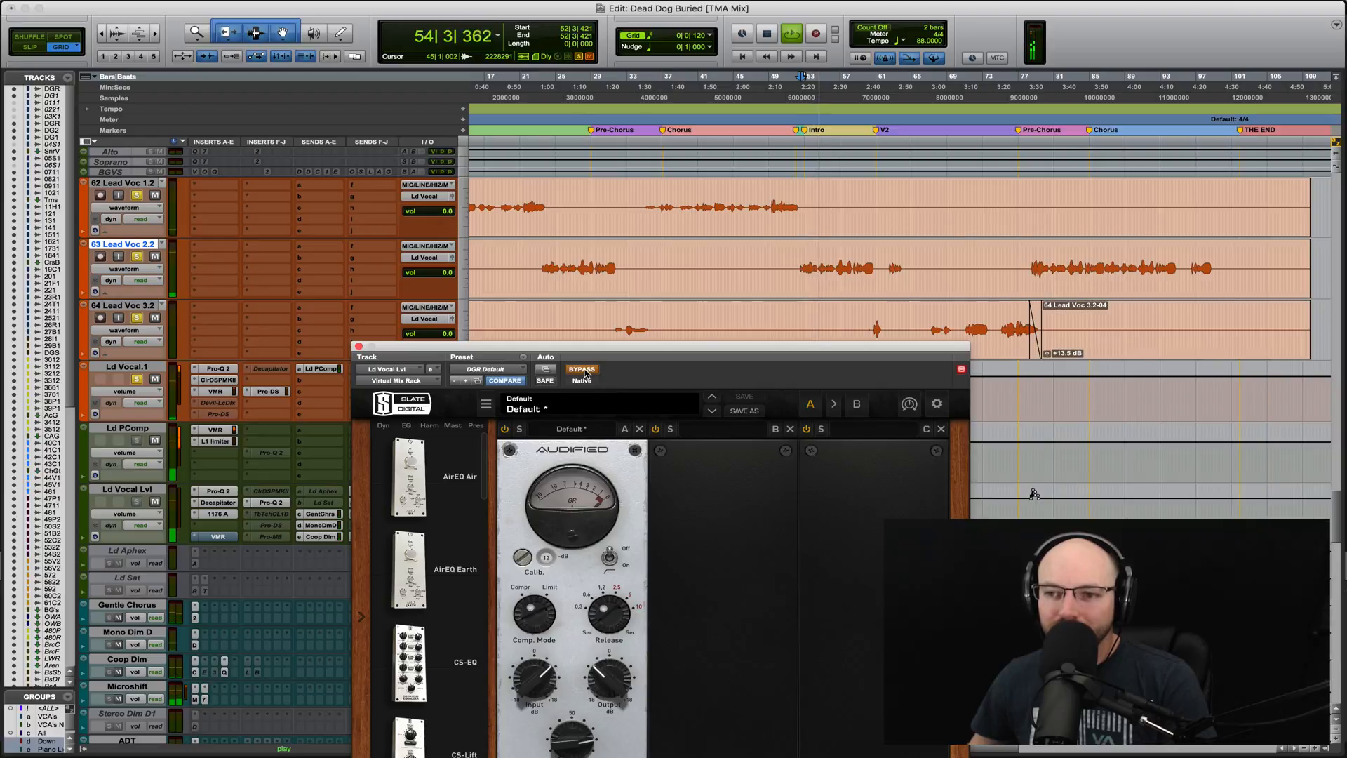
click(587, 369)
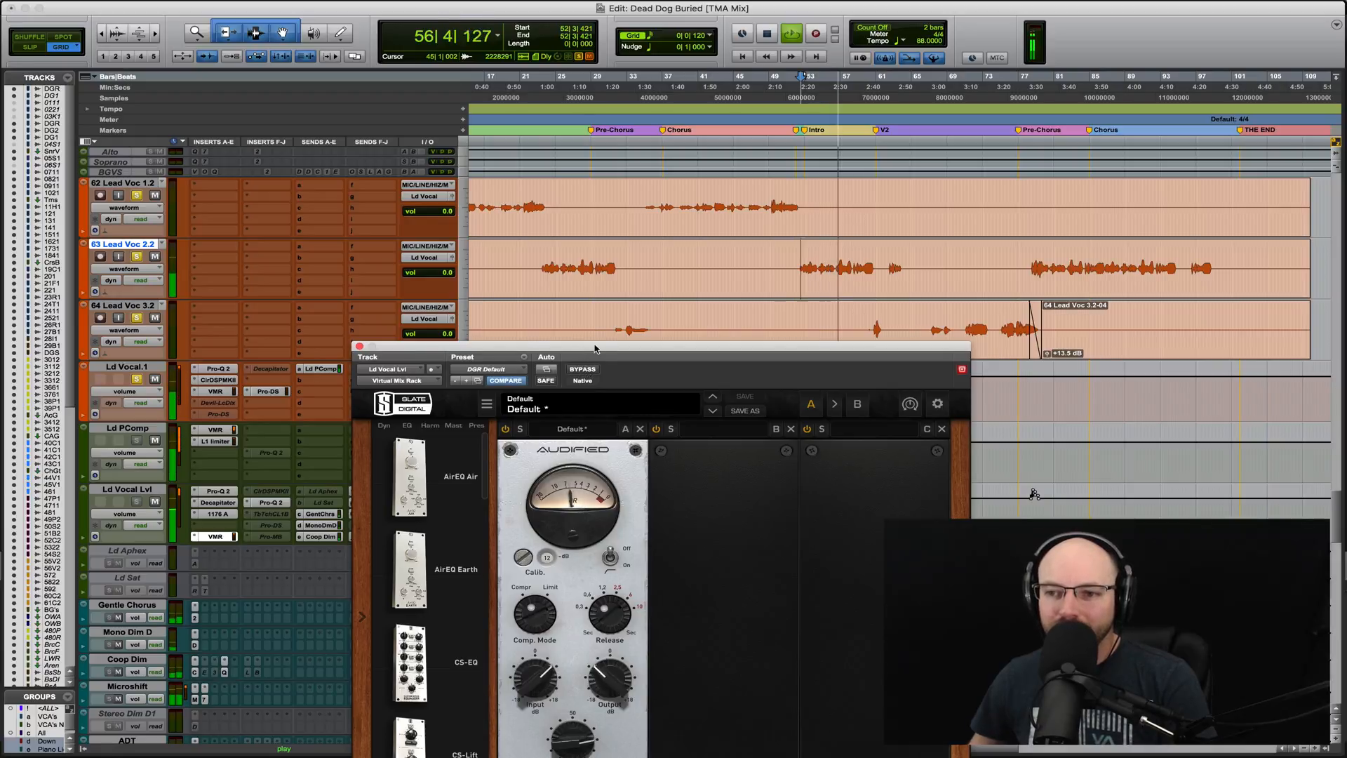
drag(580, 350, 617, 274)
click(621, 294)
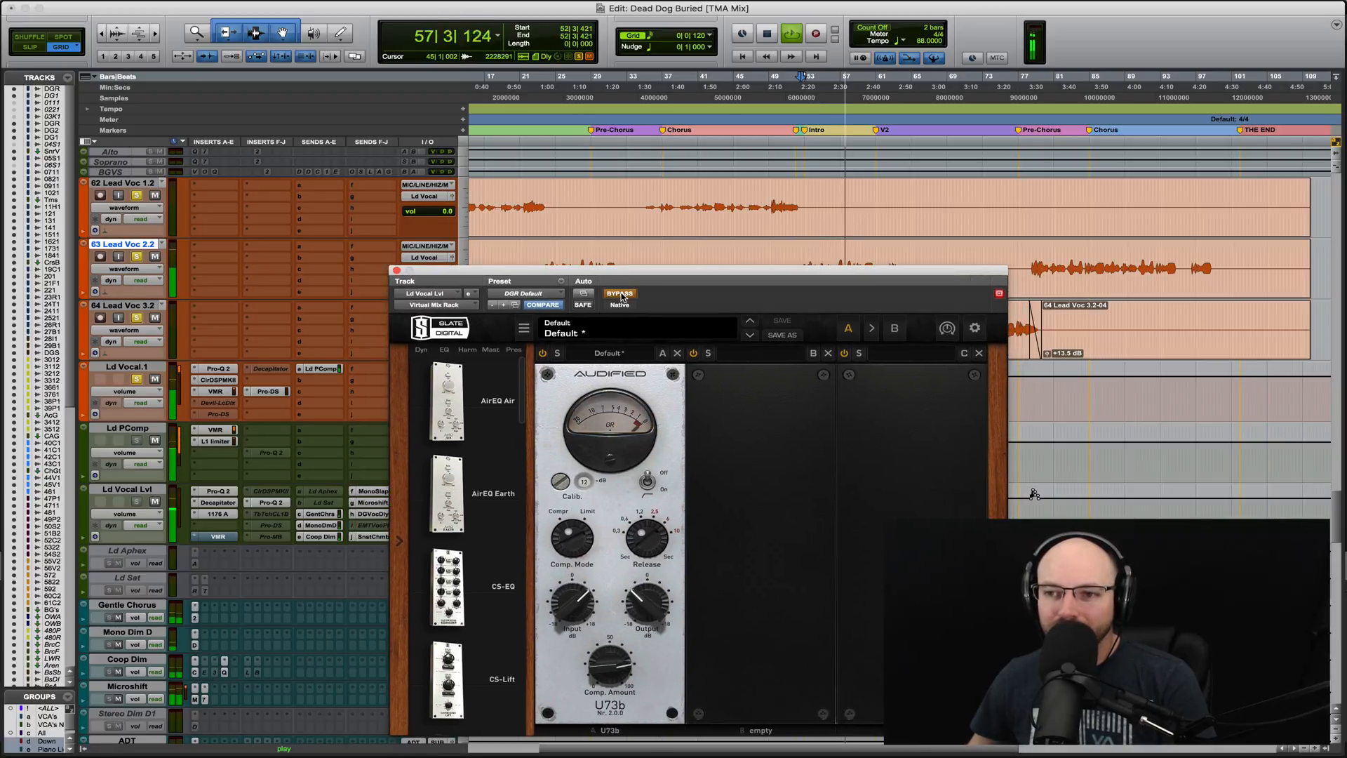
click(620, 294)
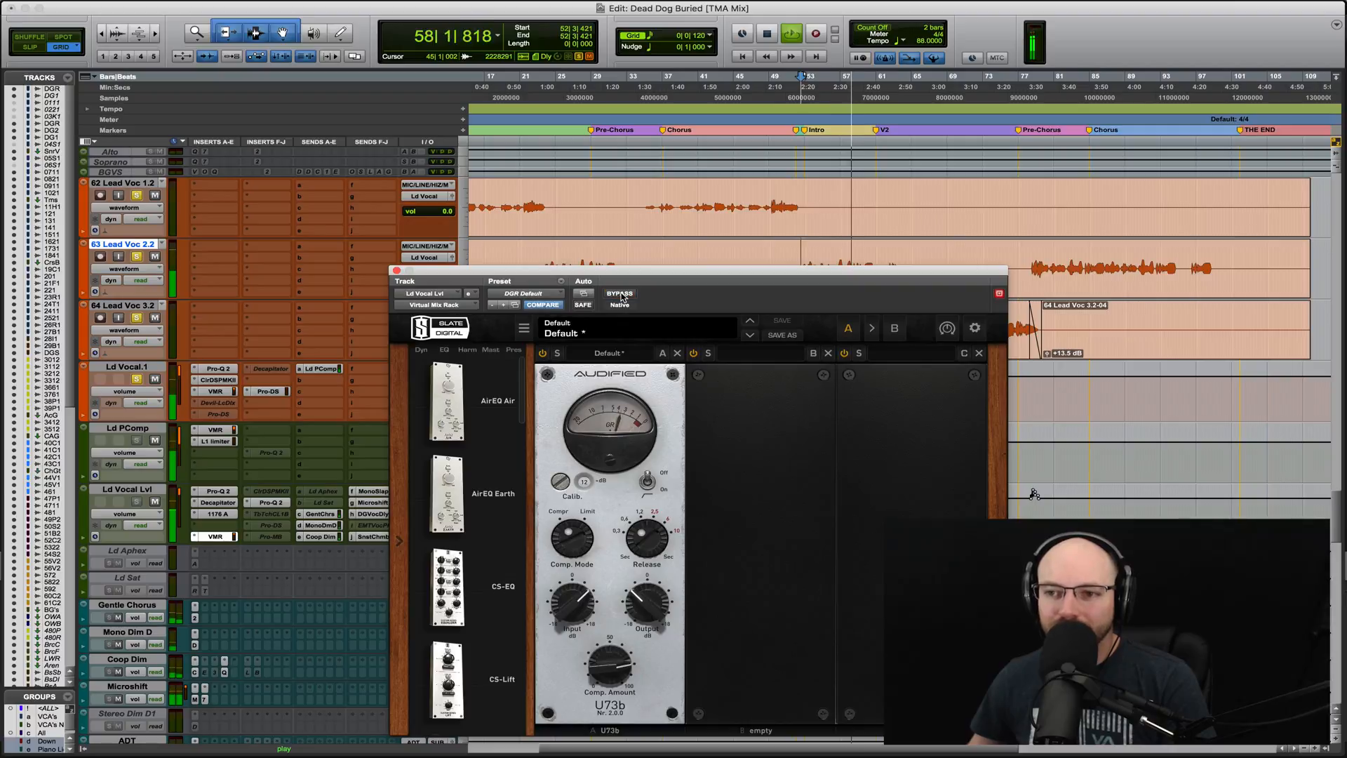
key(space)
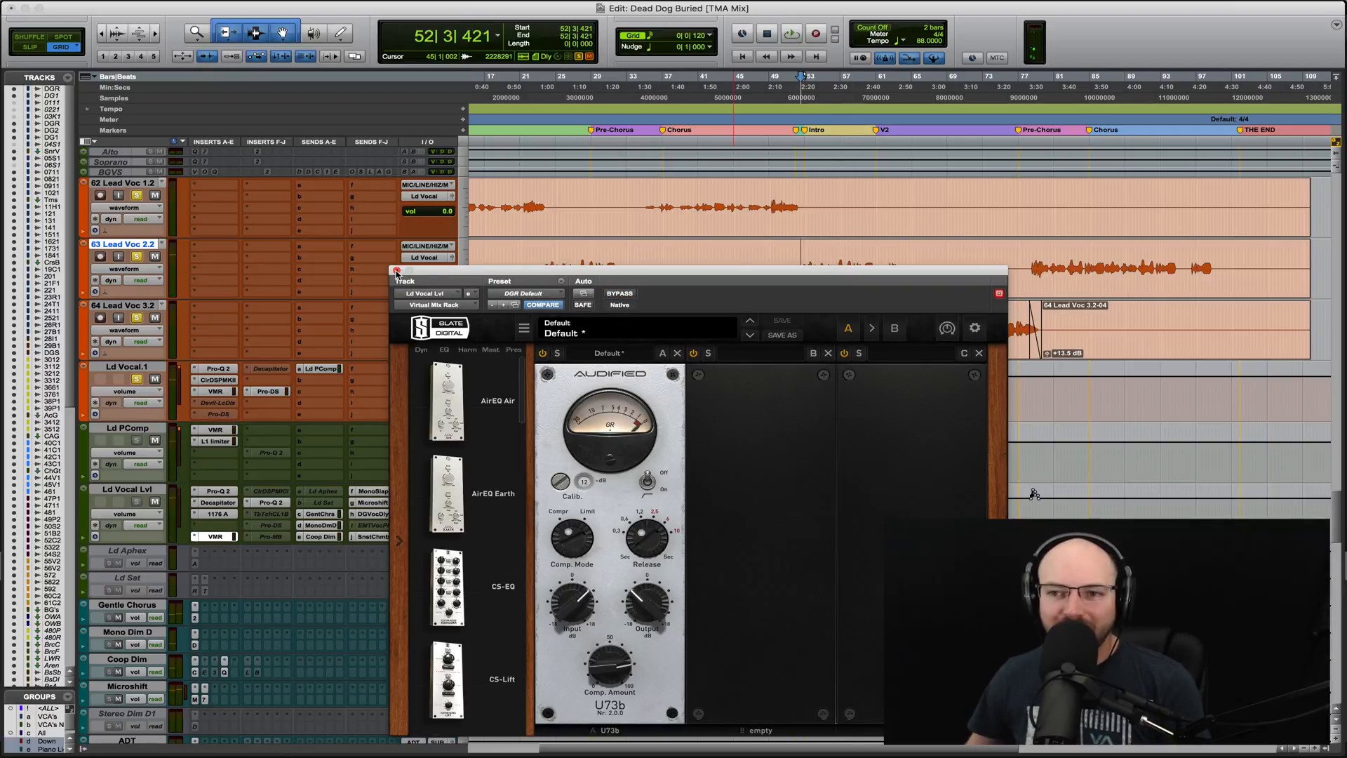
Close the Virtual Mix Rack window and unsolo the three lead vocal tracks and Ld Vocal.1
click(397, 270)
click(137, 184)
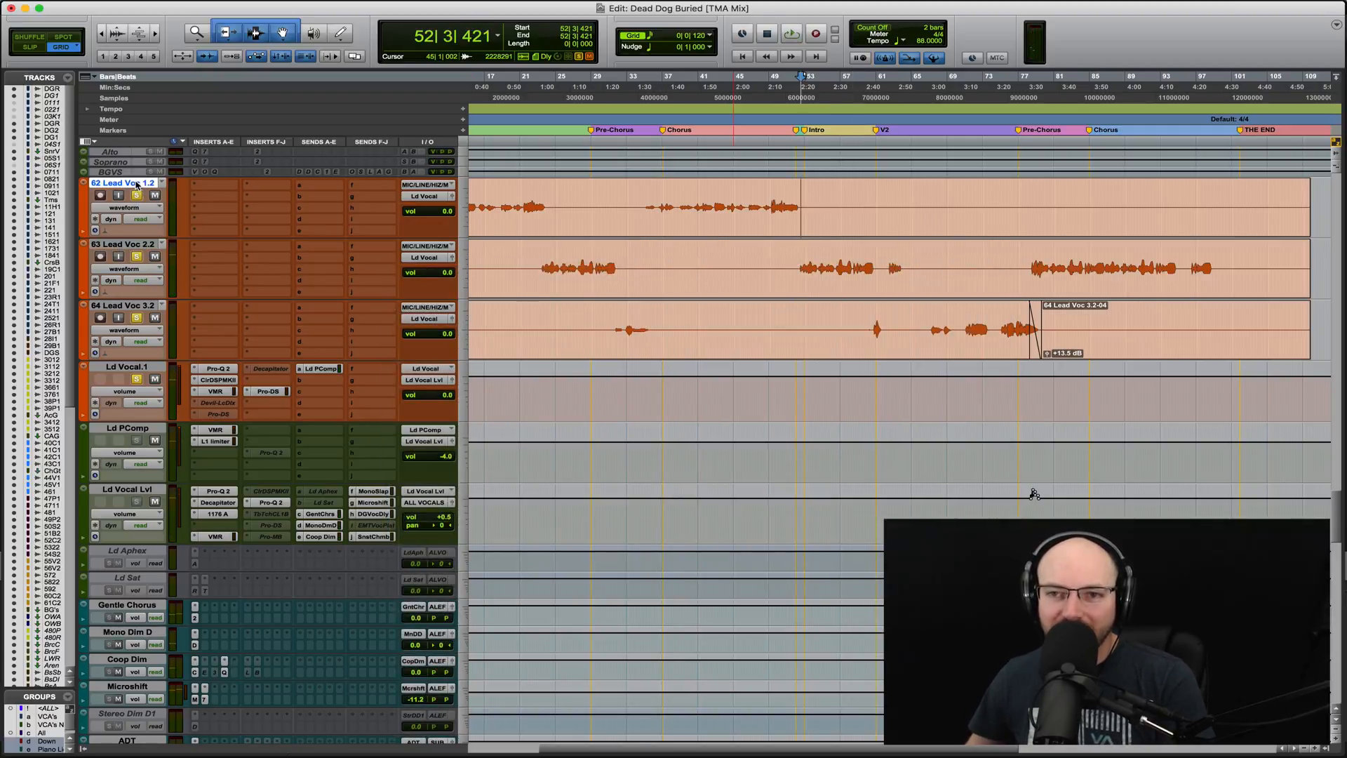
shift+click(129, 368)
key(shift+s)
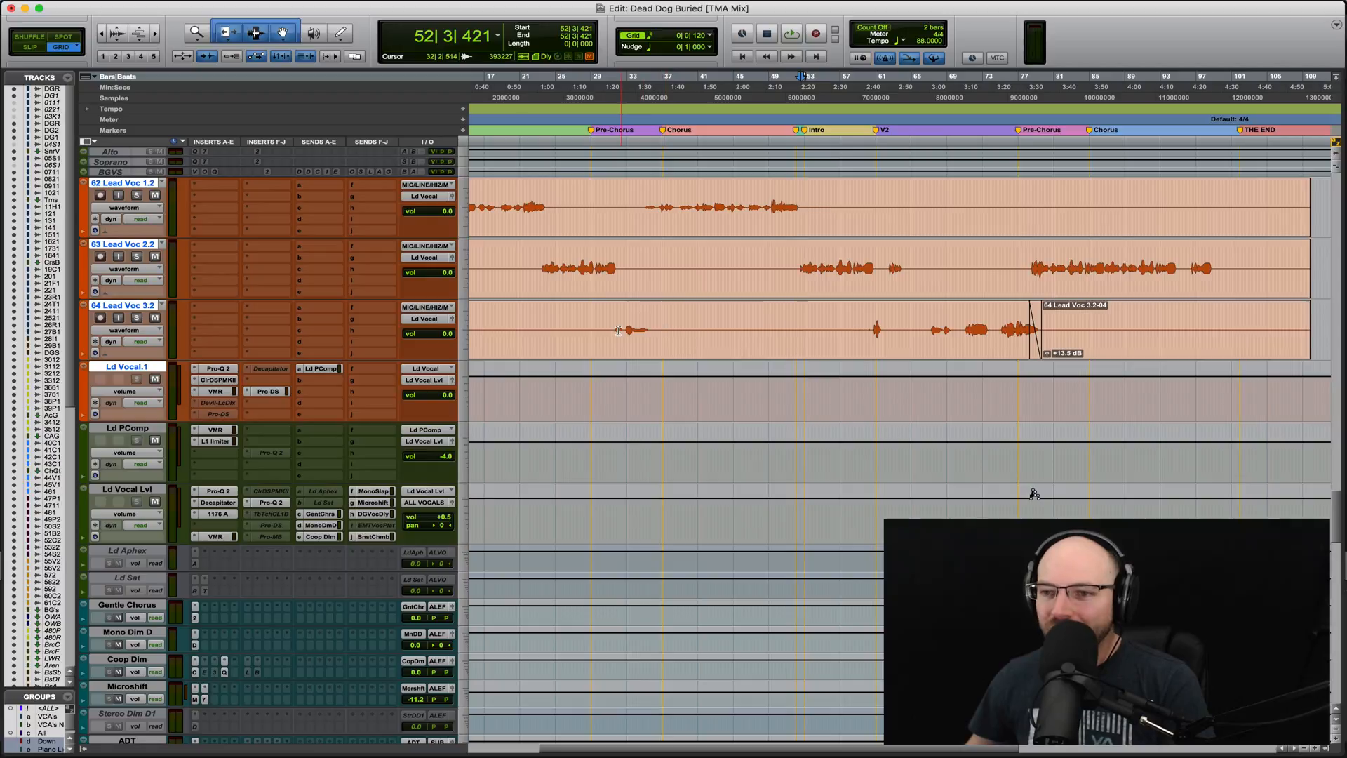
scroll(618, 330, up, 20)
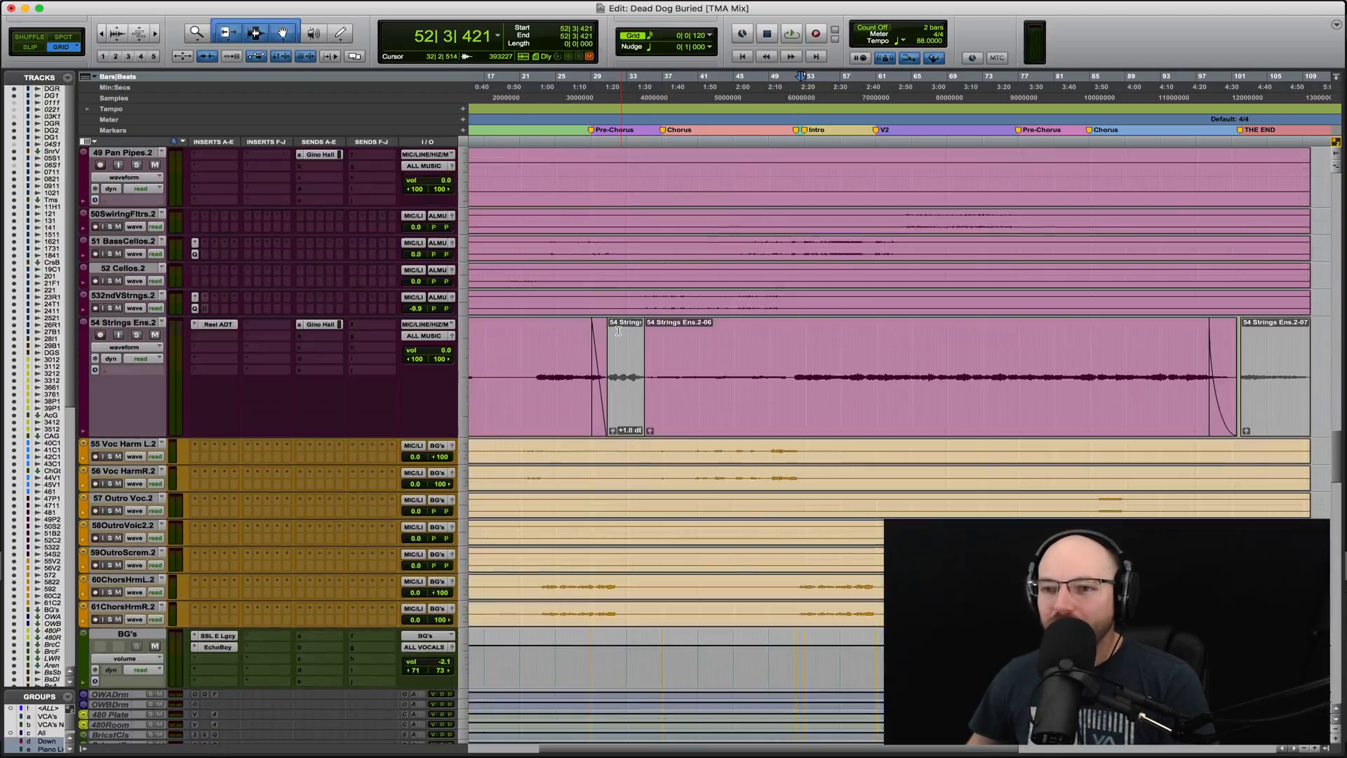
Make the inactive DGR Kick.dup1 track in the drum section active
scroll(618, 331, up, 15)
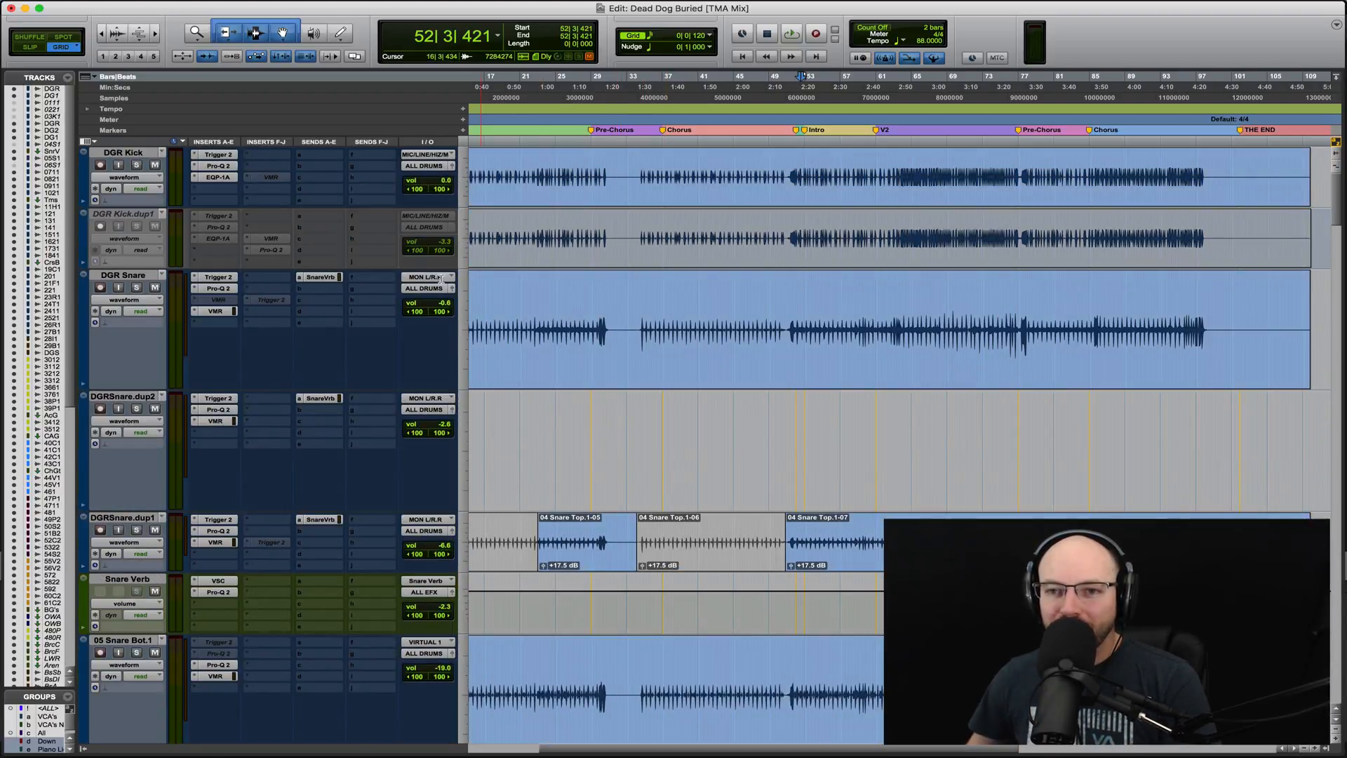
click(131, 153)
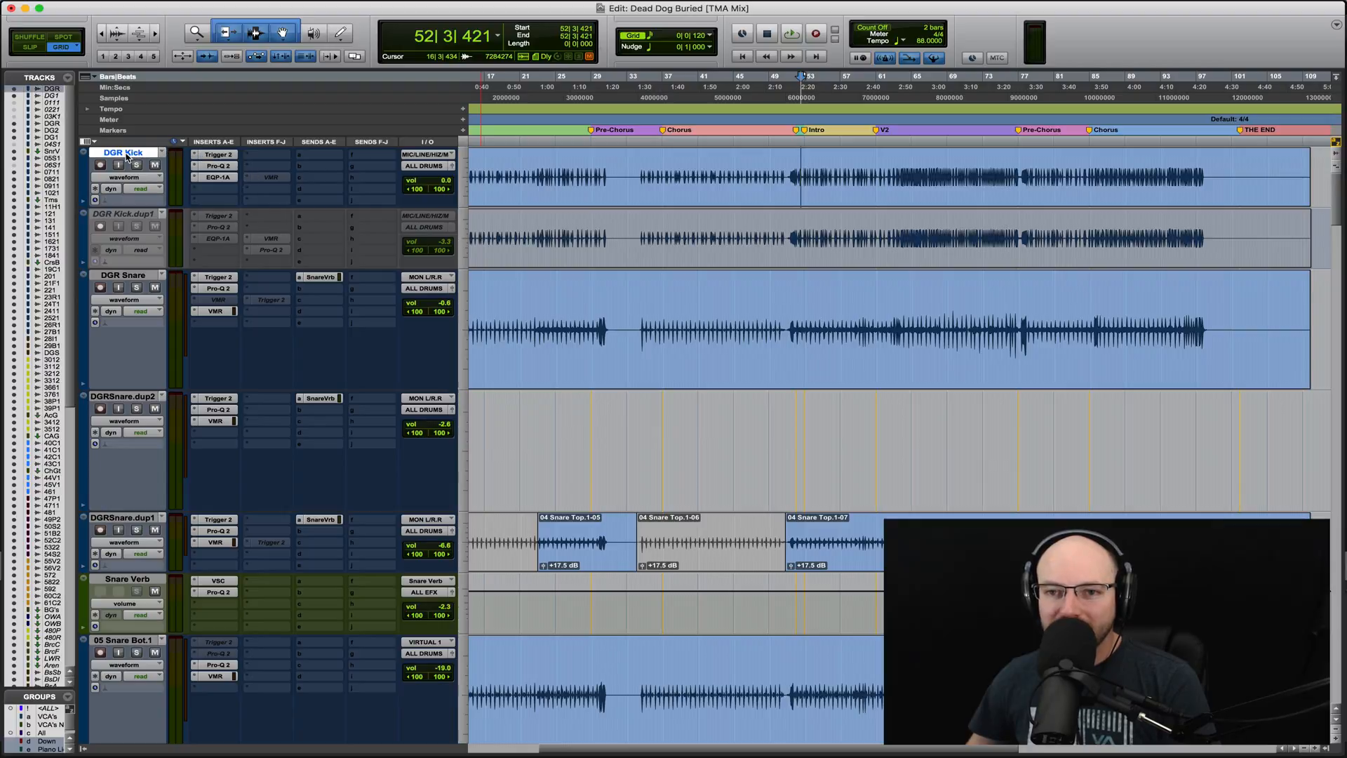
click(130, 217)
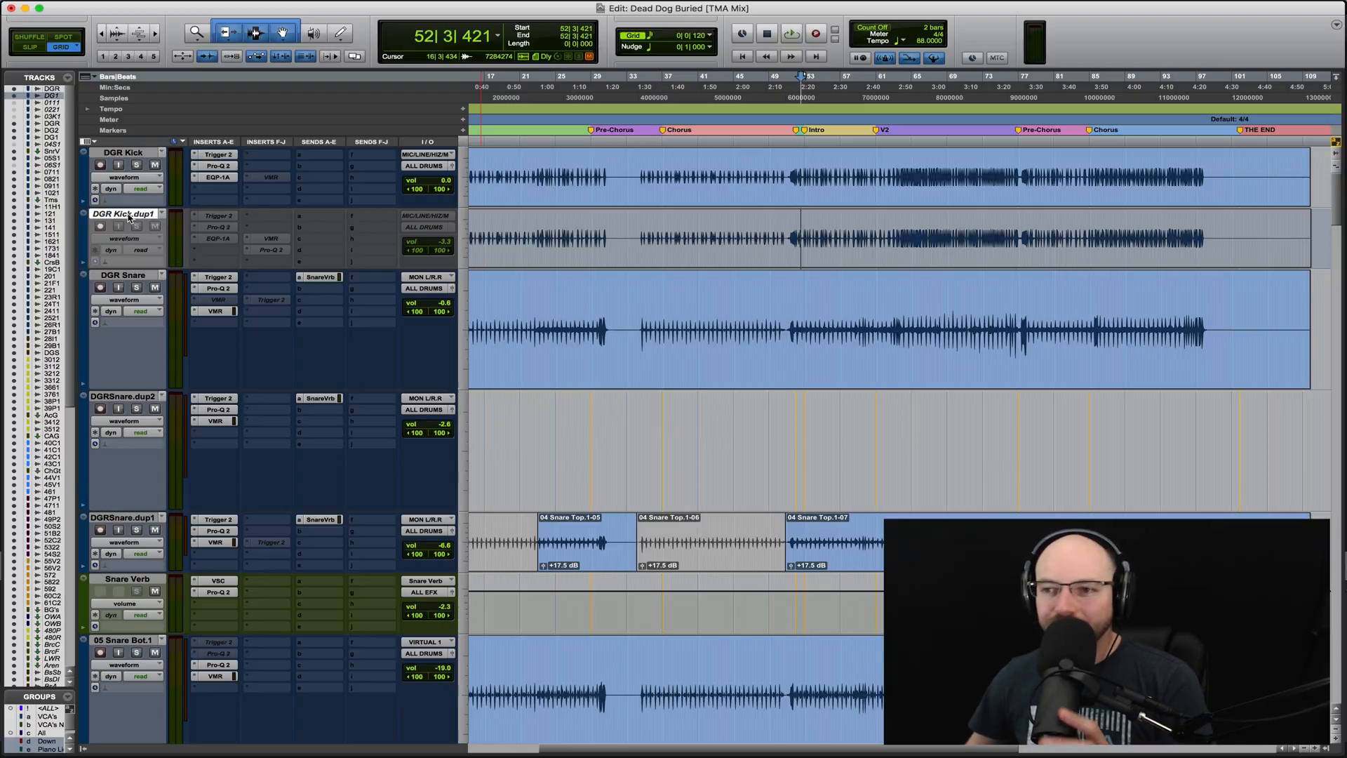
right_click(130, 217)
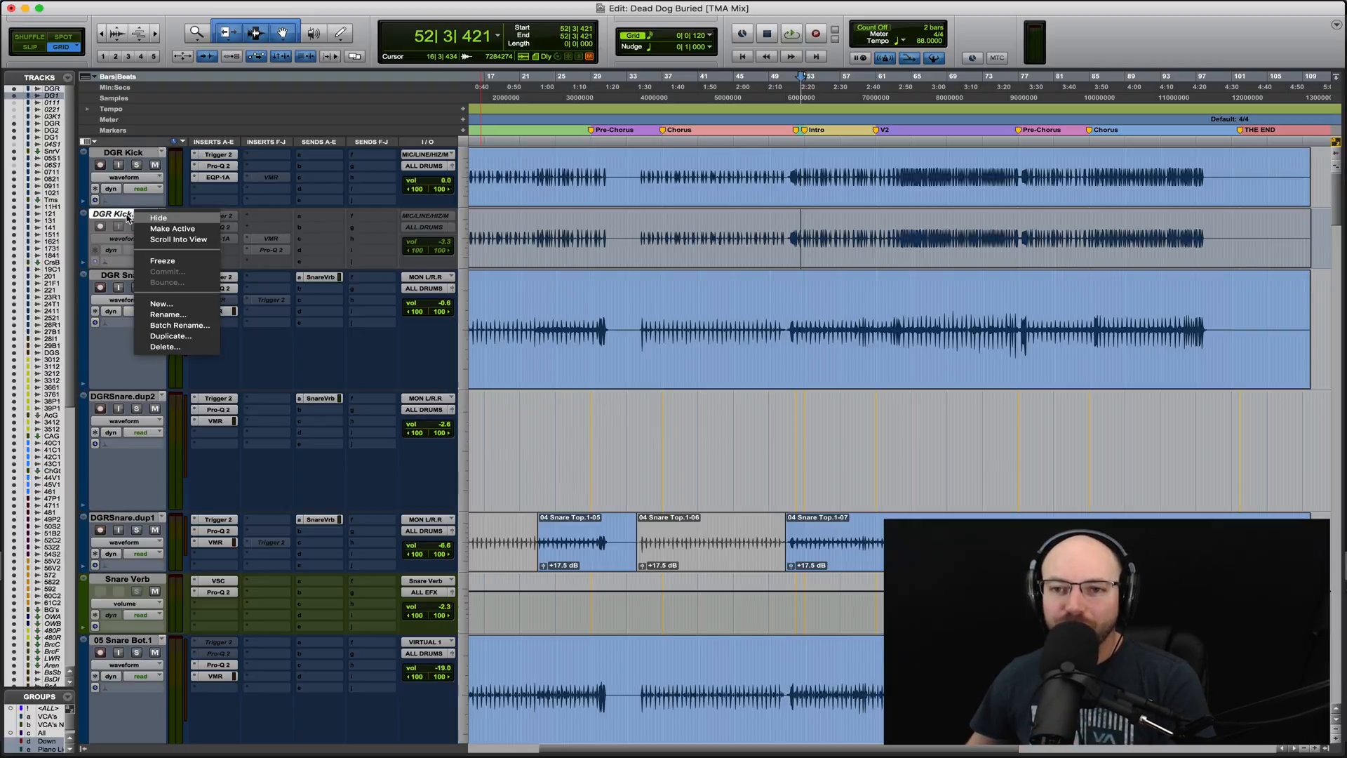
click(174, 215)
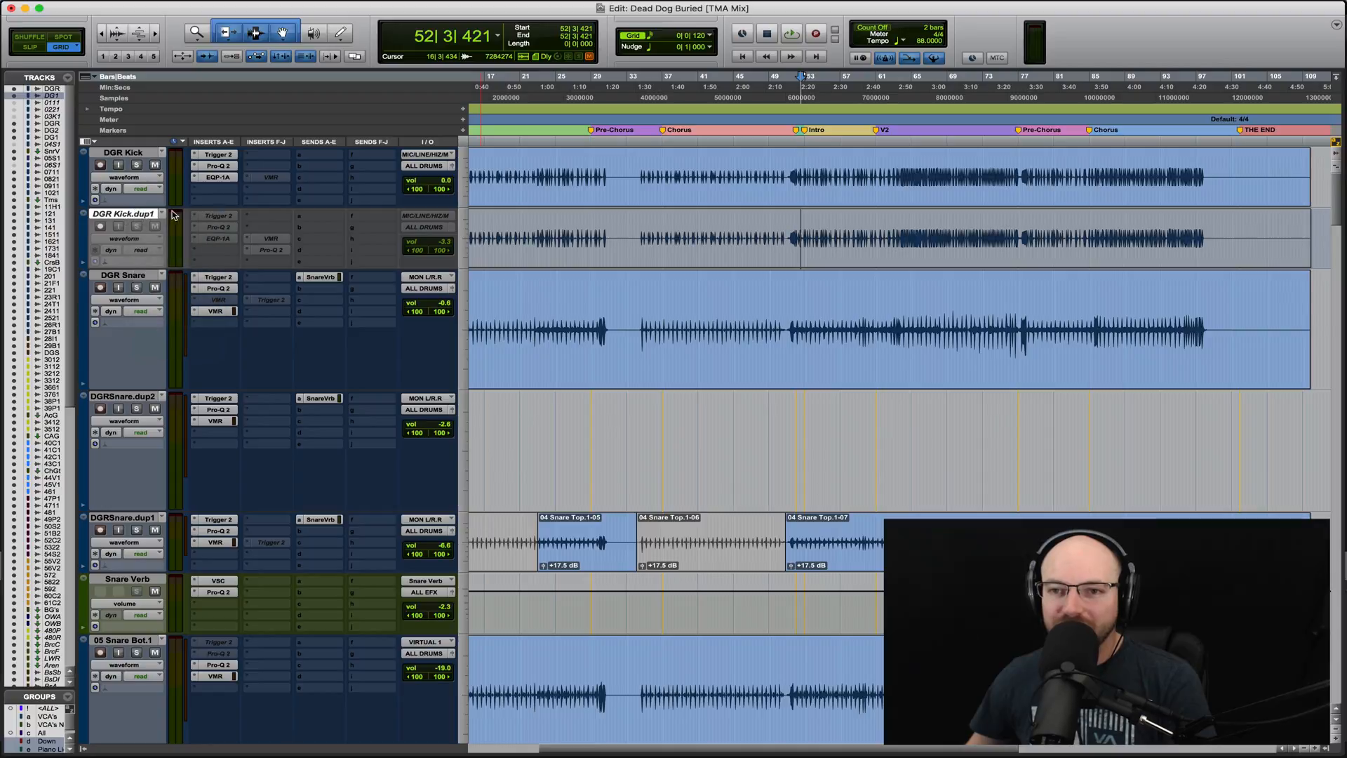
right_click(130, 211)
click(154, 229)
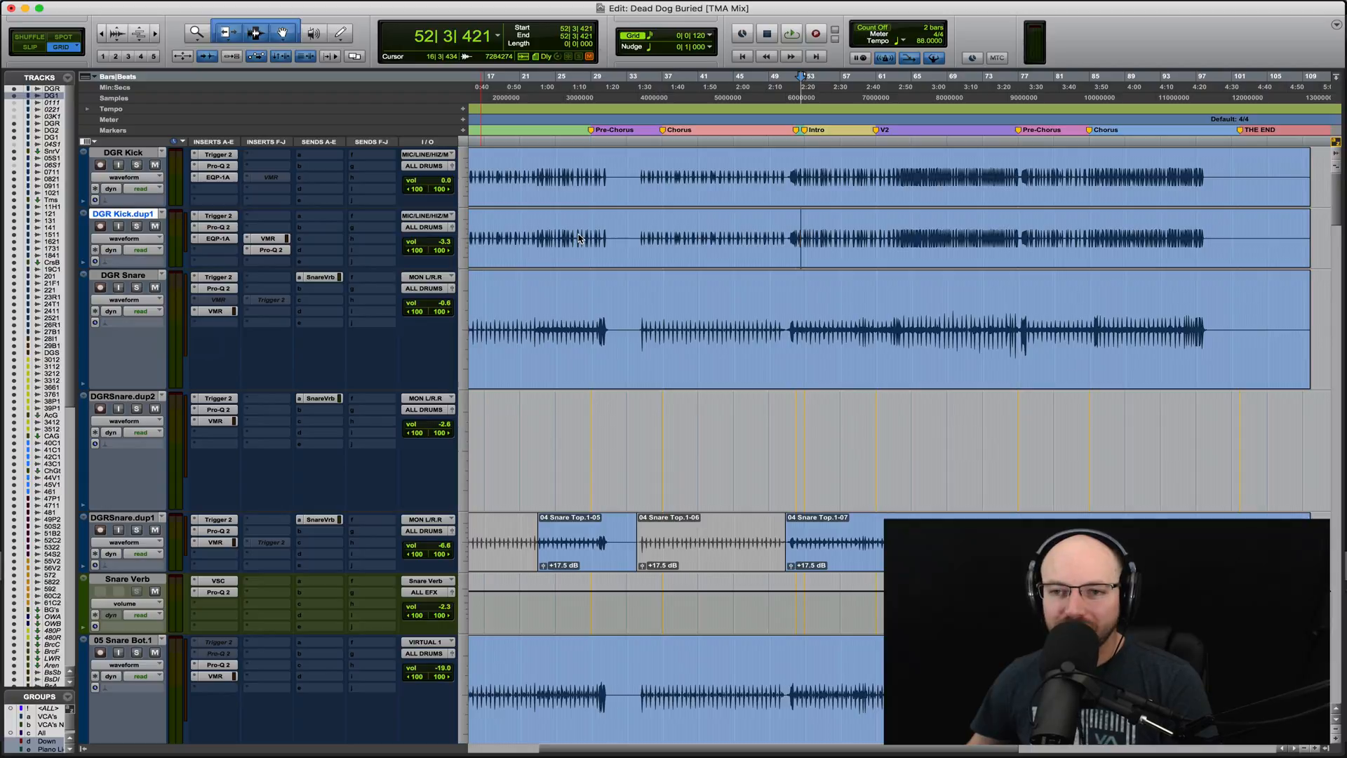
Open the Virtual Mix Rack on DGR Kick.dup1 and make that track's Pro-Q 2 in inserts F-J inactive
click(268, 238)
ctrl+super+click(270, 252)
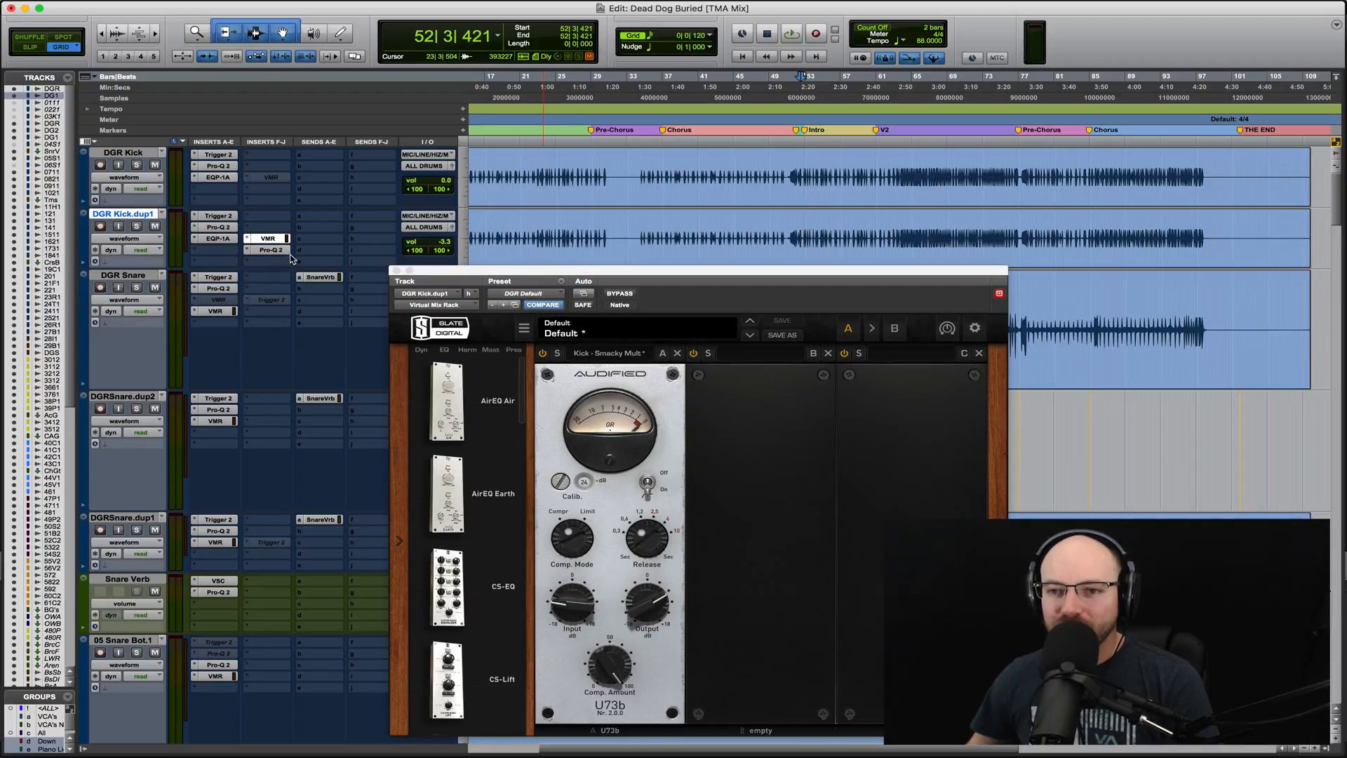
Solo DGR Kick, bypass all its inserts, set both pans to 0, and play the dry kick from bar 52
click(117, 152)
key(shift+s)
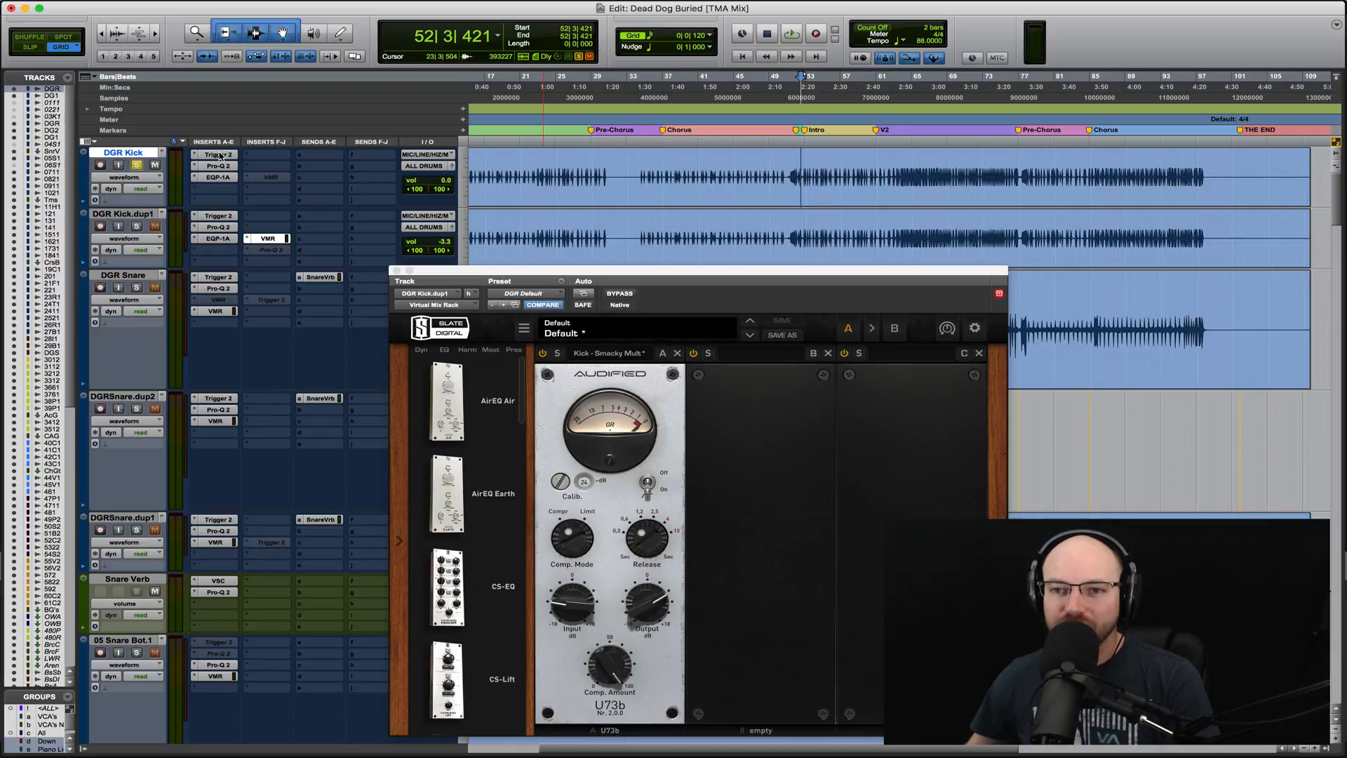
shift+super+click(220, 155)
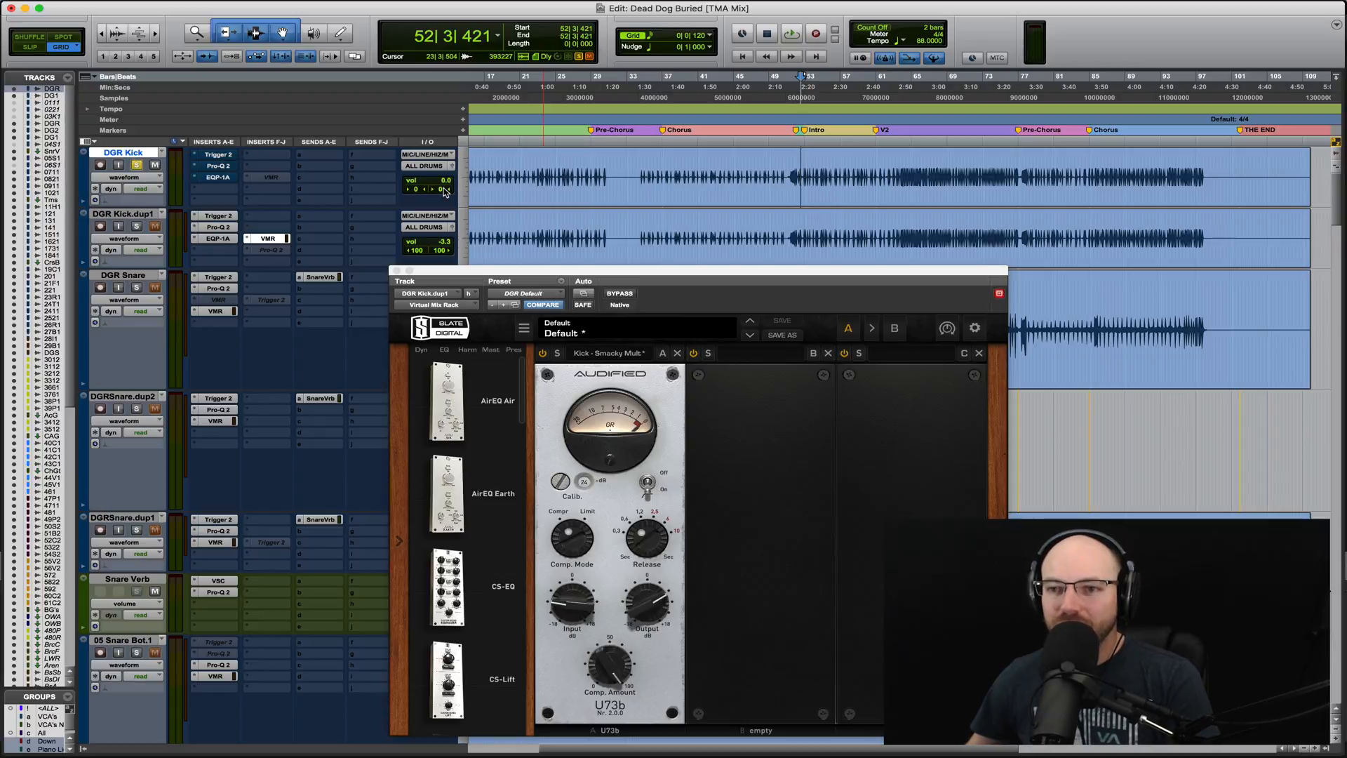
key(space)
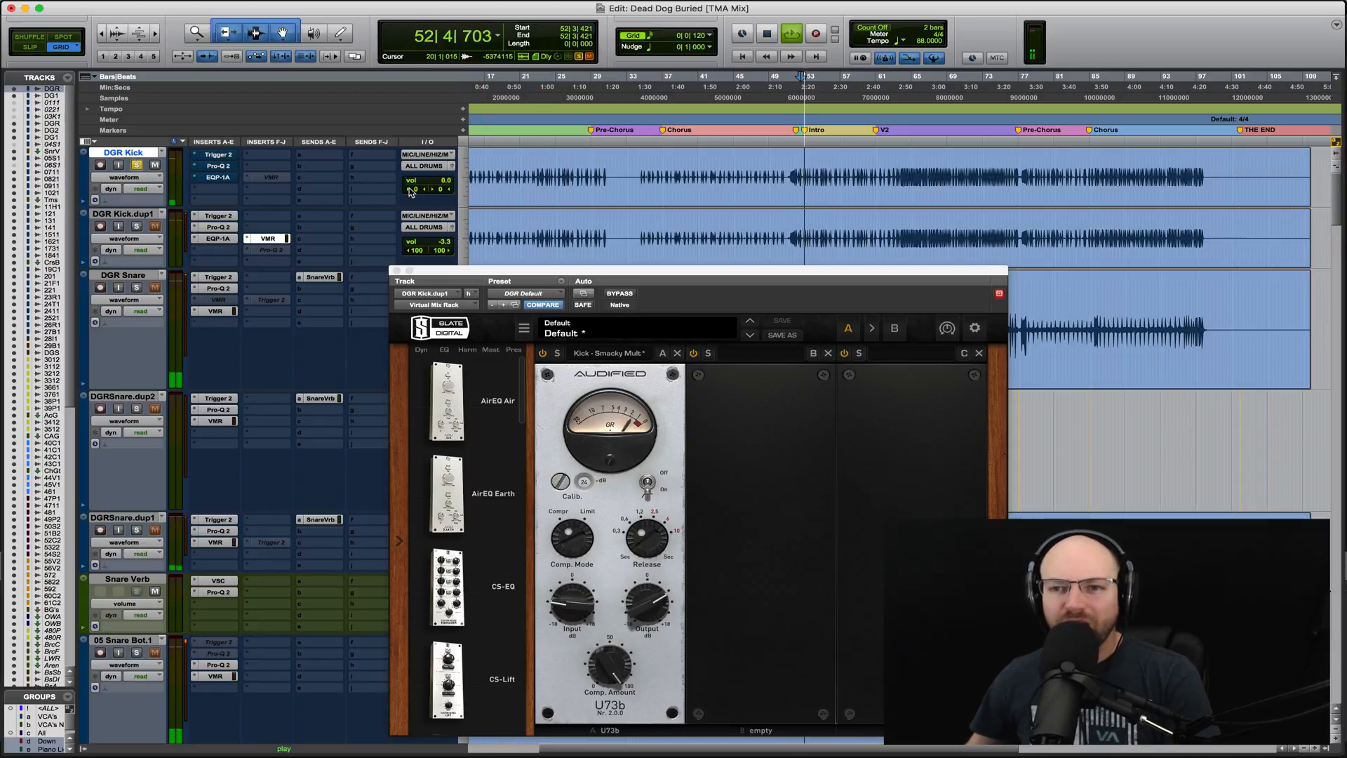
key(space)
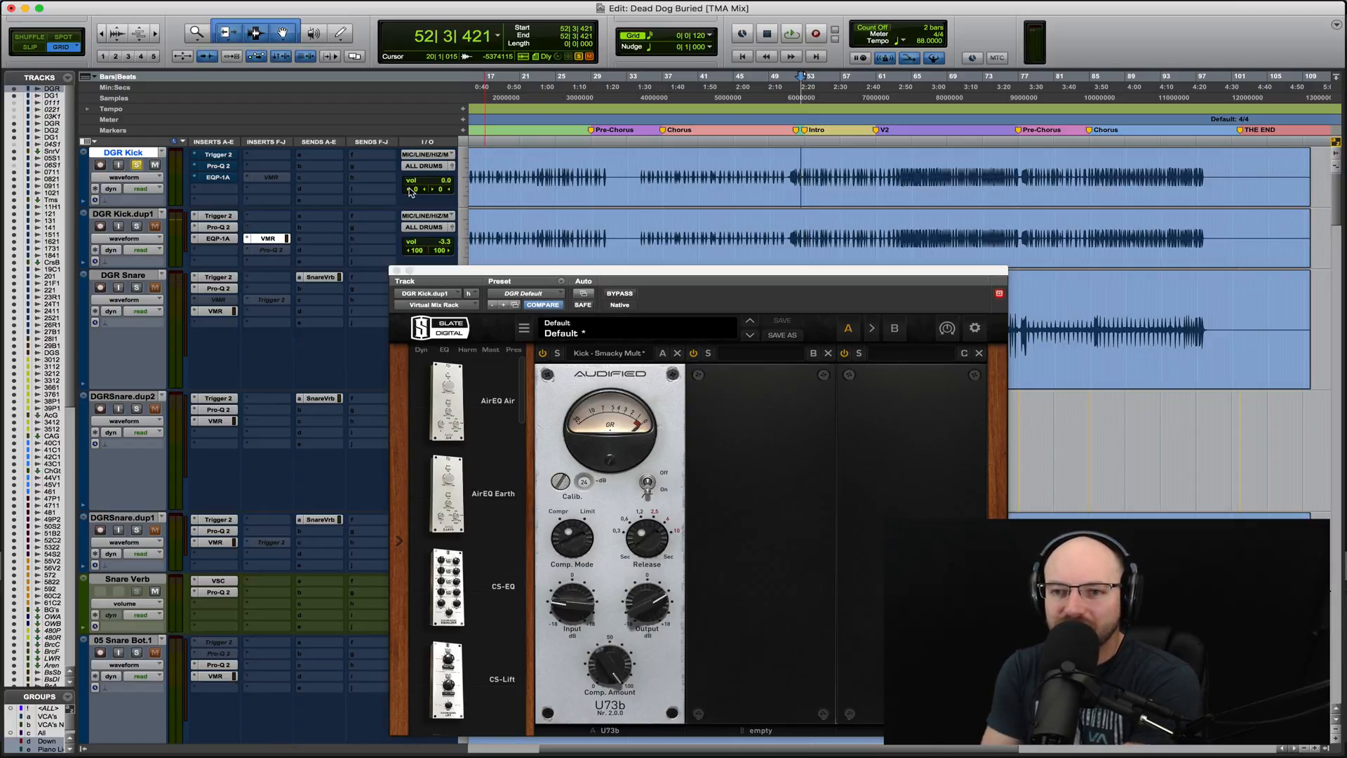
Take Trigger 2 on DGR Kick out of bypass, view its window, close it, and audition the triggered kick
click(277, 164)
click(223, 158)
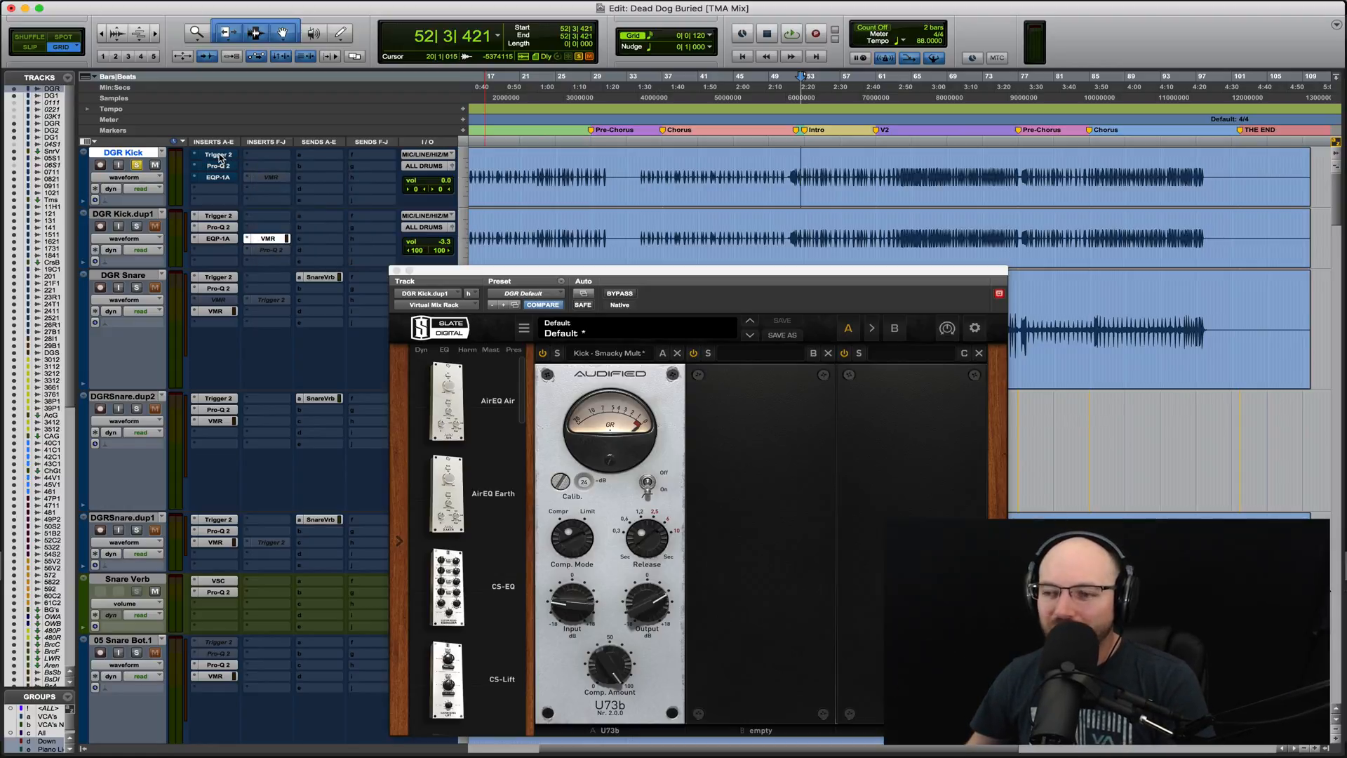
click(220, 156)
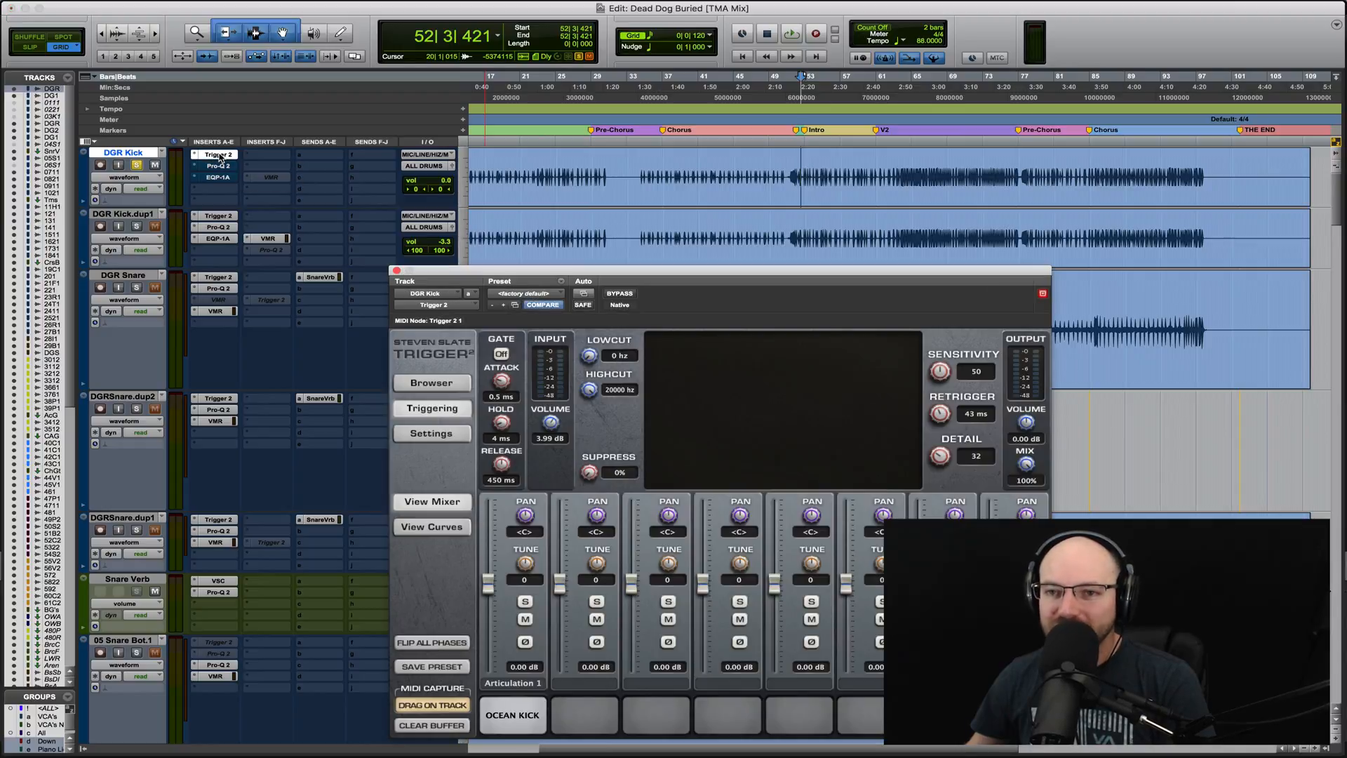
click(220, 156)
key(space)
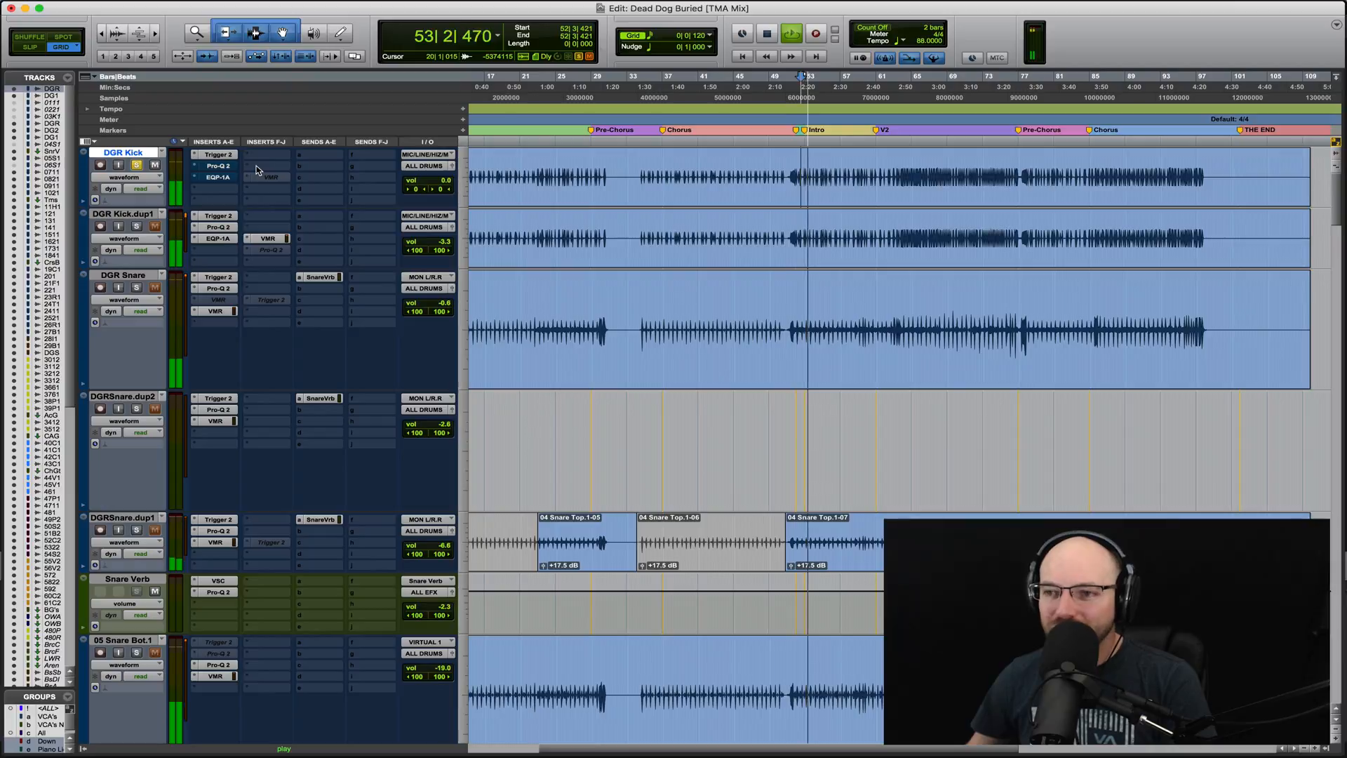
key(space)
Take the Pro-Q 2 on DGR Kick out of bypass, play the kick, and open its EQ curve
super+click(219, 166)
key(space)
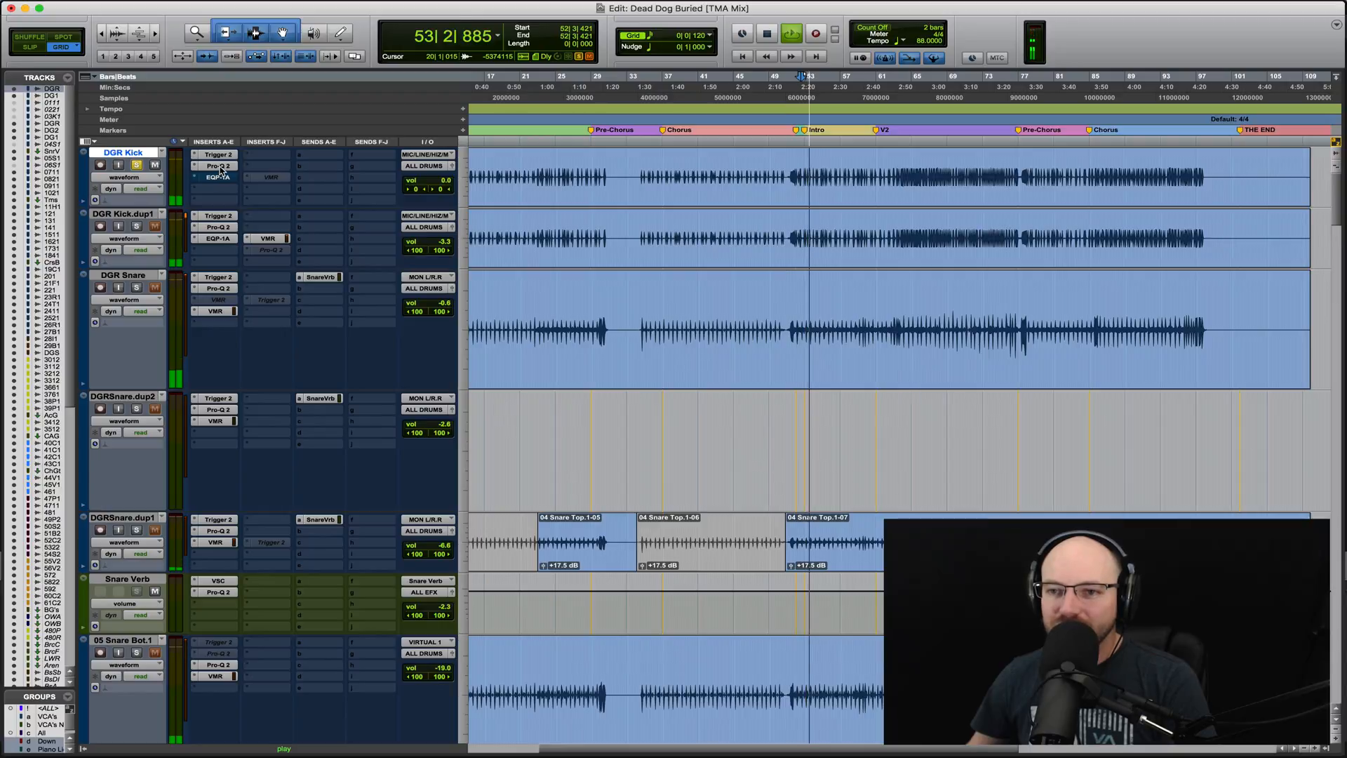
click(218, 167)
key(space)
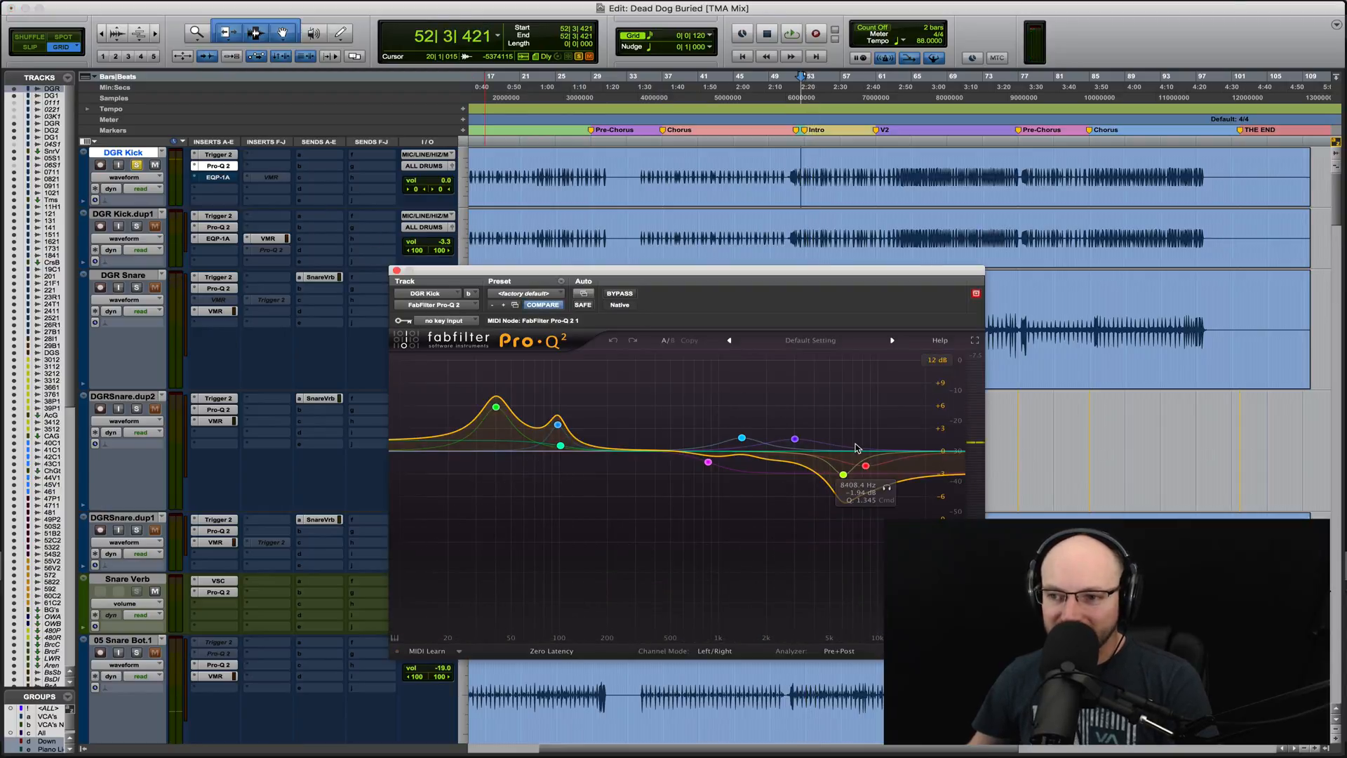
Open the EQP-1A on DGR Kick, take it out of bypass, and audition the kick, keeping the track soloed
click(218, 177)
super+click(218, 177)
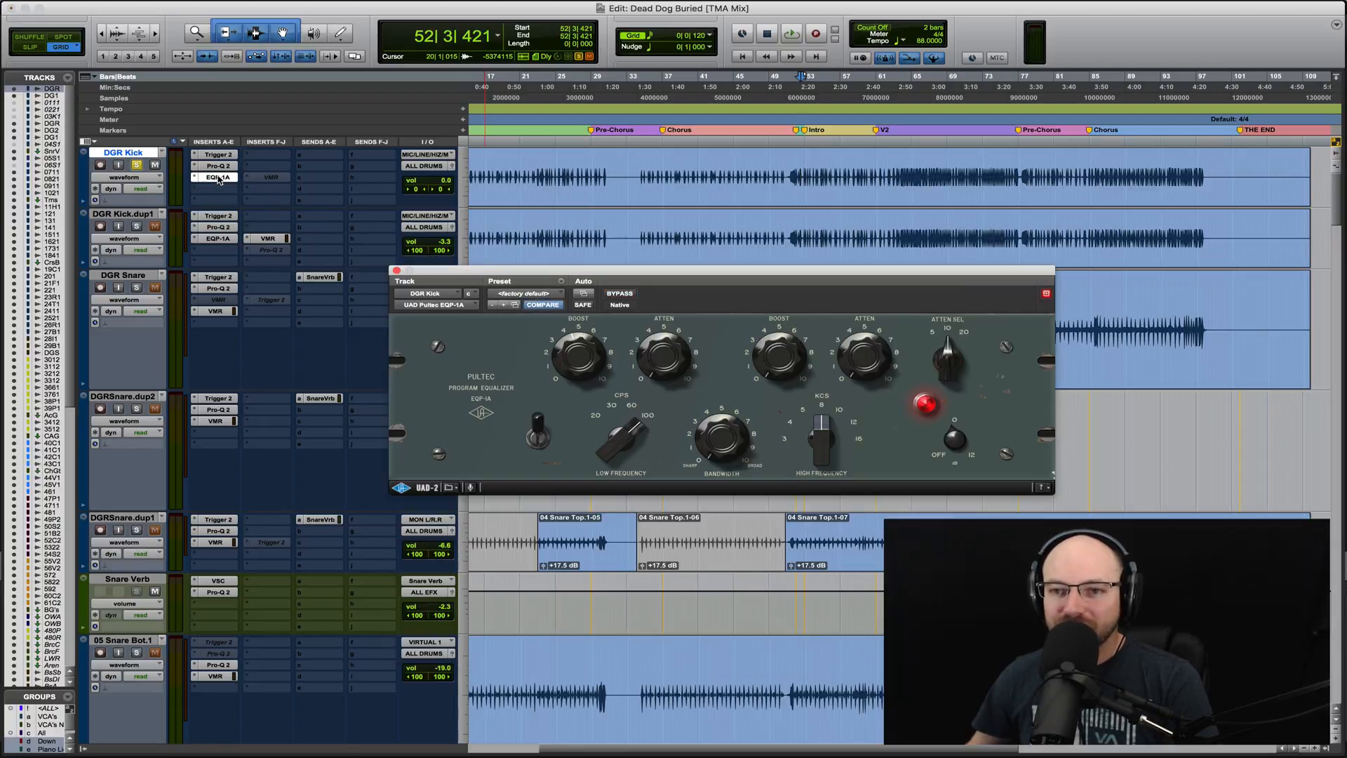
key(space)
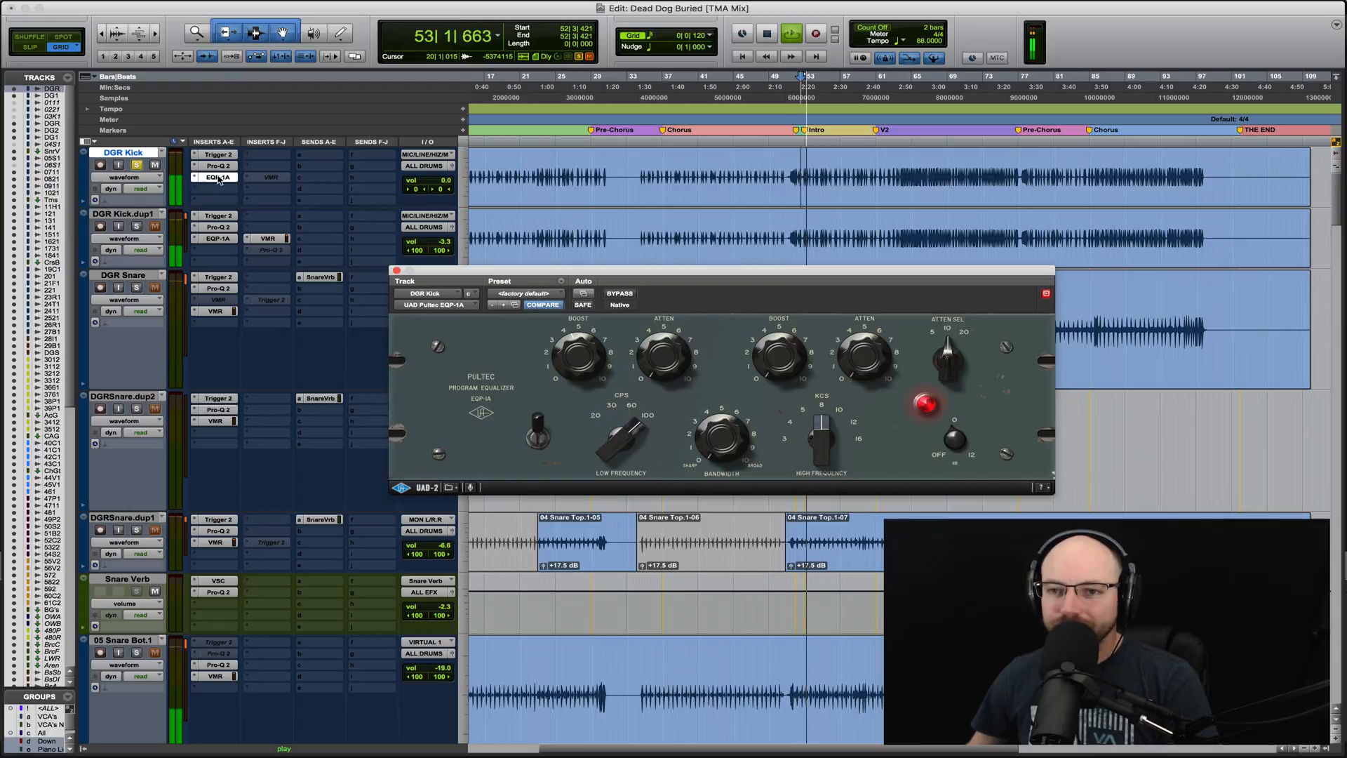
key(space)
click(137, 165)
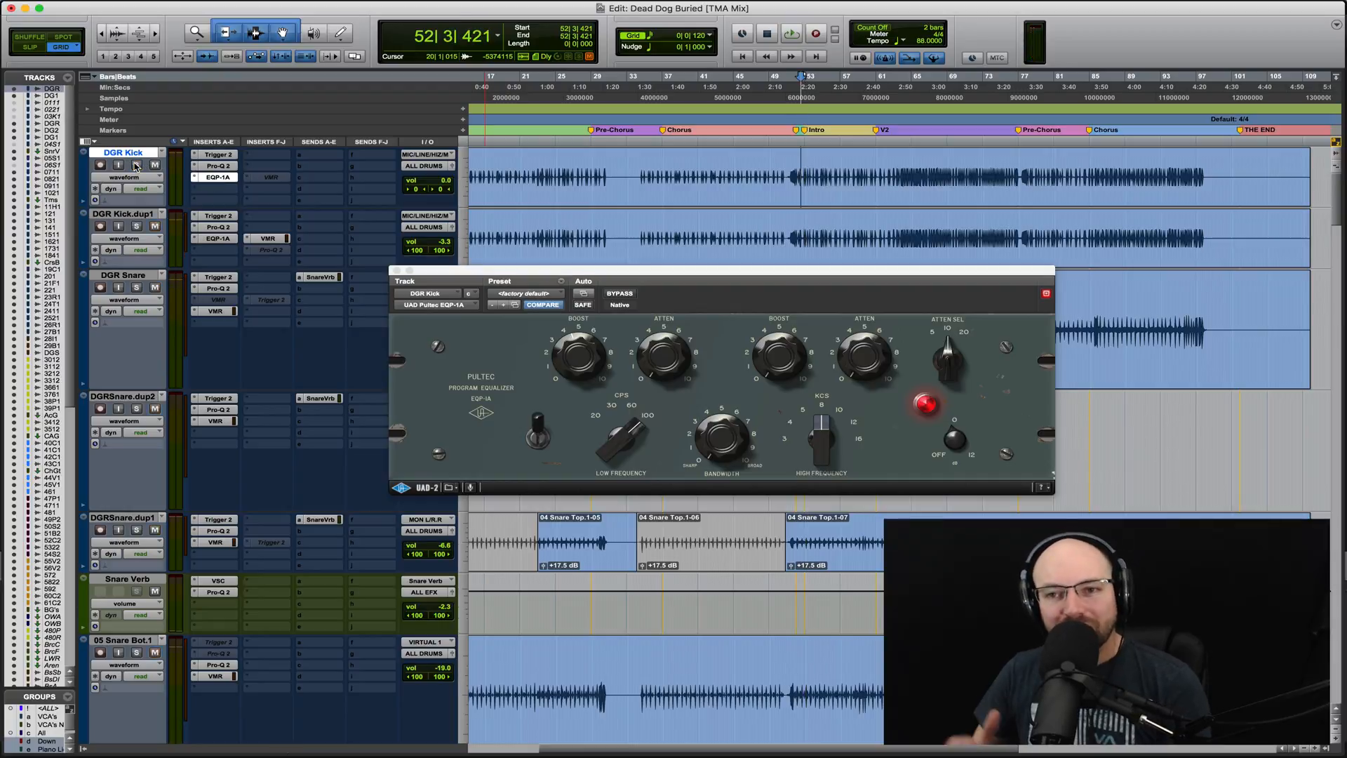
click(137, 165)
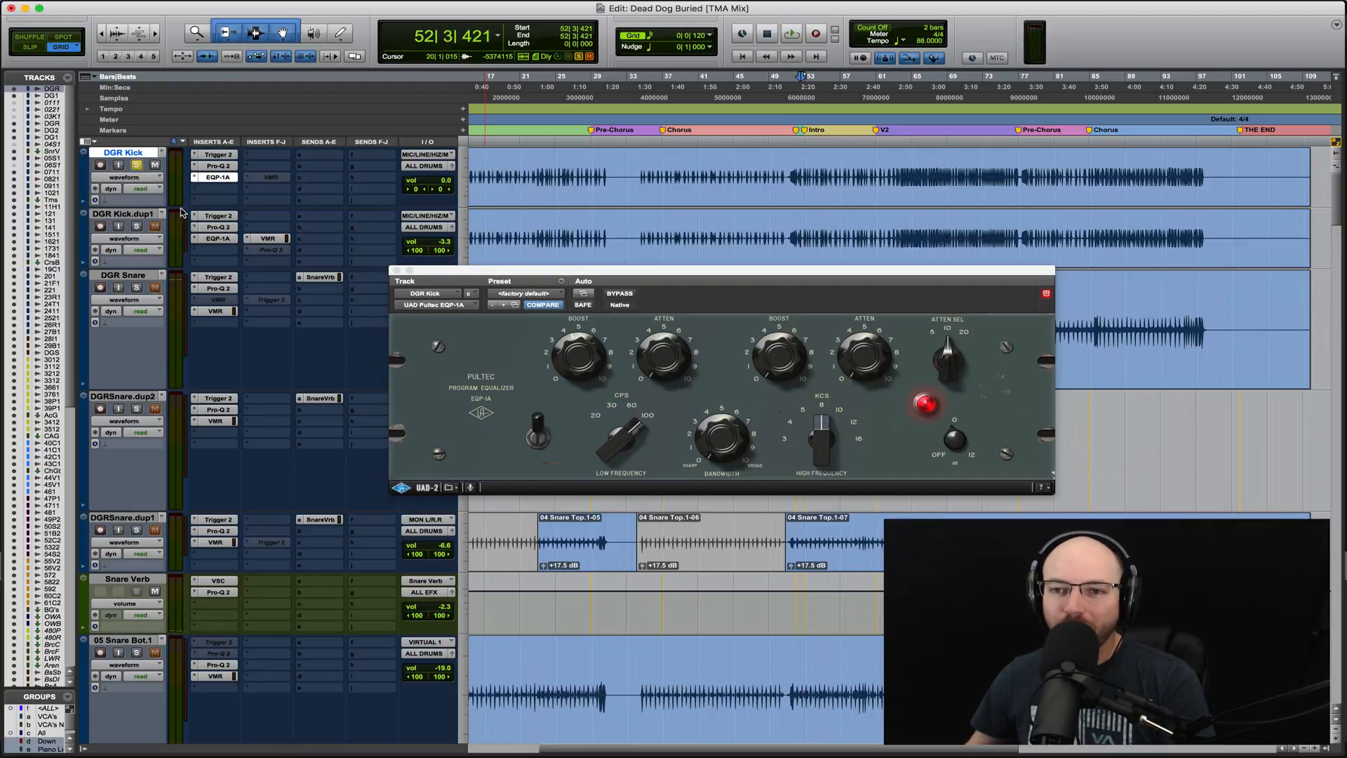
Open the Virtual Mix Rack on DGR Kick.dup1 and review the U73b preset list, keeping Kick - Smacky Mult
click(267, 240)
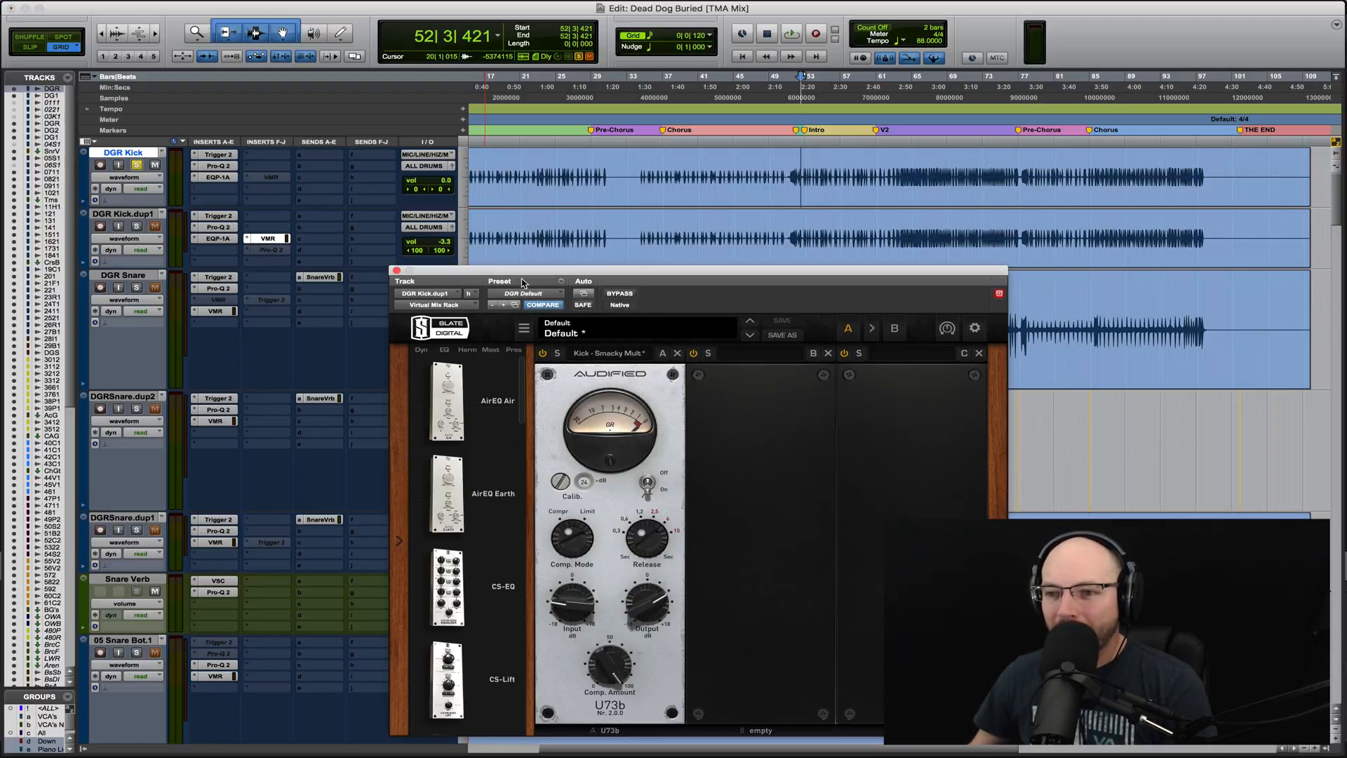
drag(606, 279, 616, 190)
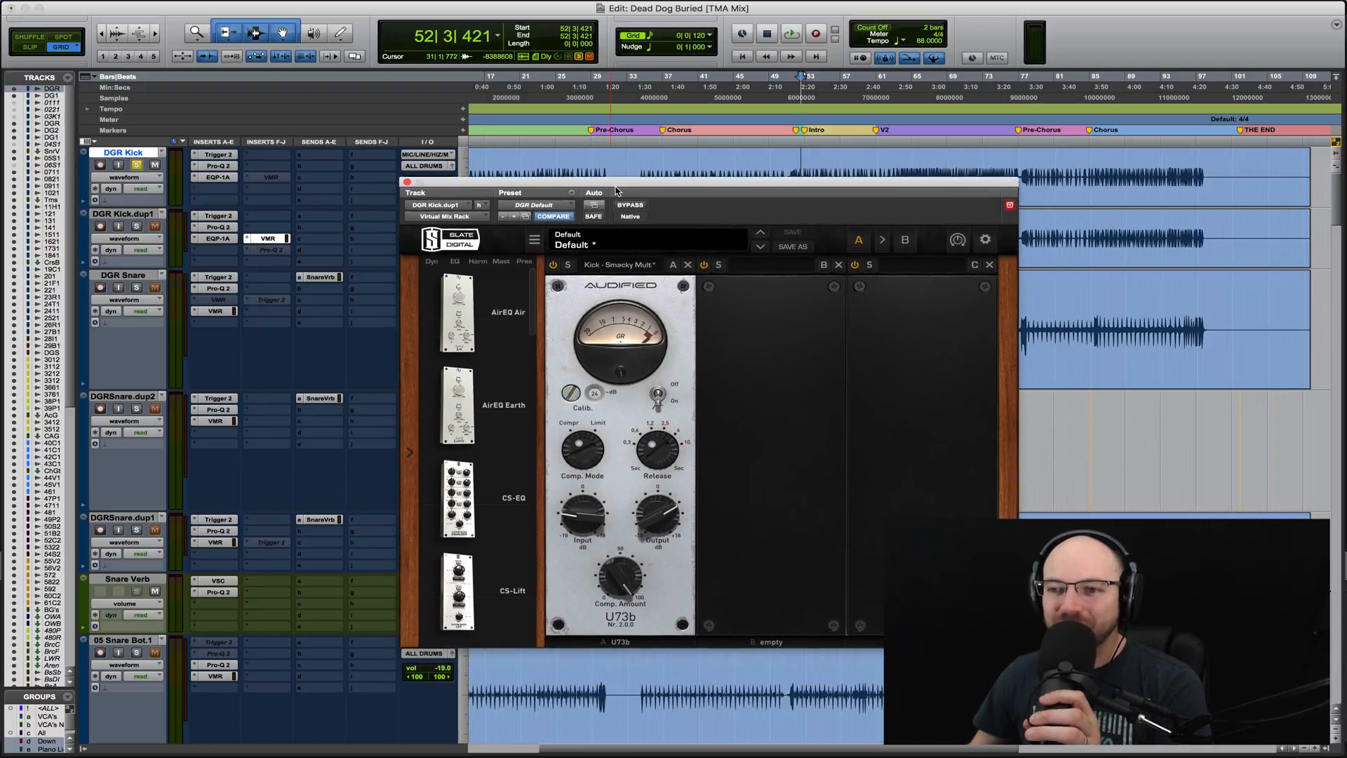
click(636, 268)
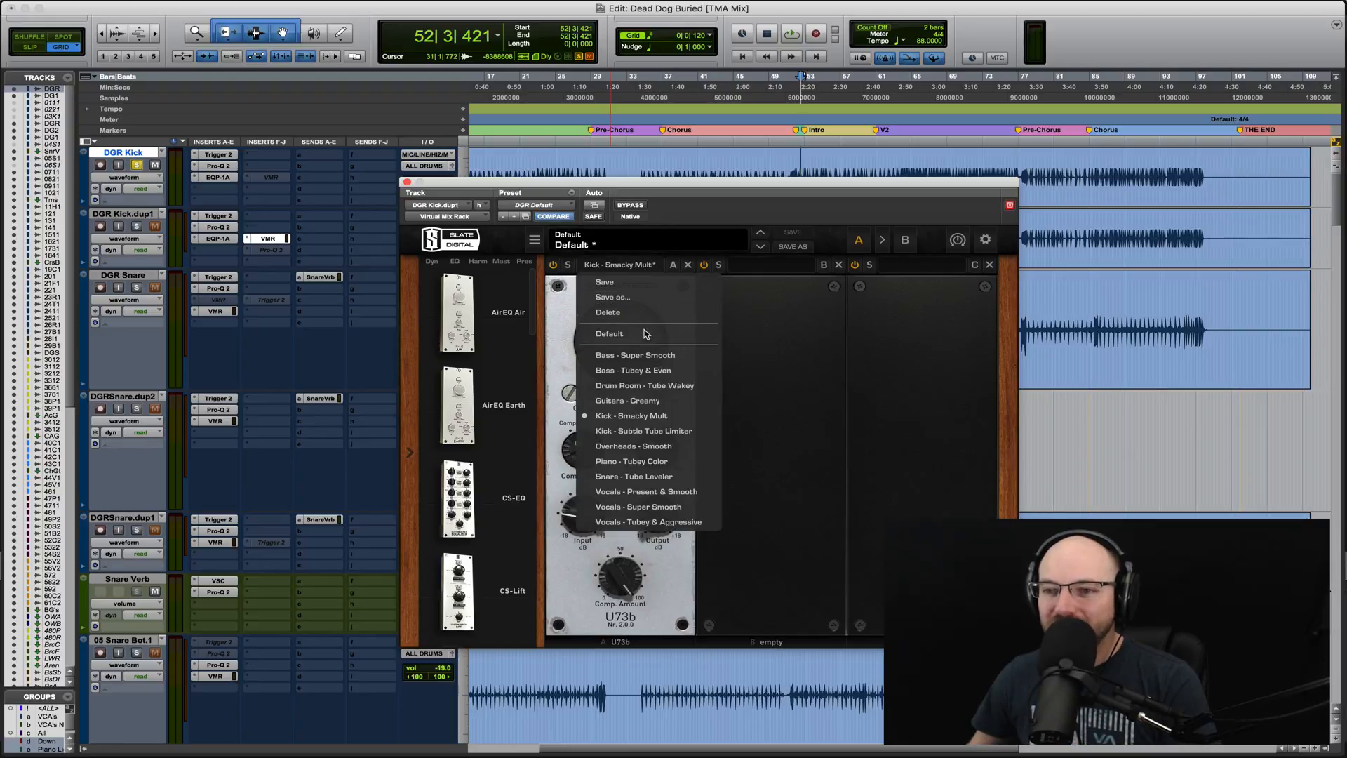
click(784, 406)
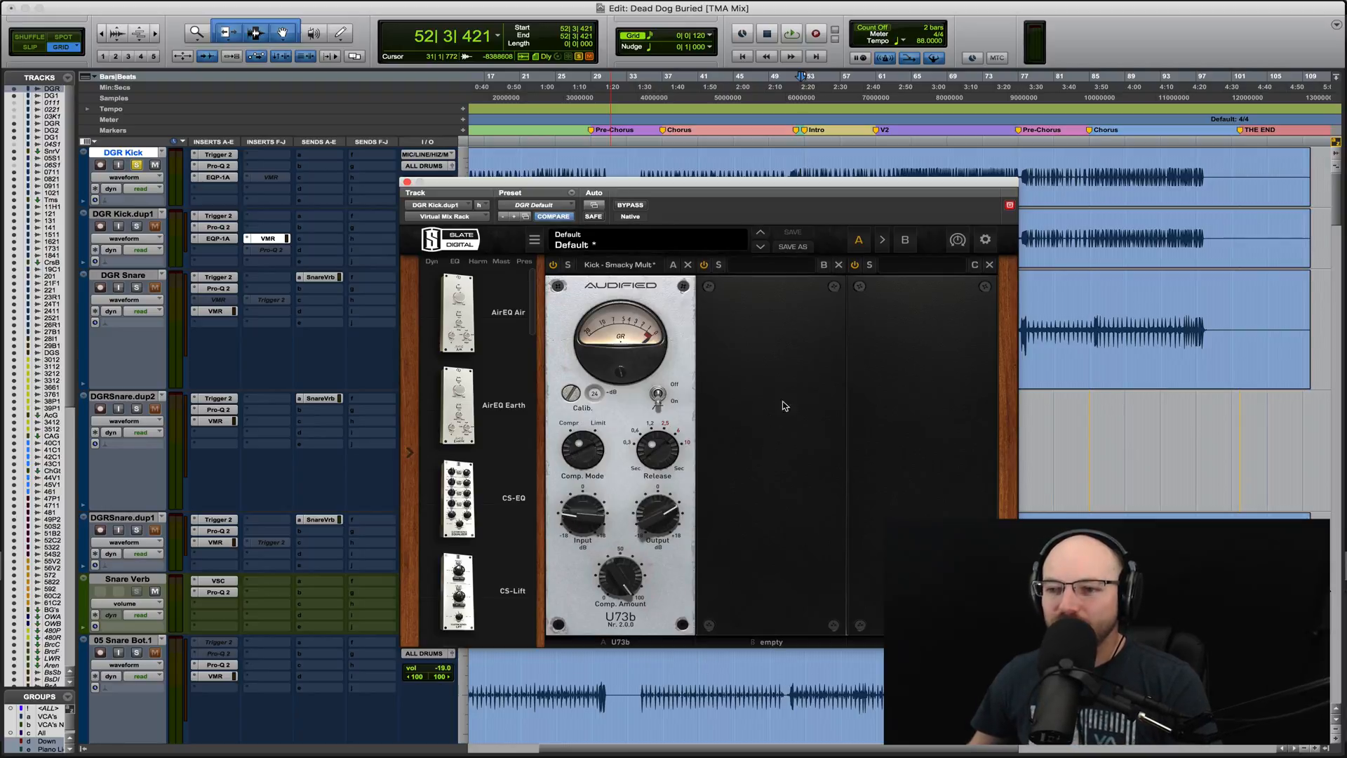
Solo only DGR Kick.dup1, bypass its Virtual Mix Rack, and set the track volume to 0.0
click(131, 214)
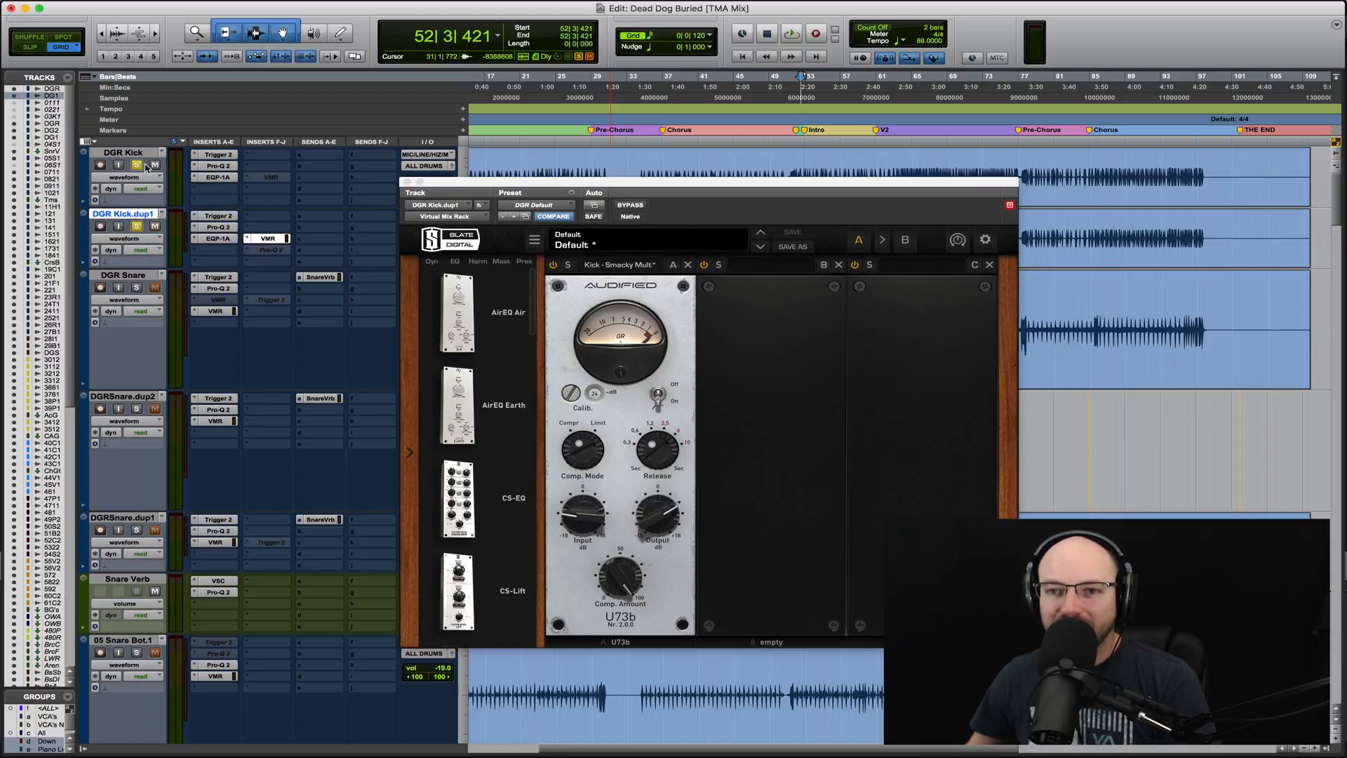
super+click(265, 235)
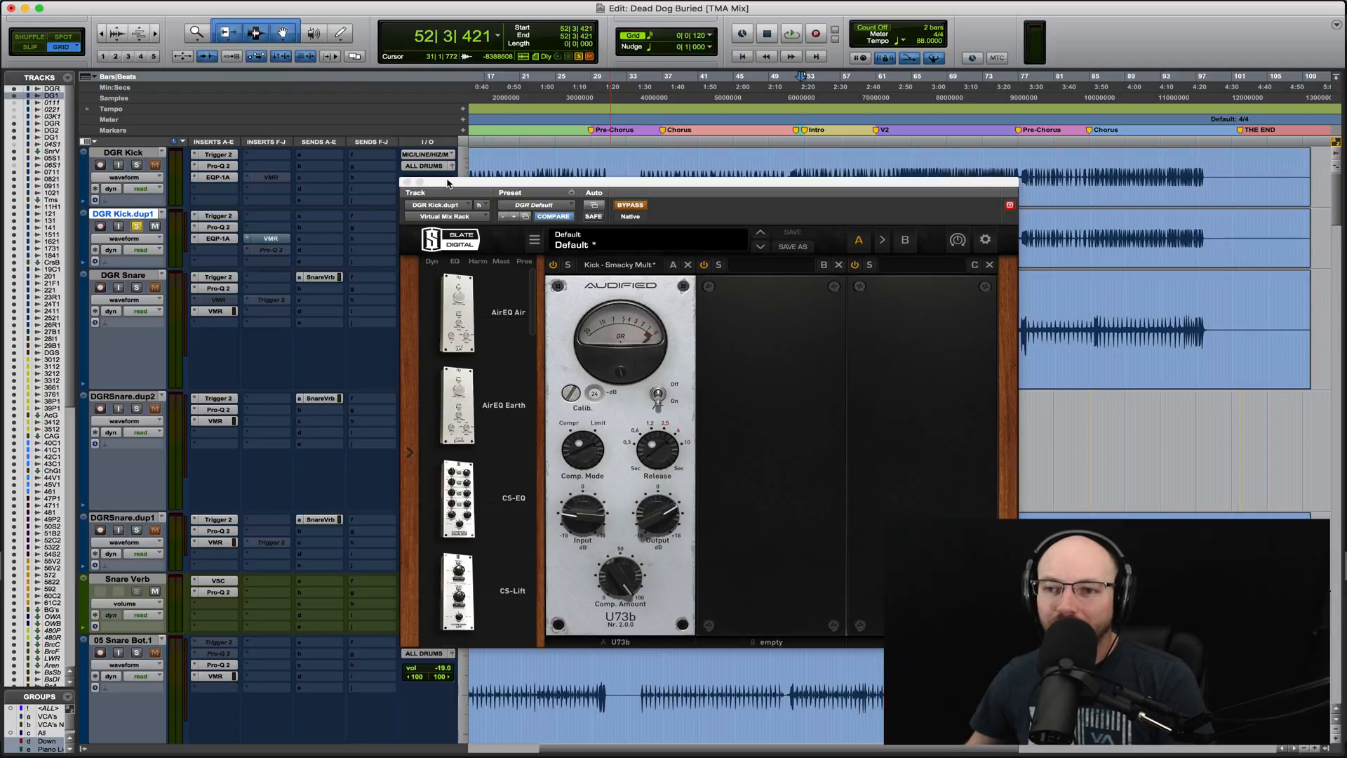
drag(448, 183, 532, 183)
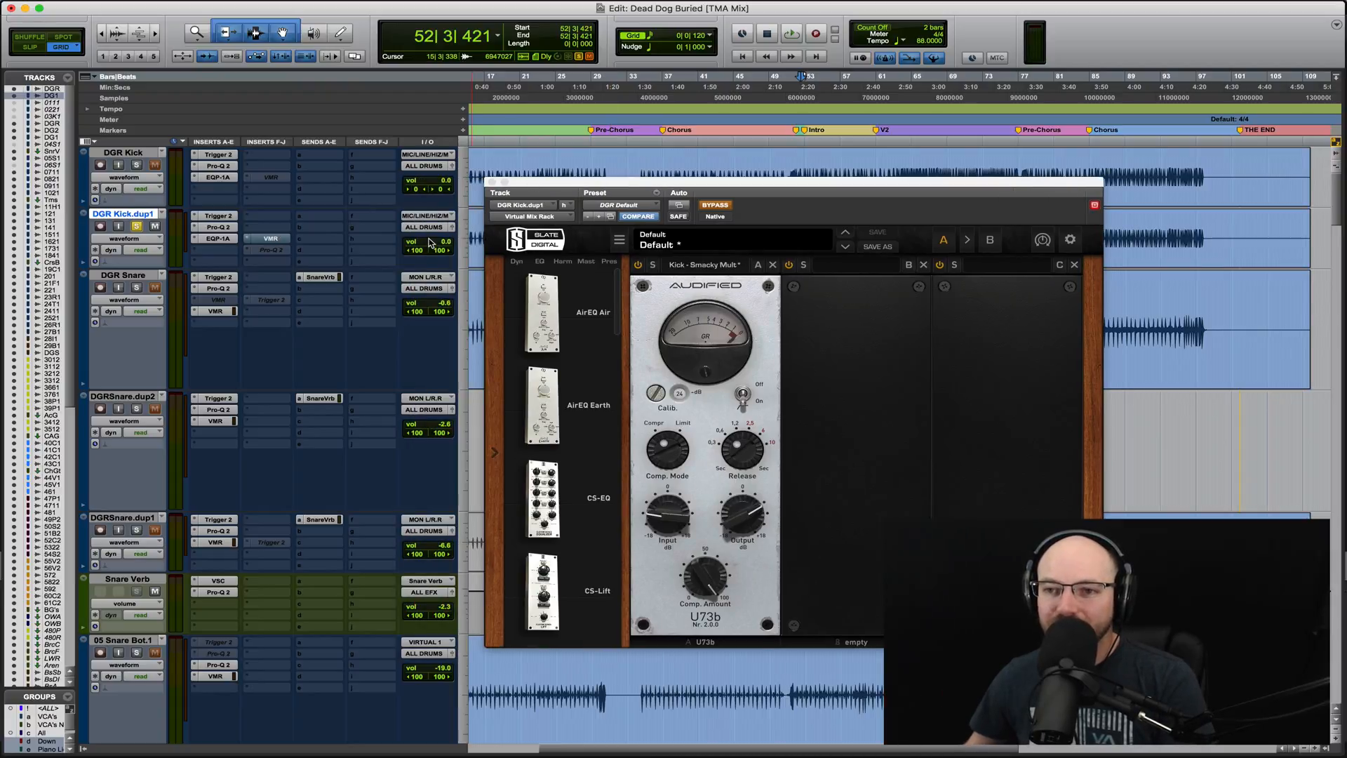
Play DGR Kick.dup1 from bar 52 with the Virtual Mix Rack bypassed, and switch the U73b in during playback
key(space)
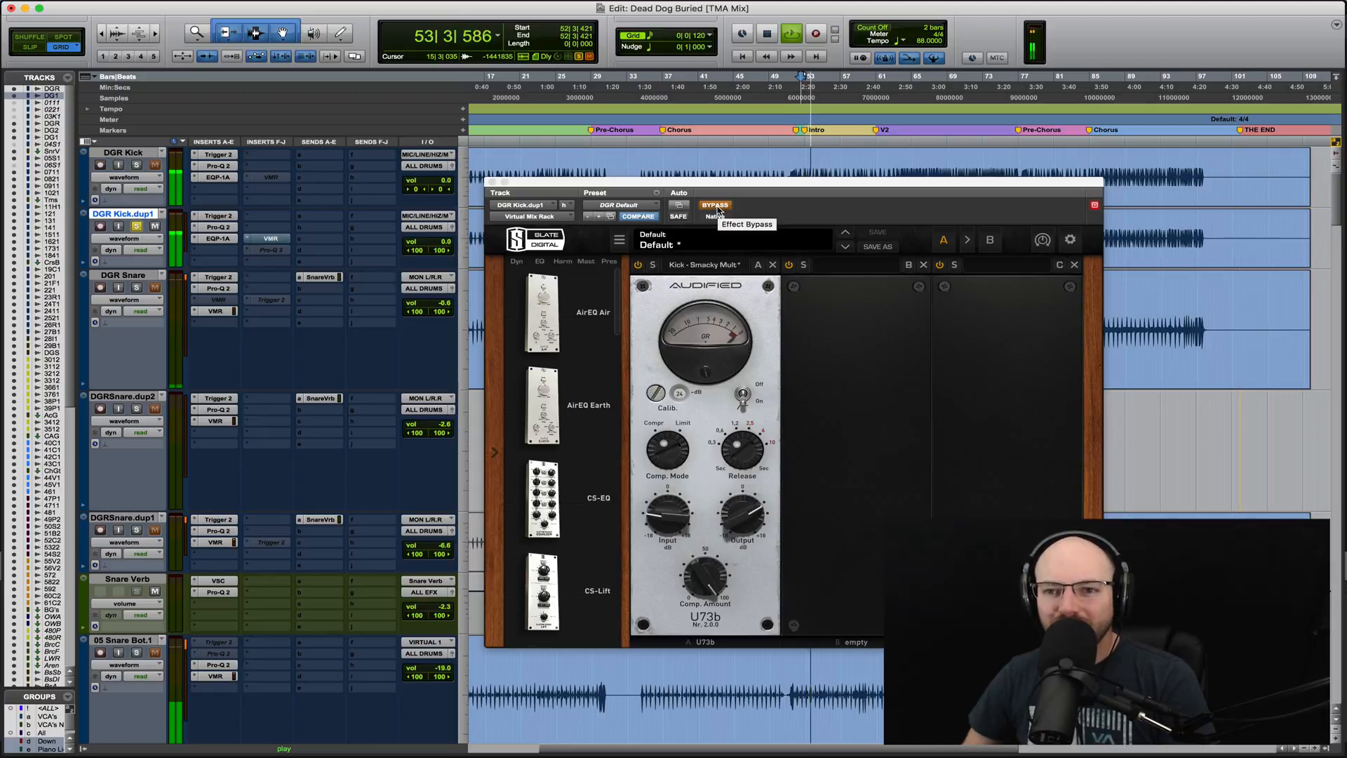
key(space)
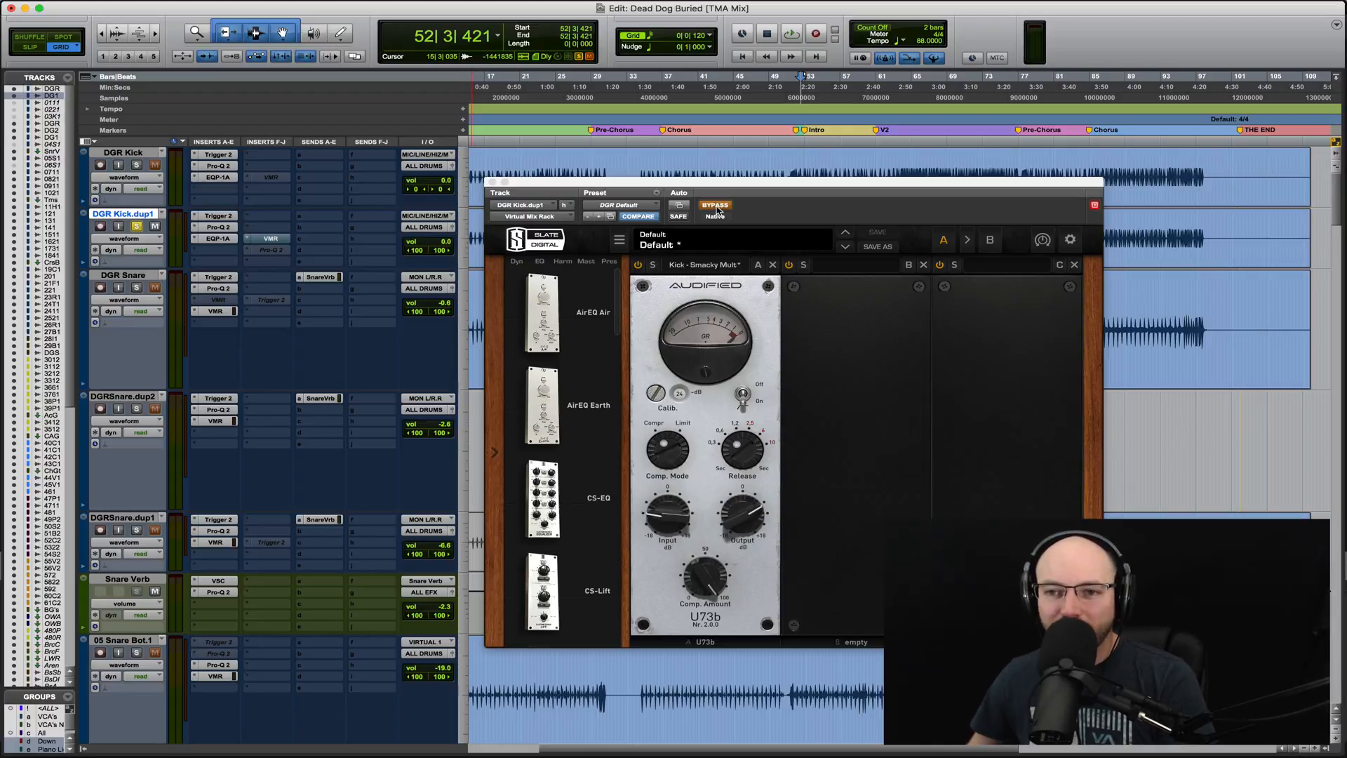
key(space)
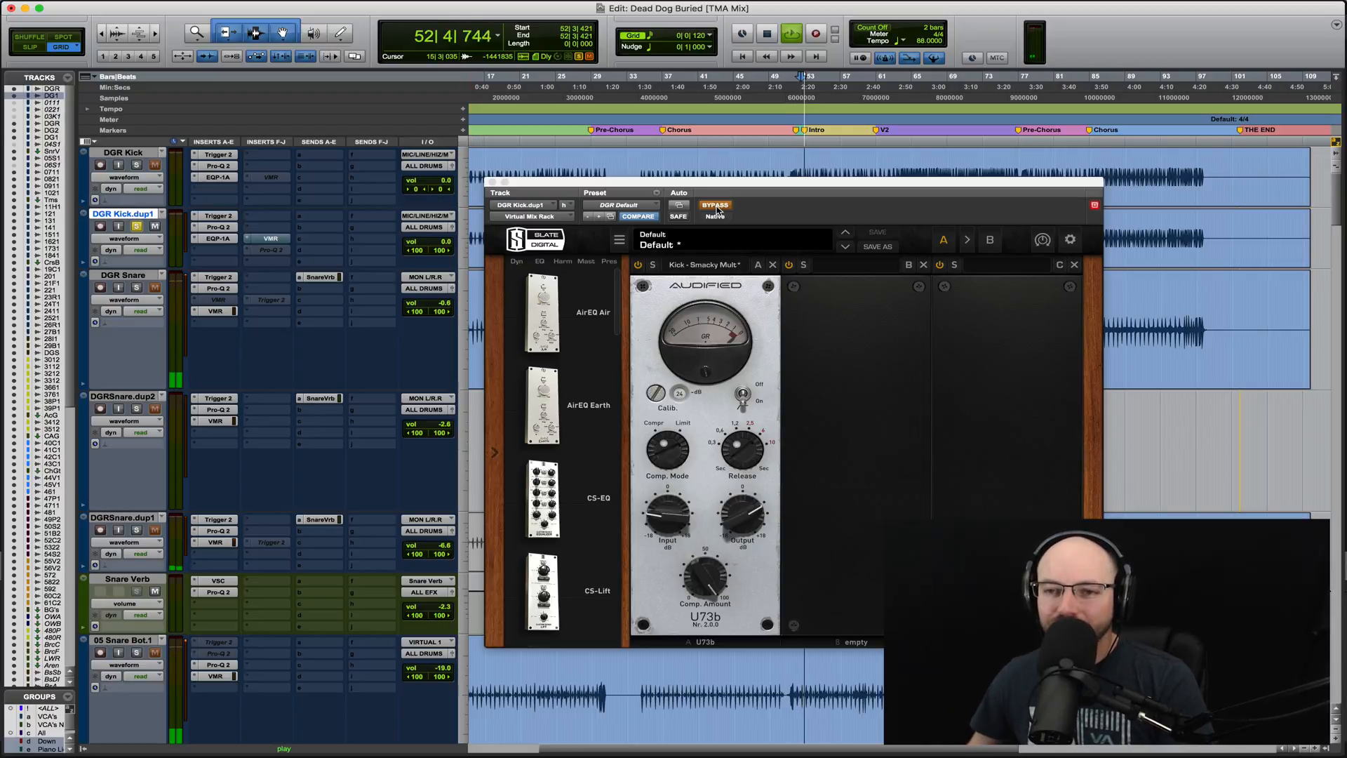
click(715, 206)
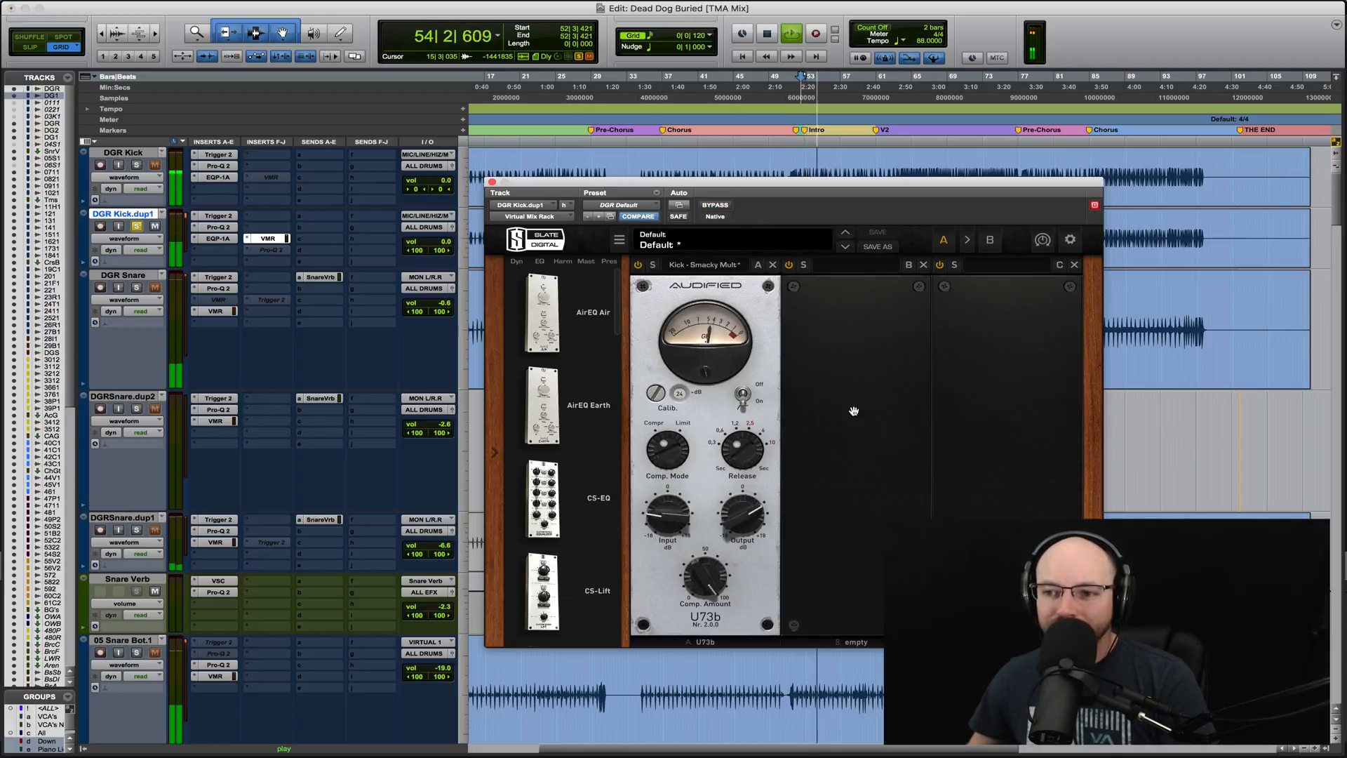
key(space)
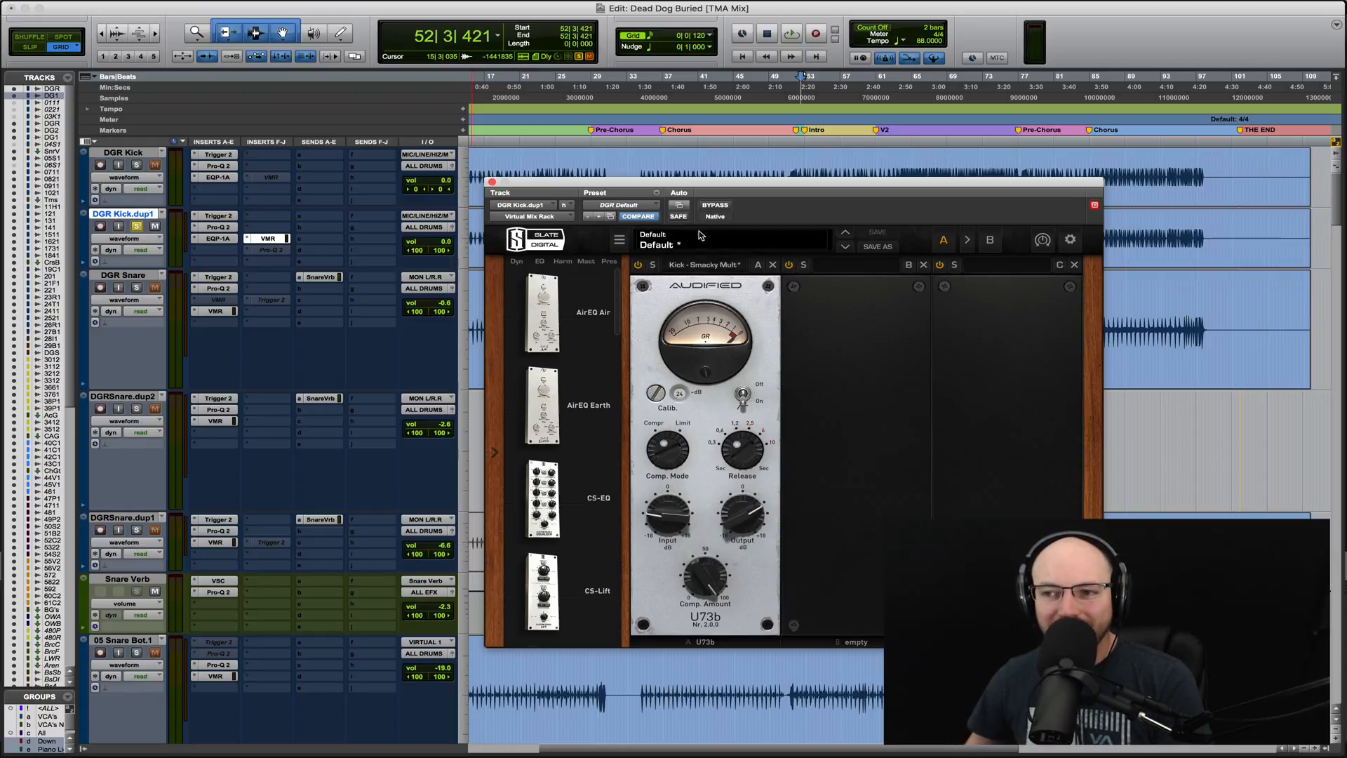
Repeat the bypassed versus active comparison on DGR Kick.dup1, leaving the Virtual Mix Rack active
click(715, 205)
key(space)
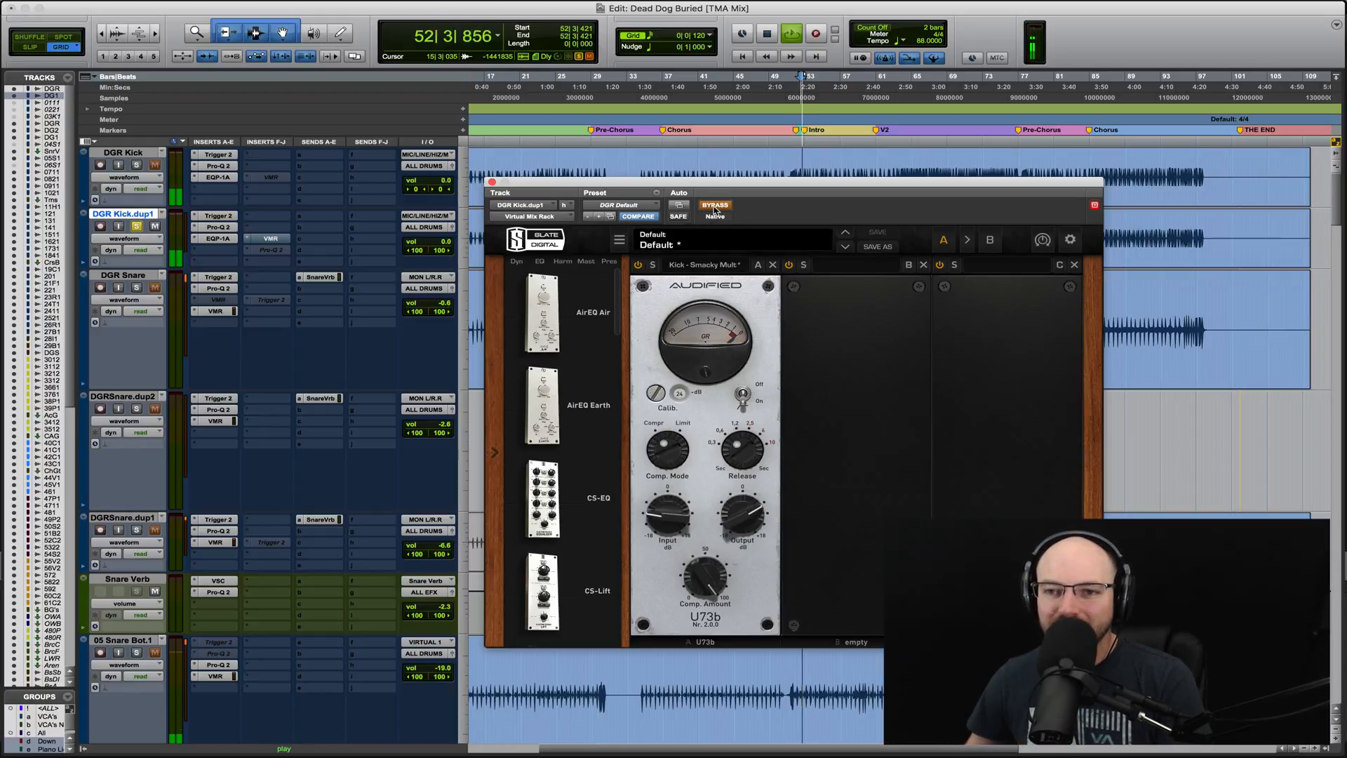
click(717, 207)
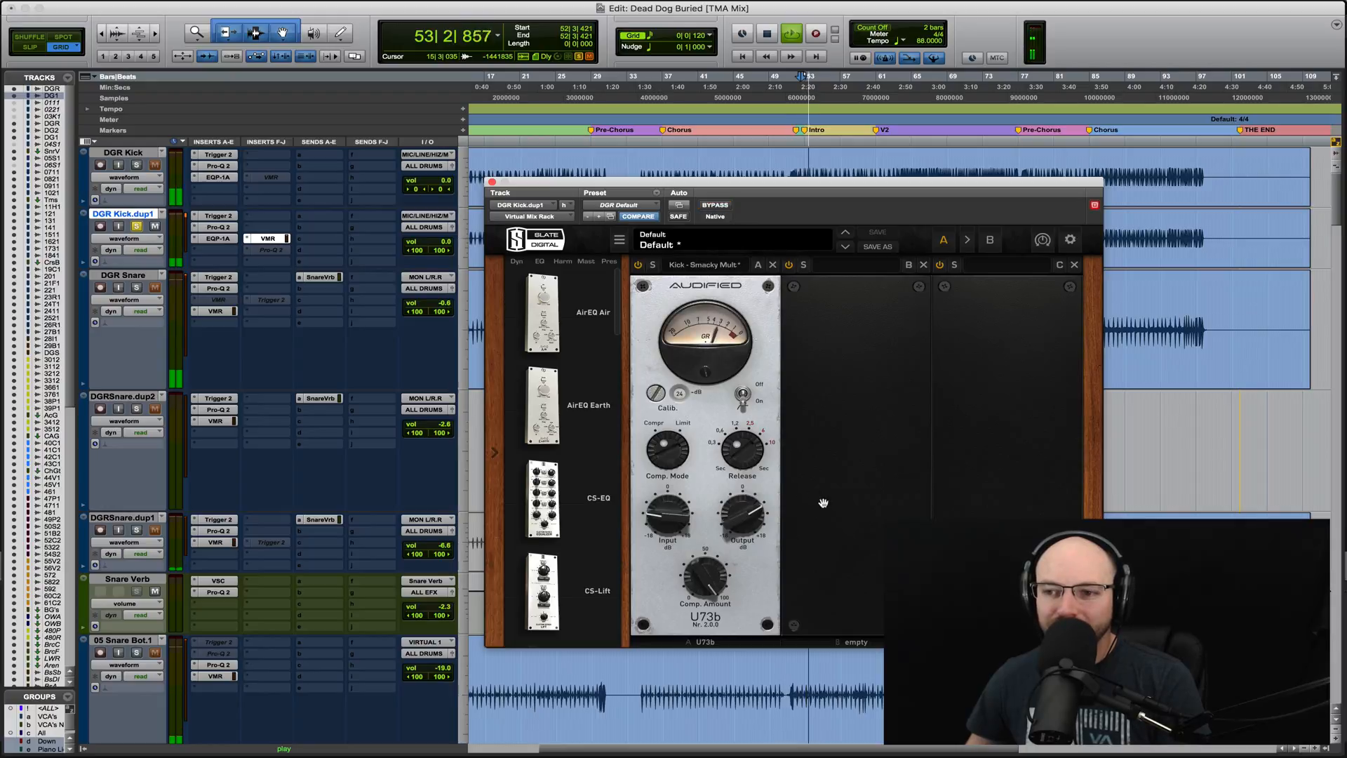
key(space)
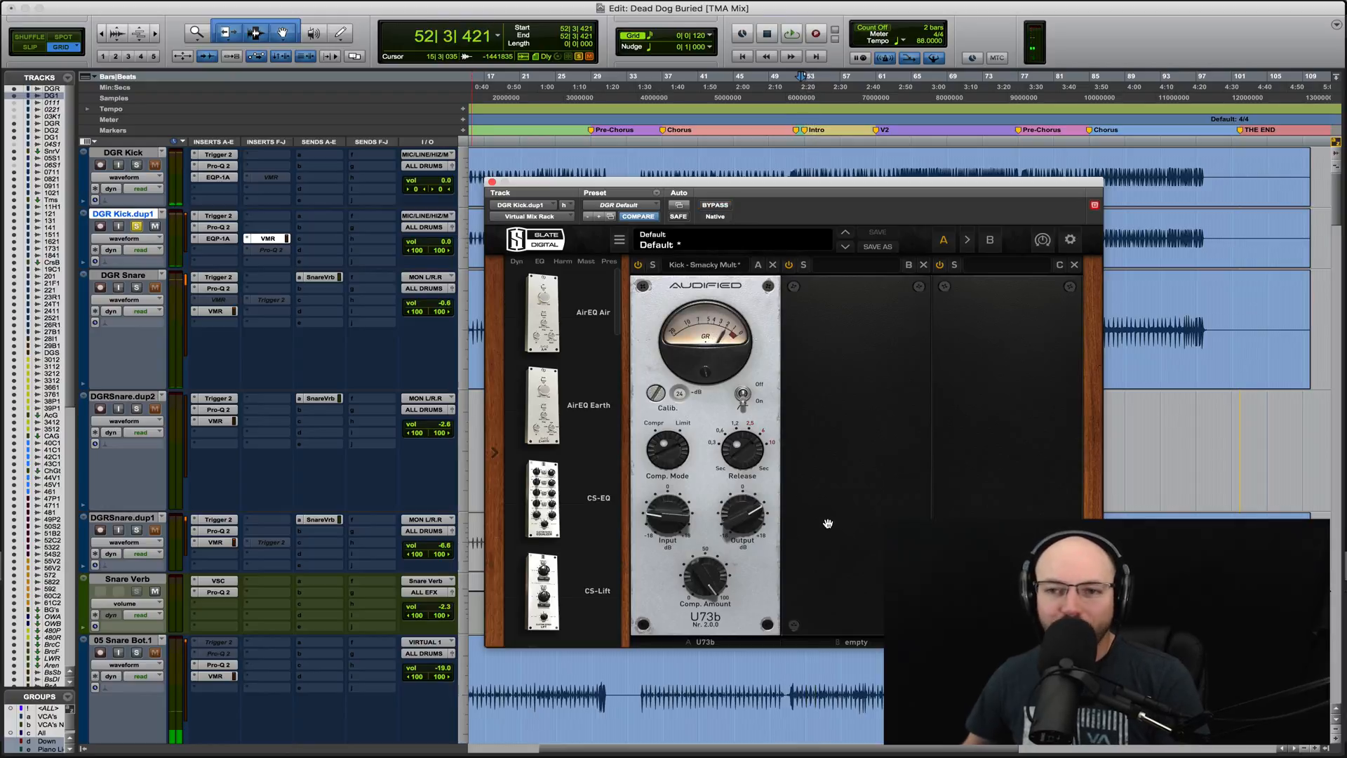
Unsolo DGR Kick.dup1, close its Virtual Mix Rack window, and pull the track's volume down to -∞
click(138, 226)
click(135, 155)
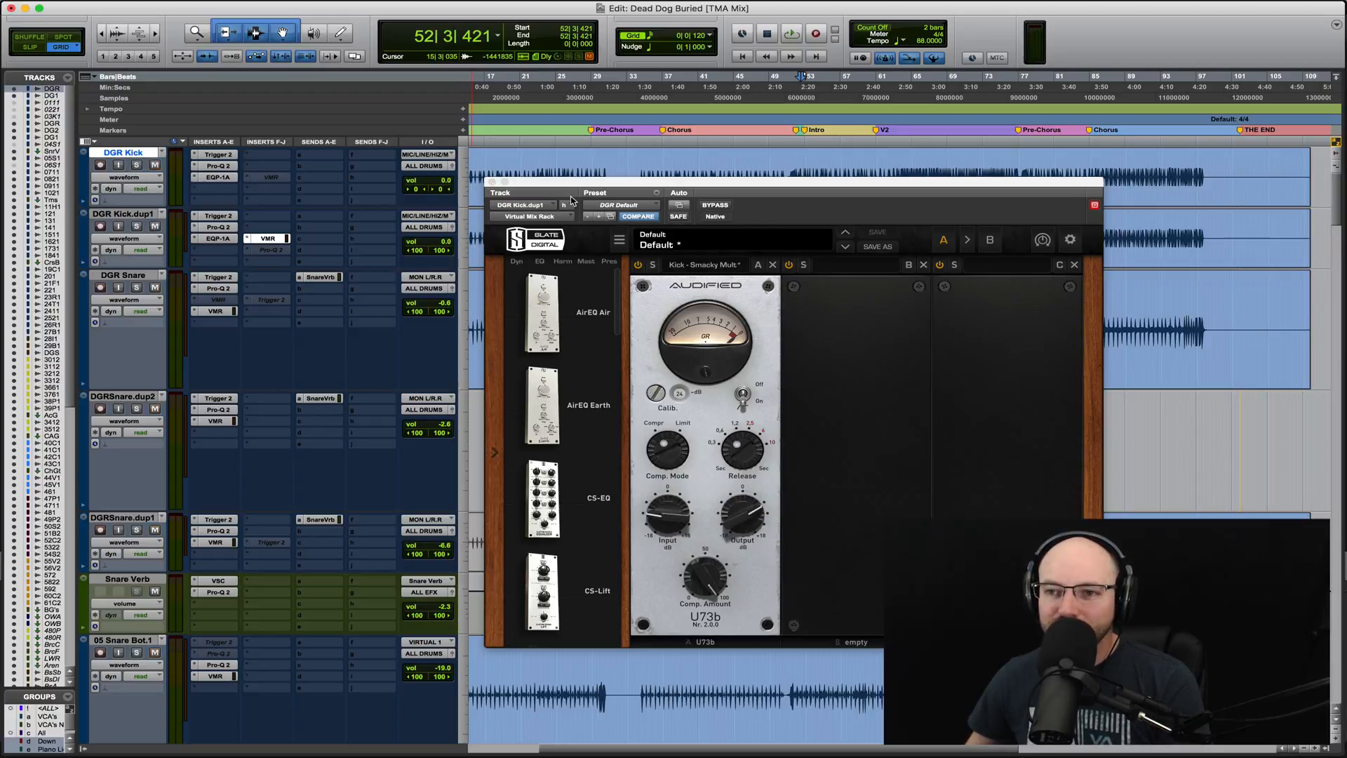
click(492, 184)
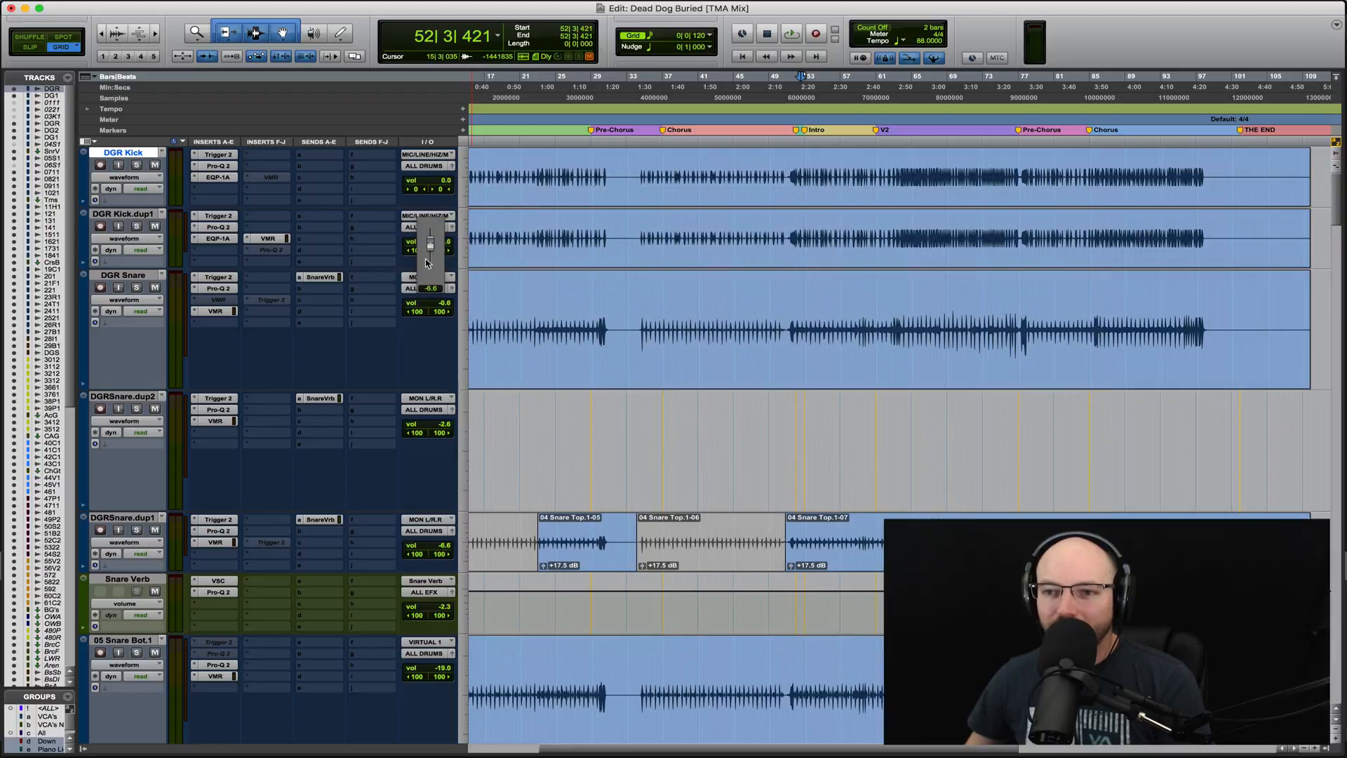
Select and solo all drum tracks from DGR Kick through 27 Boomer FX
scroll(181, 321, down, 10)
scroll(181, 321, down, 10)
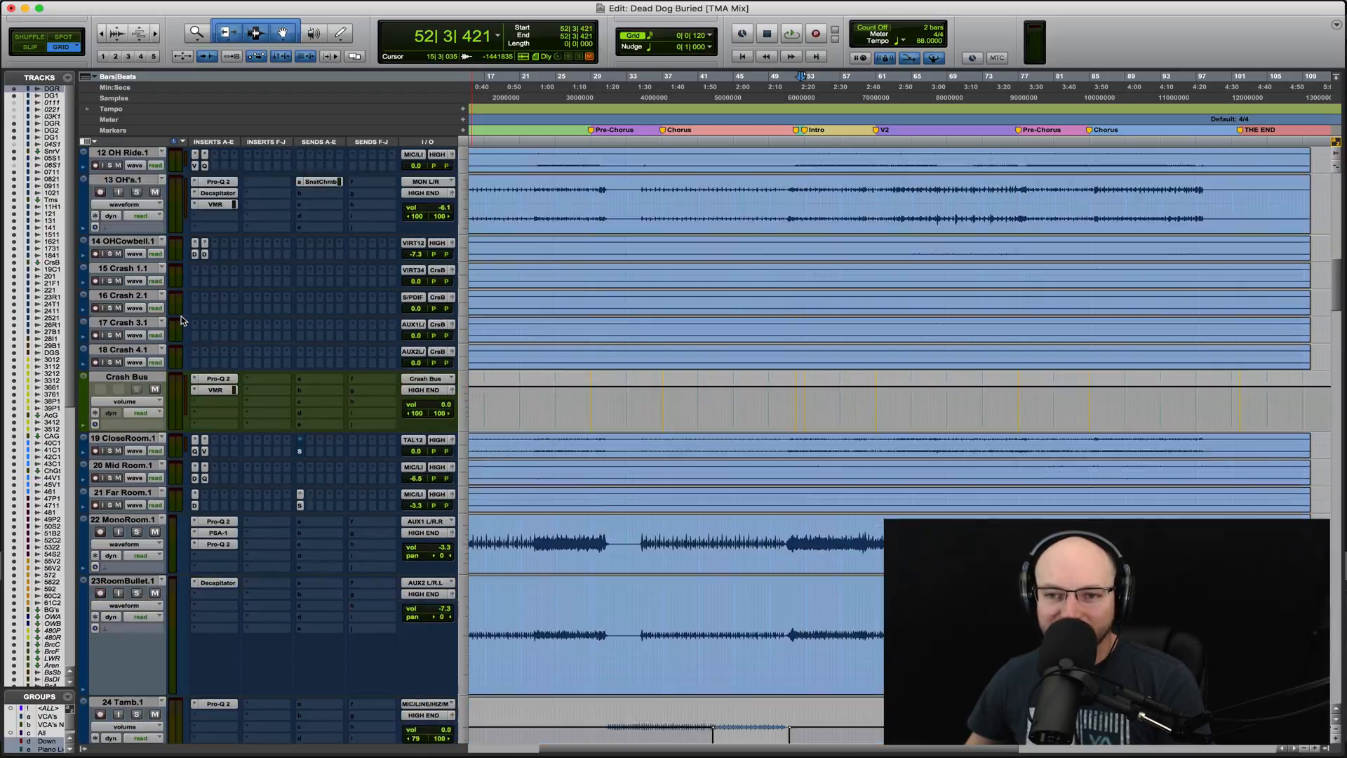
scroll(181, 316, down, 5)
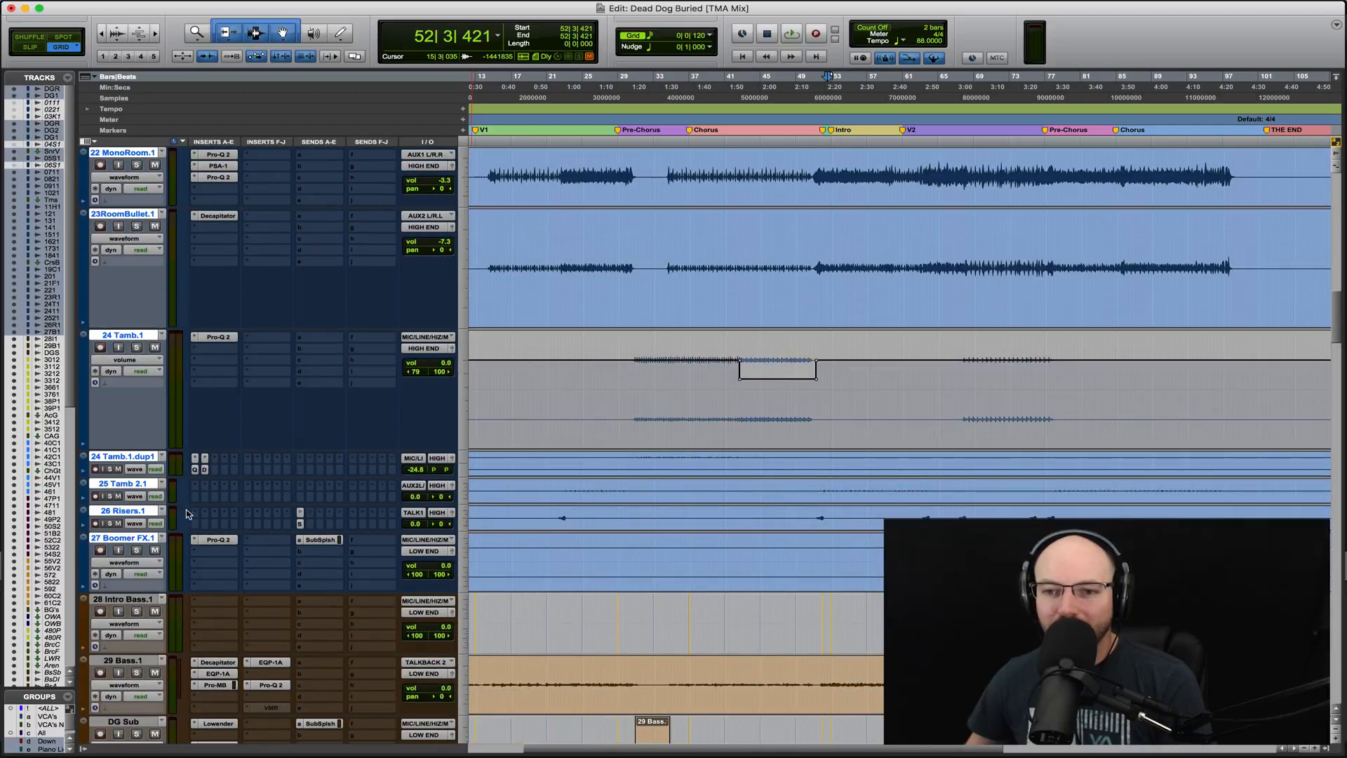
scroll(212, 428, up, 20)
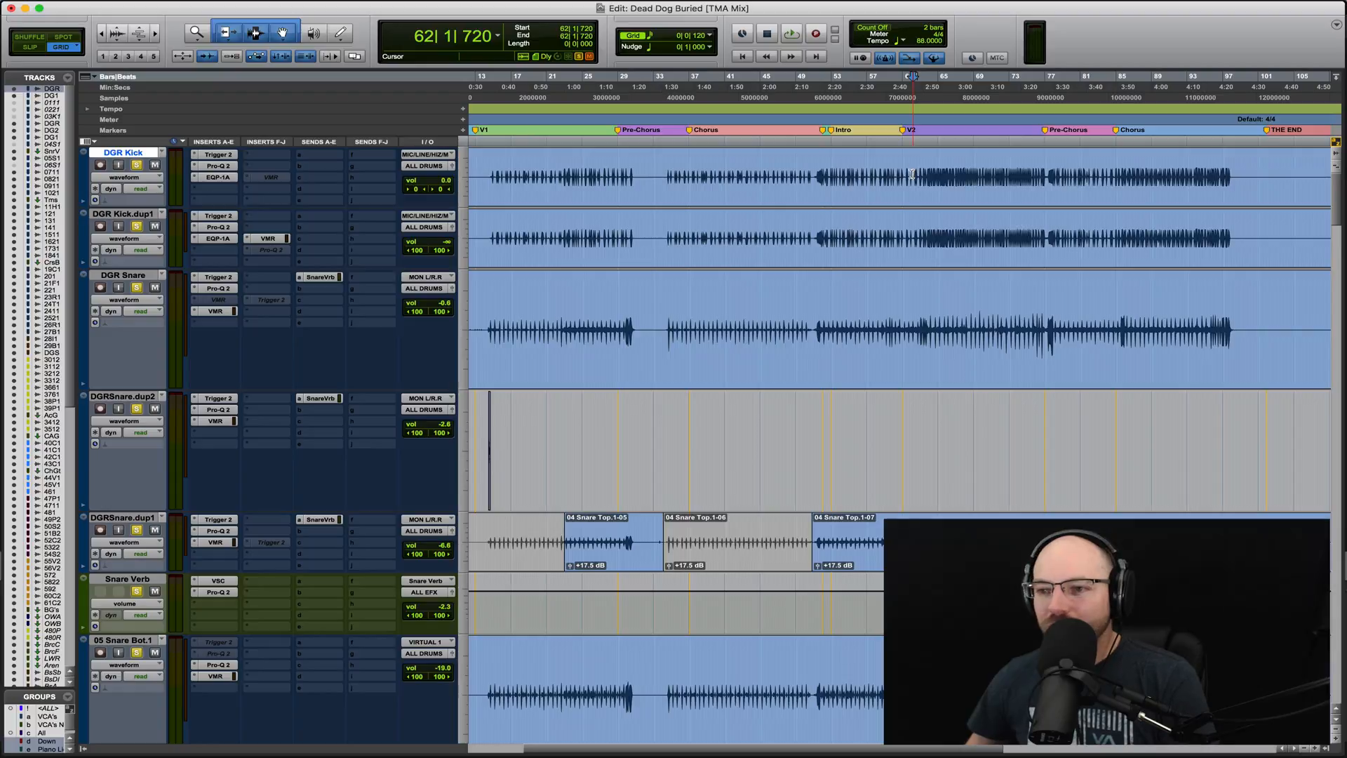
Play the soloed drums from bar 62 and blend in DGR Kick.dup1 during playback, raising its volume to about -2.6
key(space)
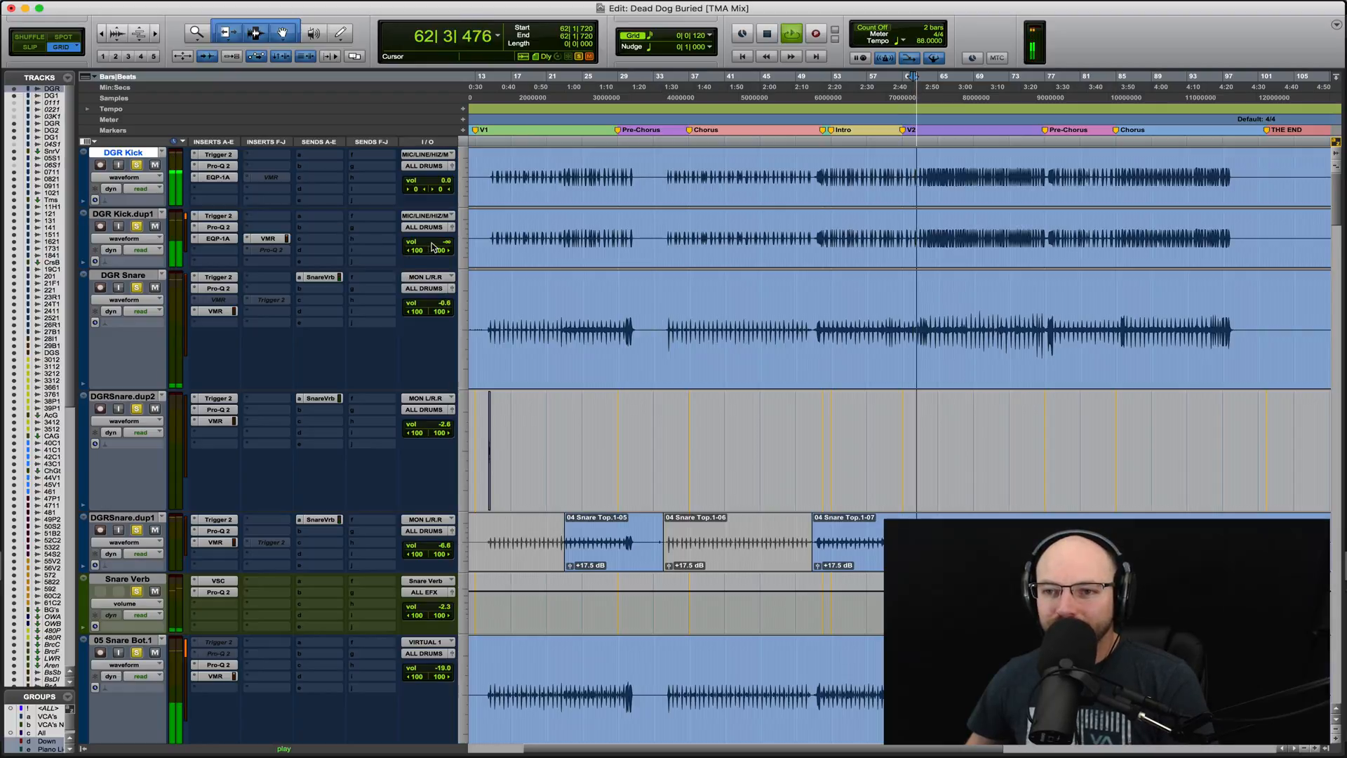
click(431, 243)
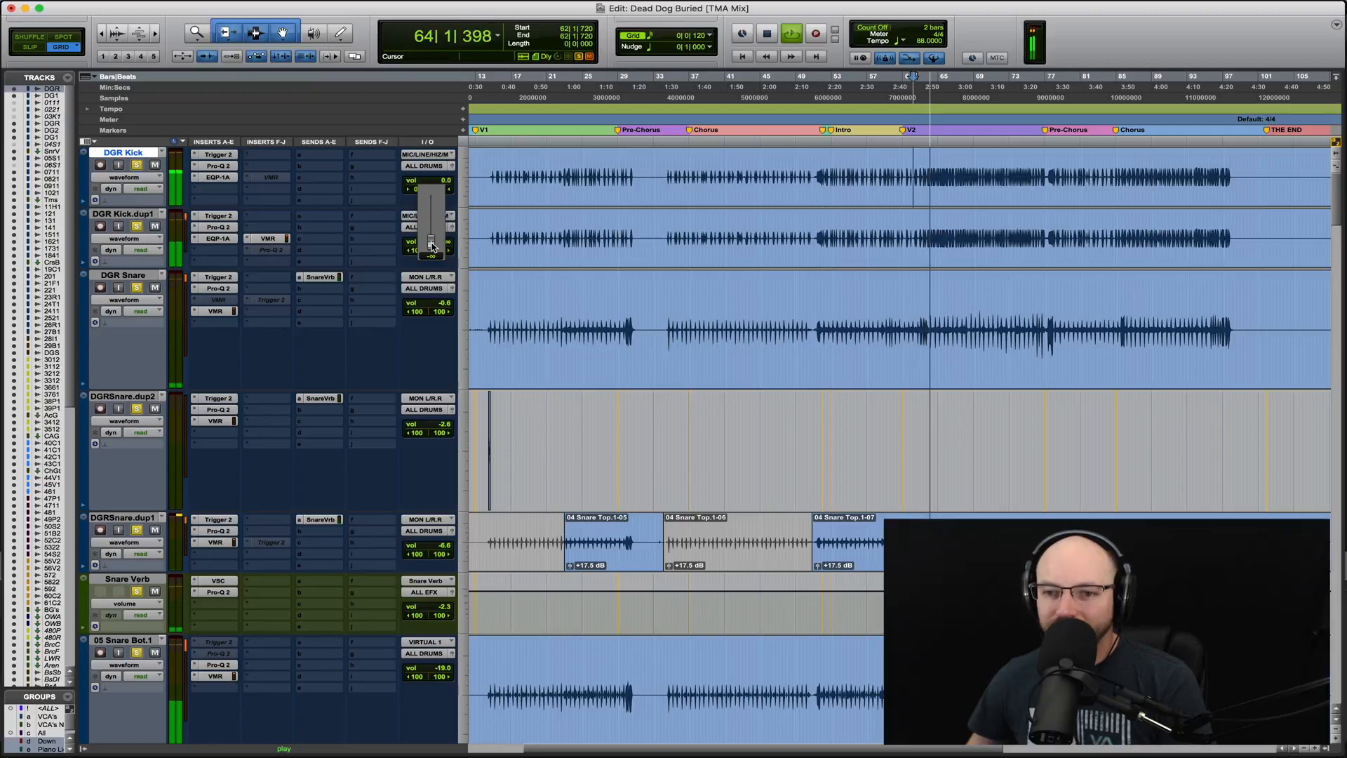
drag(431, 245, 433, 214)
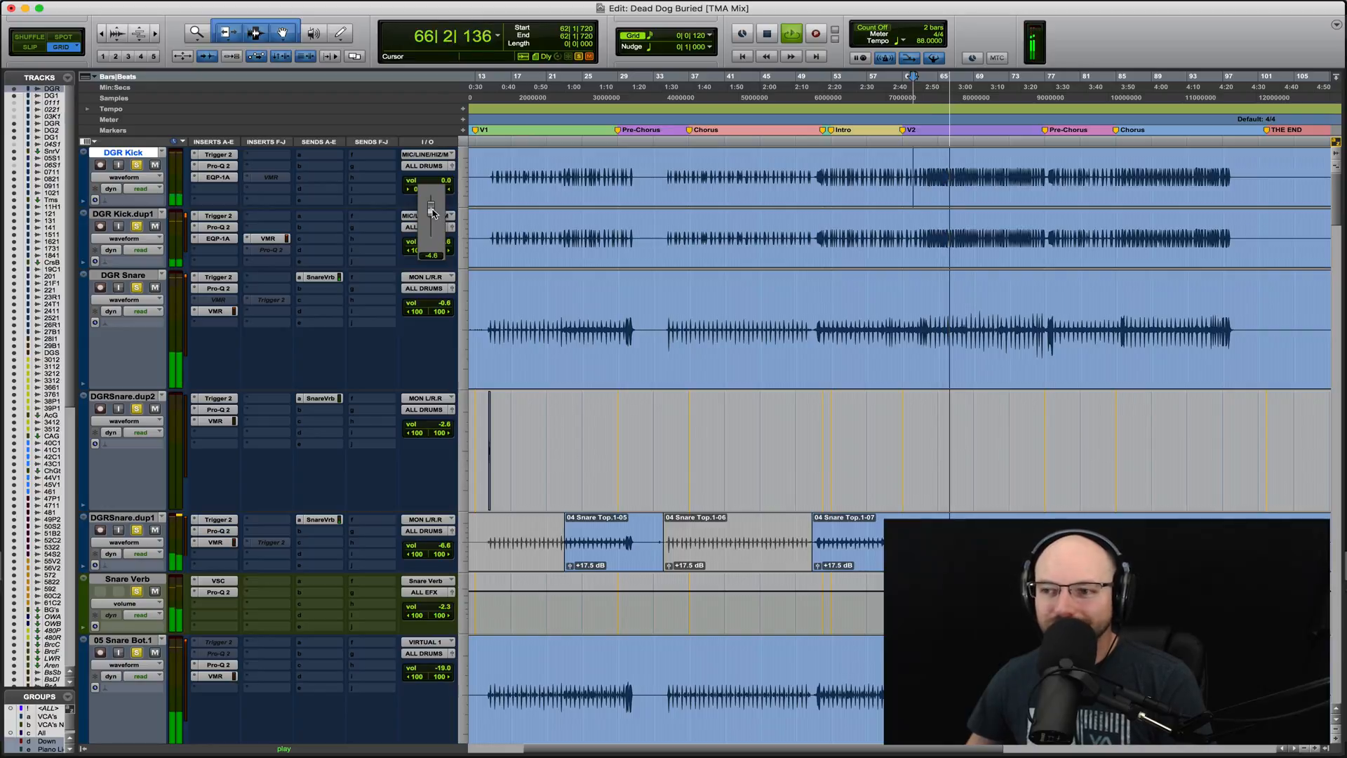
mouse_move(433, 214)
mouse_down()
mouse_move(434, 254)
mouse_move(435, 207)
mouse_up()
key(space)
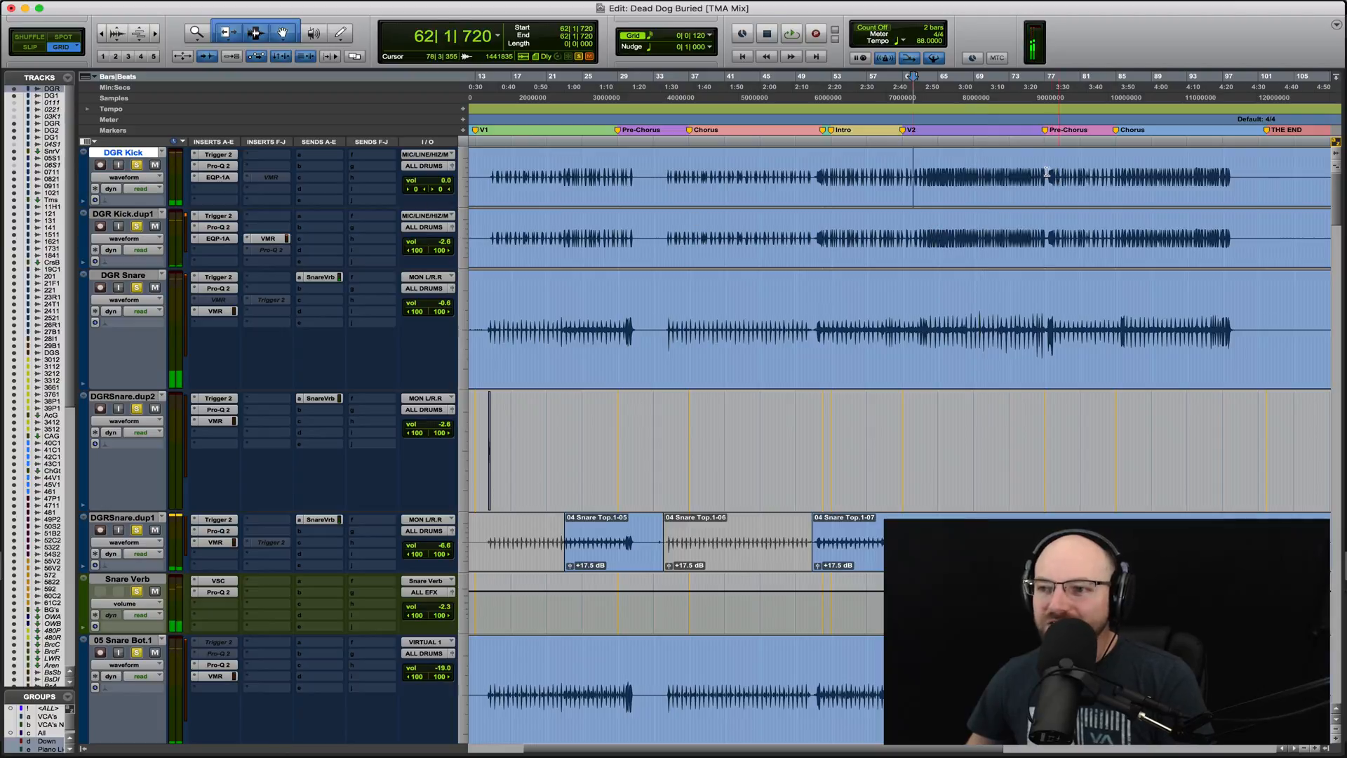
Set DGR Kick.dup1's volume back to -∞ and play the drums from bar 76, just before the Pre-Chorus
key(t)
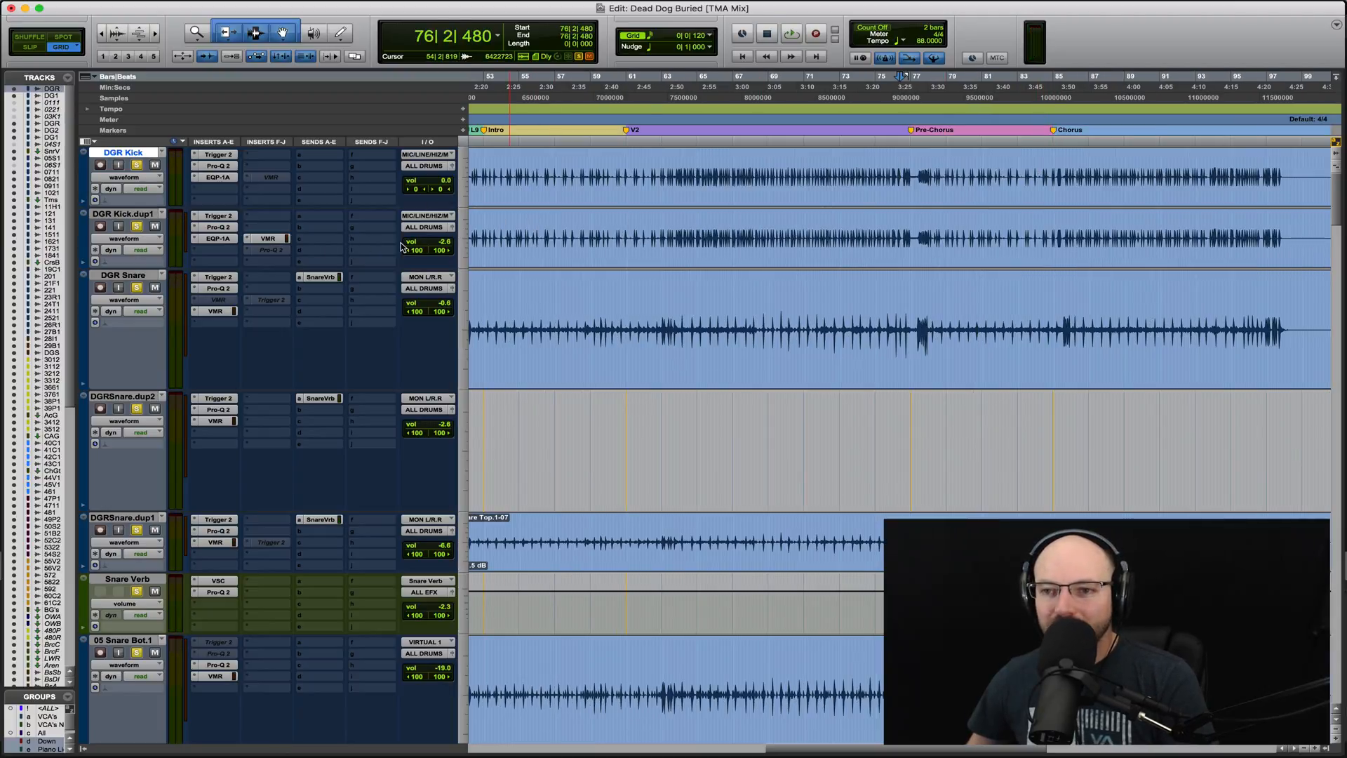
drag(426, 247, 430, 324)
key(space)
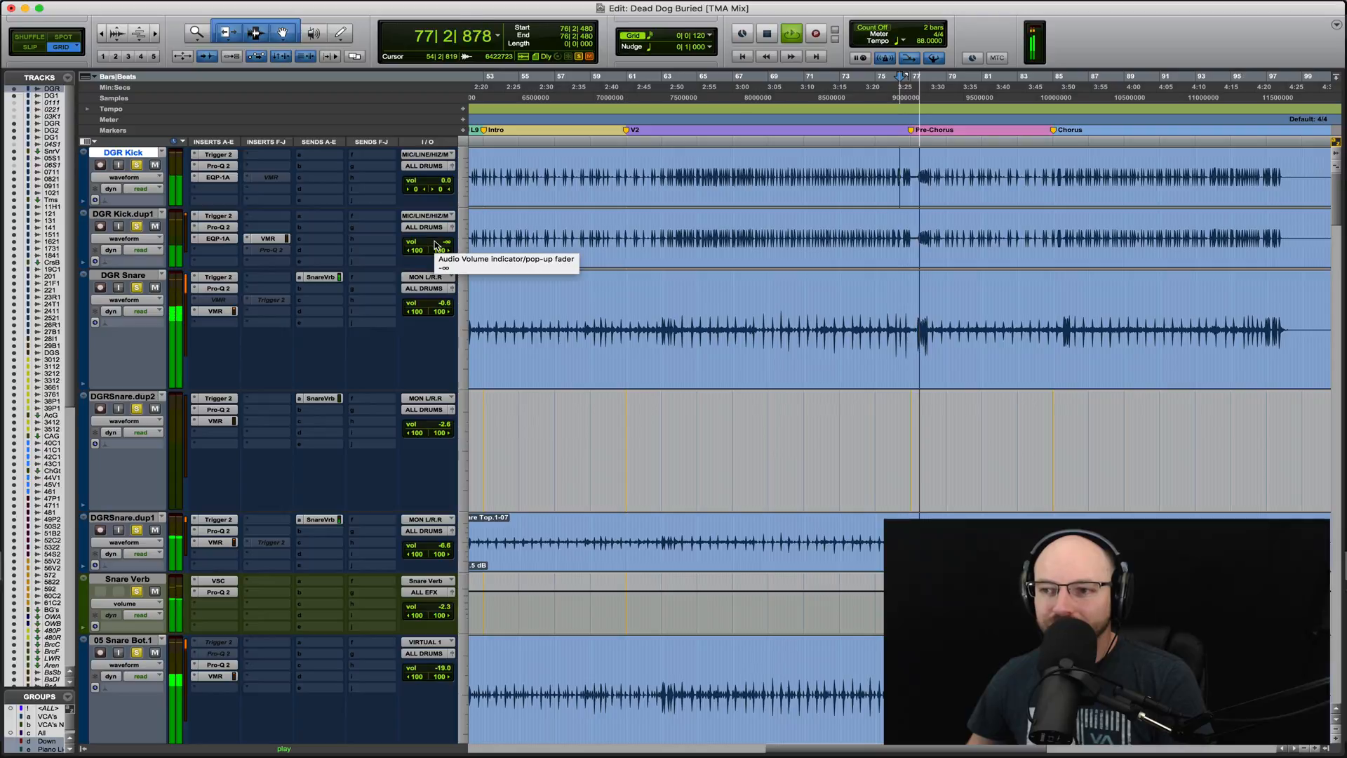
key(space)
key(space)
Raise DGR Kick.dup1's volume to -3.3 during playback, mute the track for comparison, and stop
drag(435, 246, 435, 208)
click(155, 226)
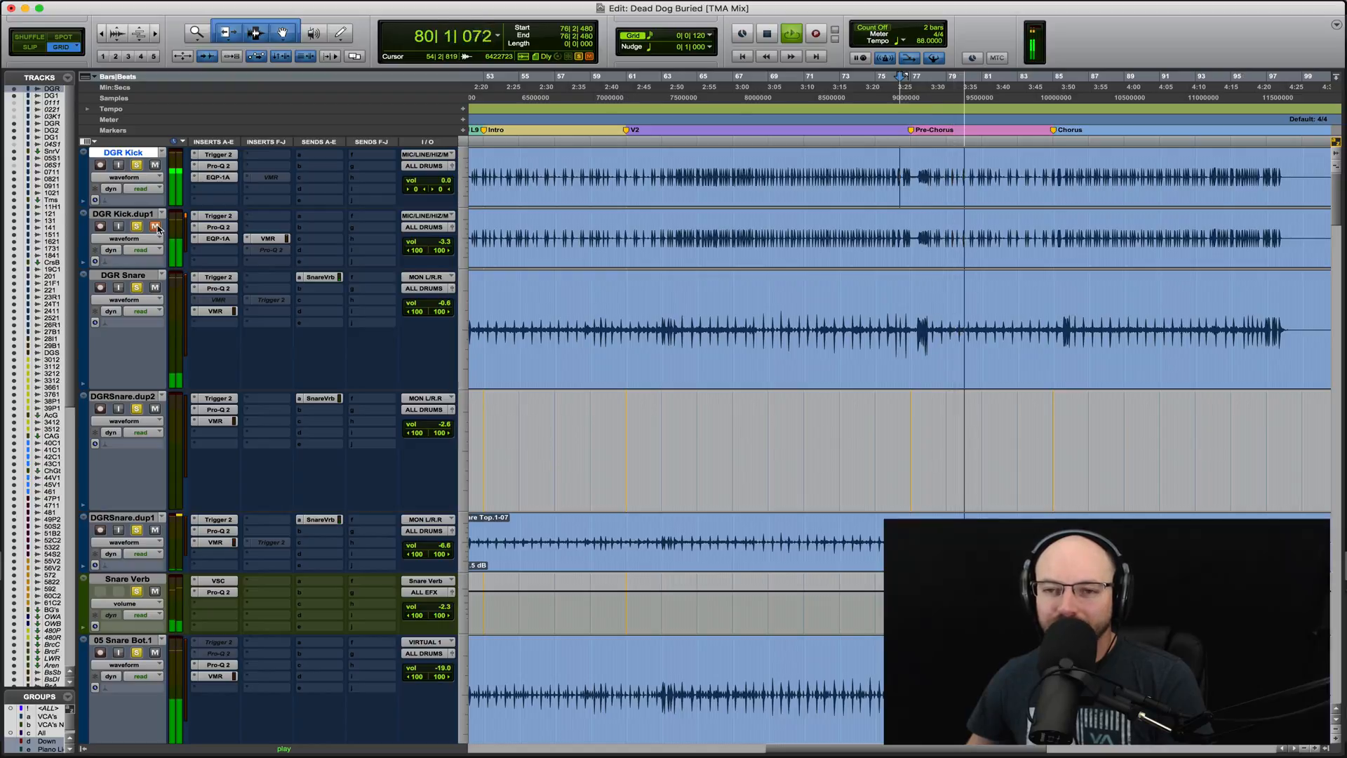
key(space)
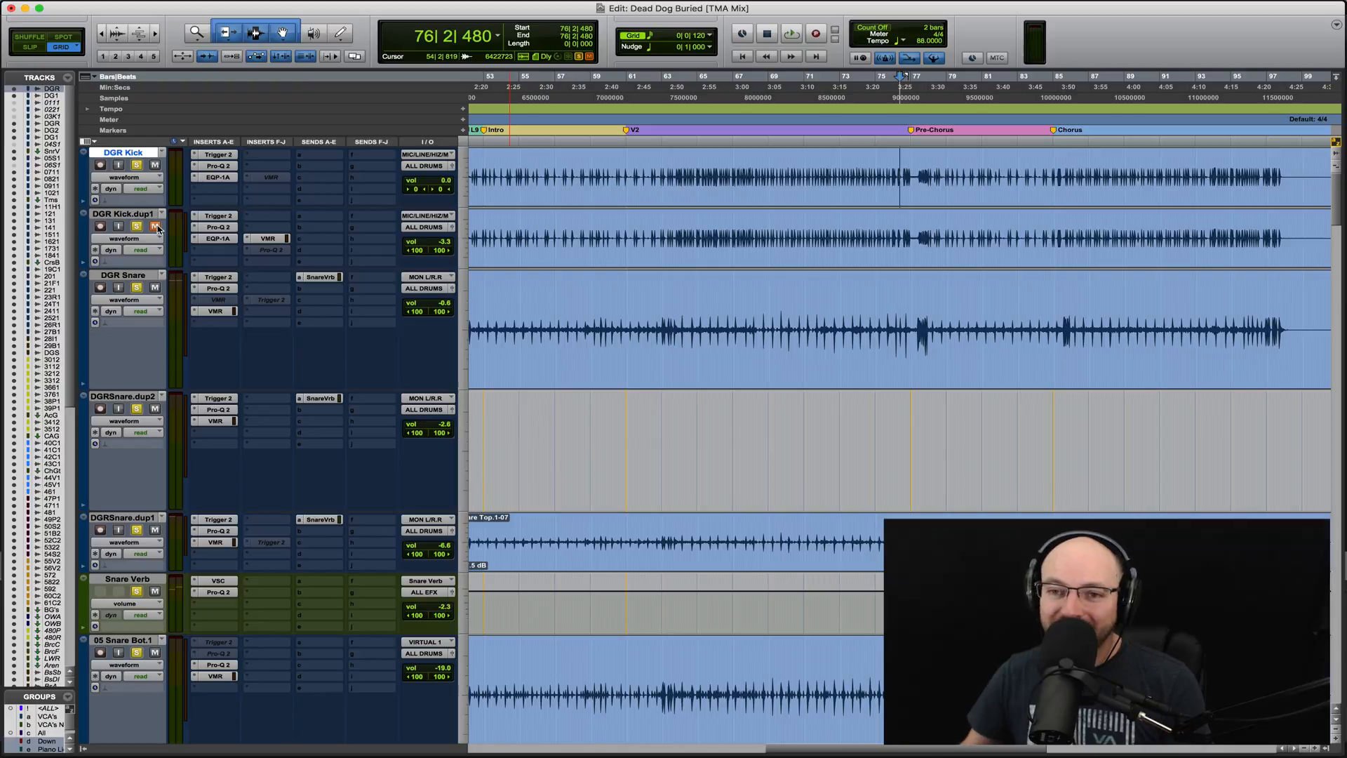
Unmute DGR Kick.dup1, bypass the active inserts in slots A-E on DGR Snare, and center the snare's pans at 0
click(133, 214)
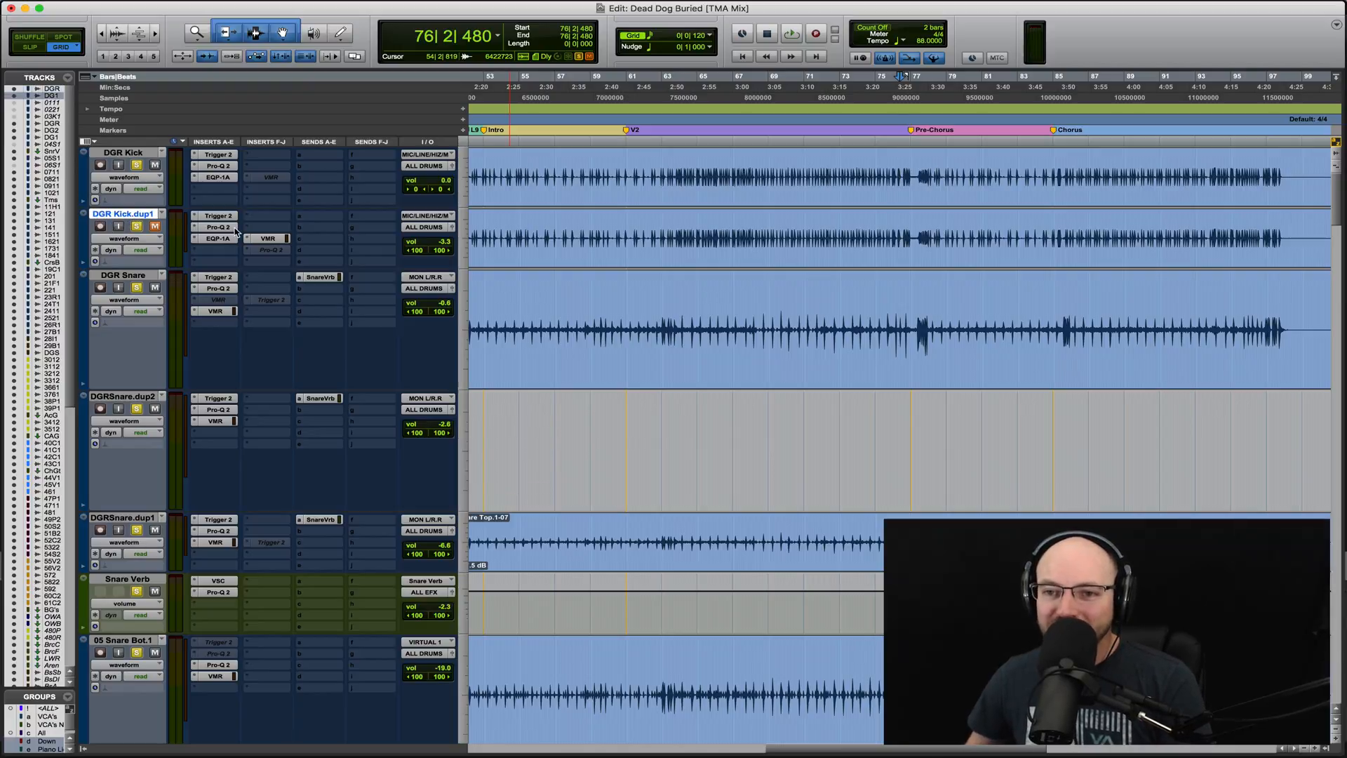
click(140, 278)
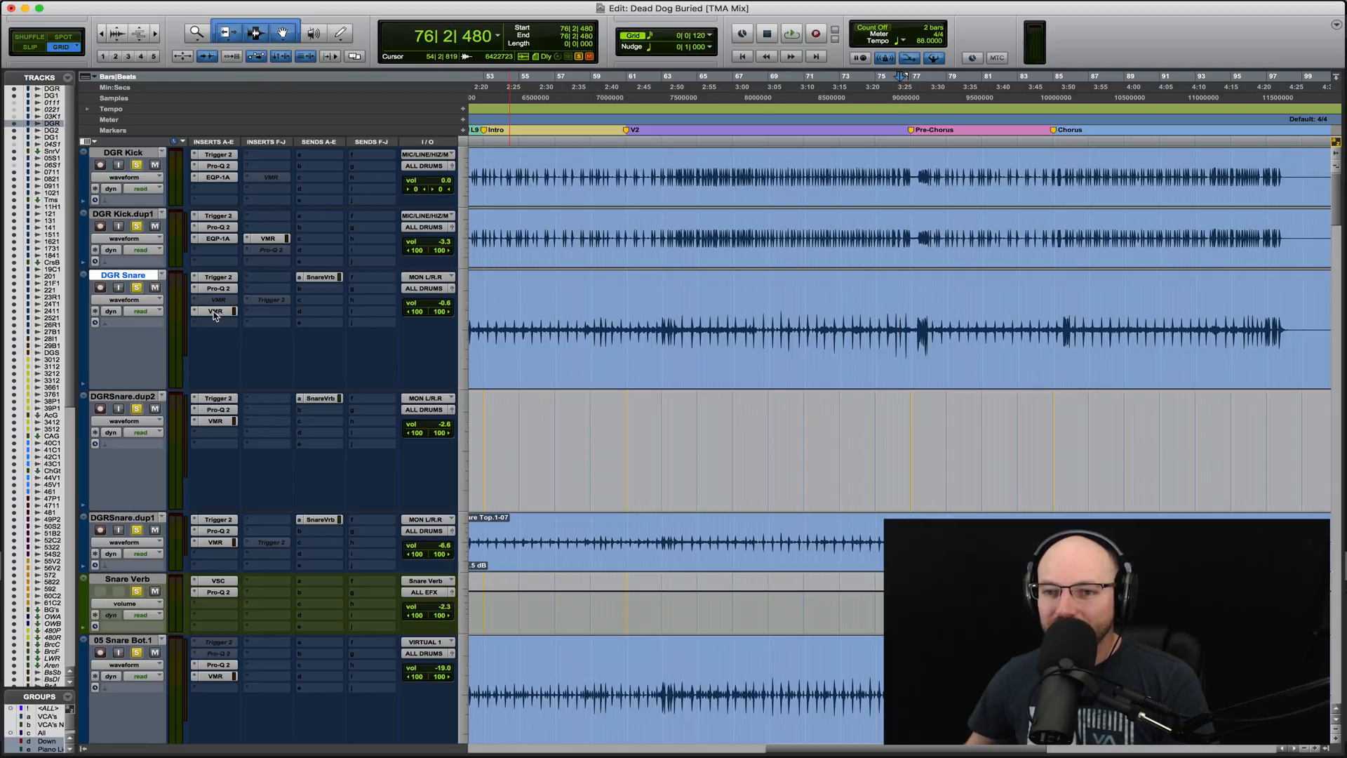
key(shift+a)
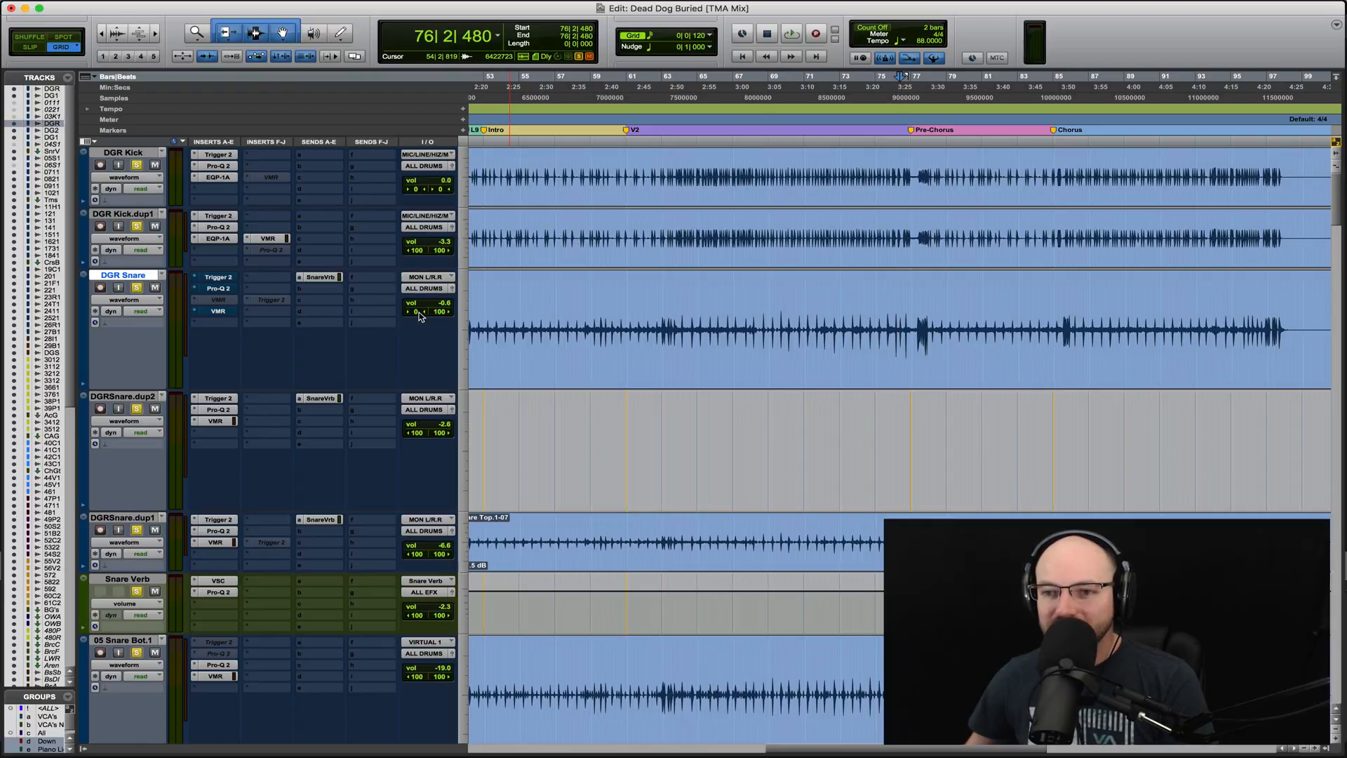
Solo only DGR Snare and play it from bar 76 with its inserts bypassed
key(space)
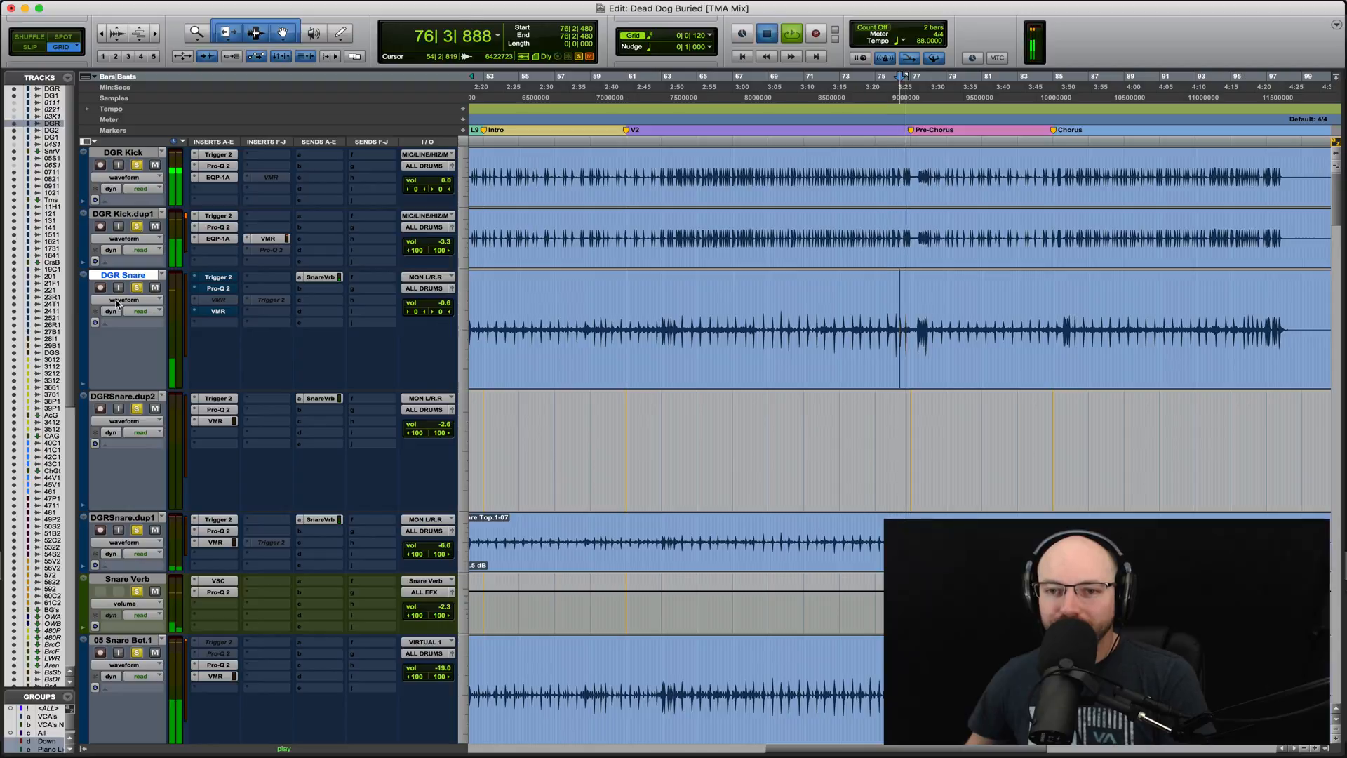
key(space)
super+click(136, 287)
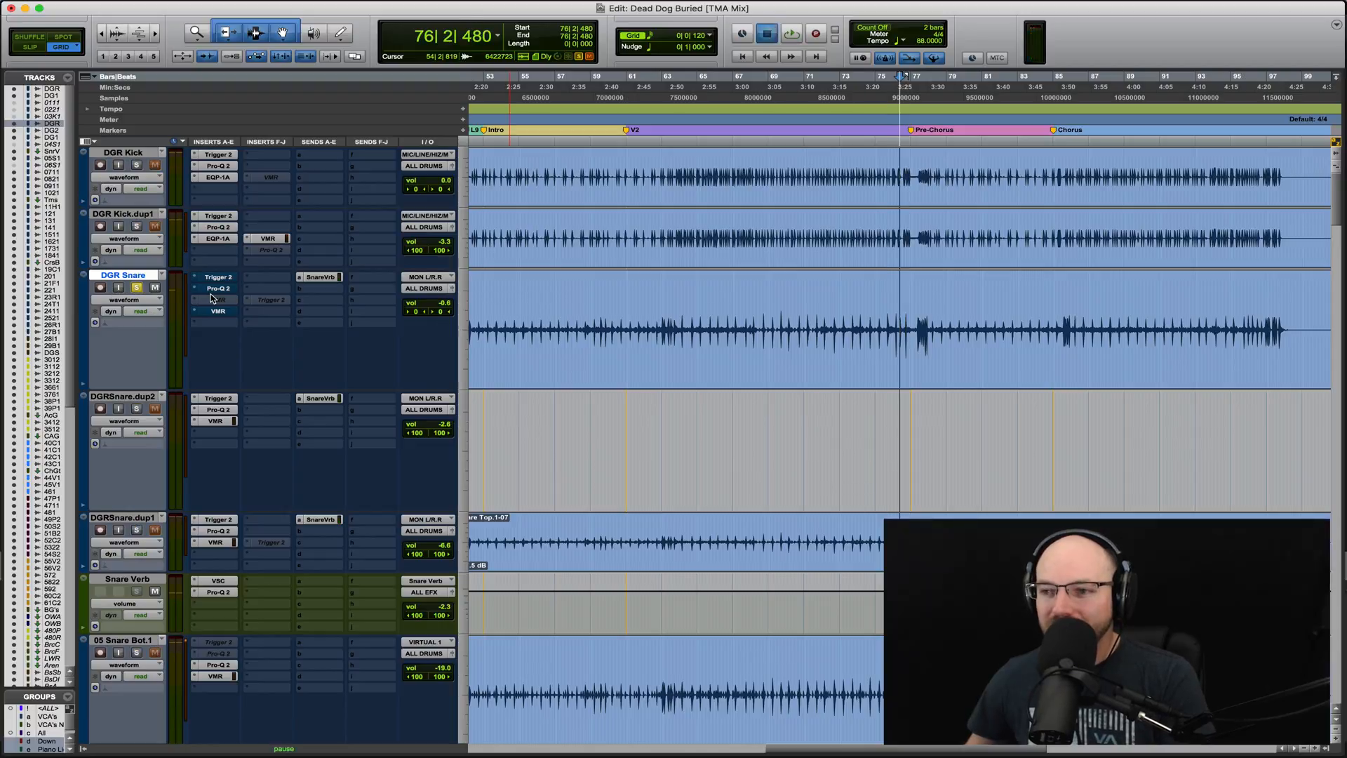
key(space)
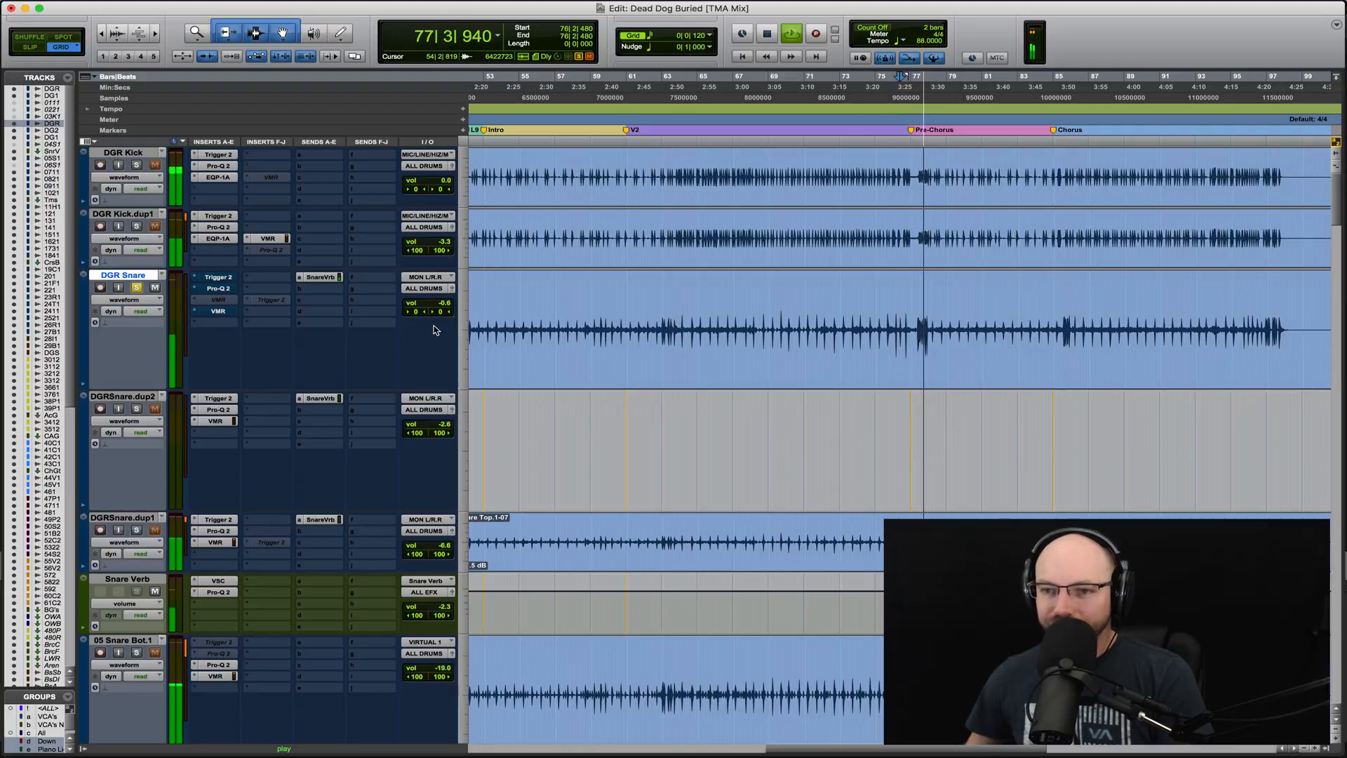
key(space)
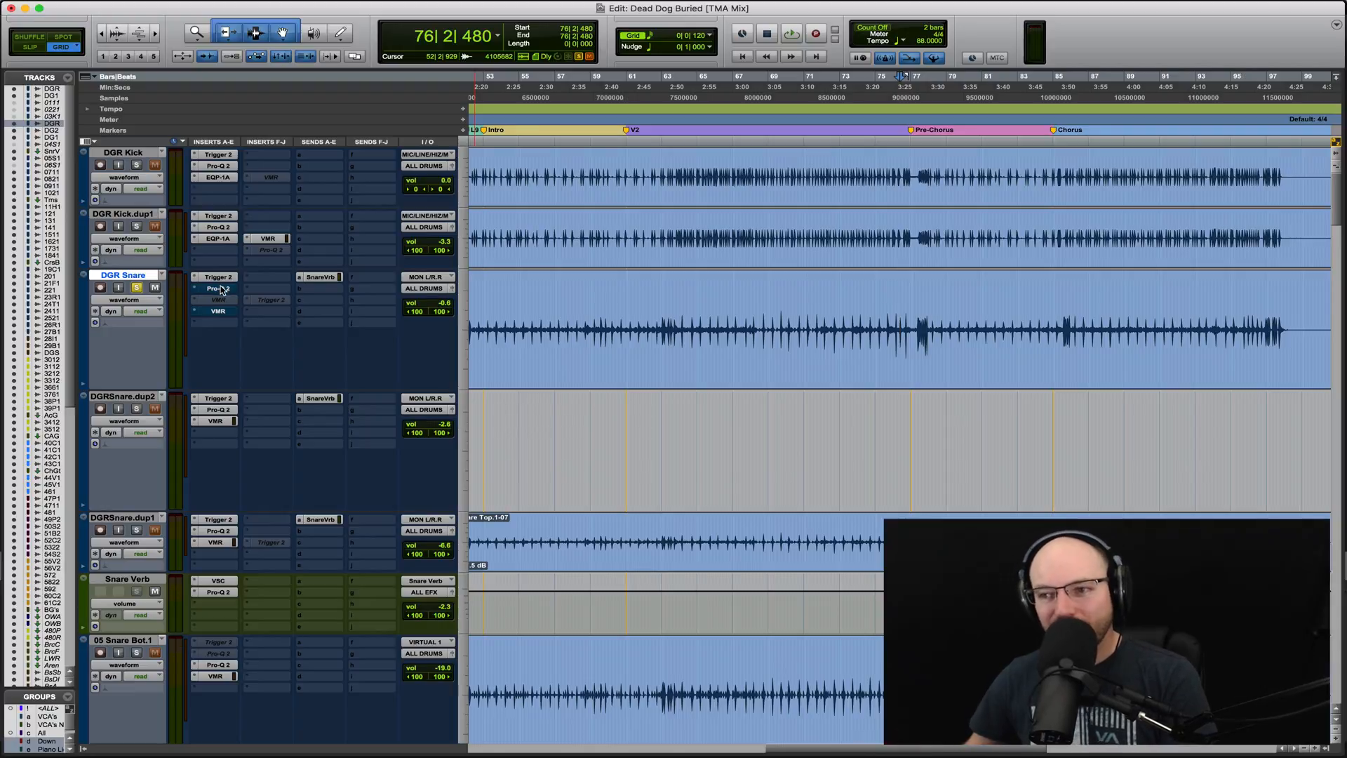
Reactivate Trigger 2 on DGR Snare and play the snare from bar 75 with its other inserts bypassed
click(884, 302)
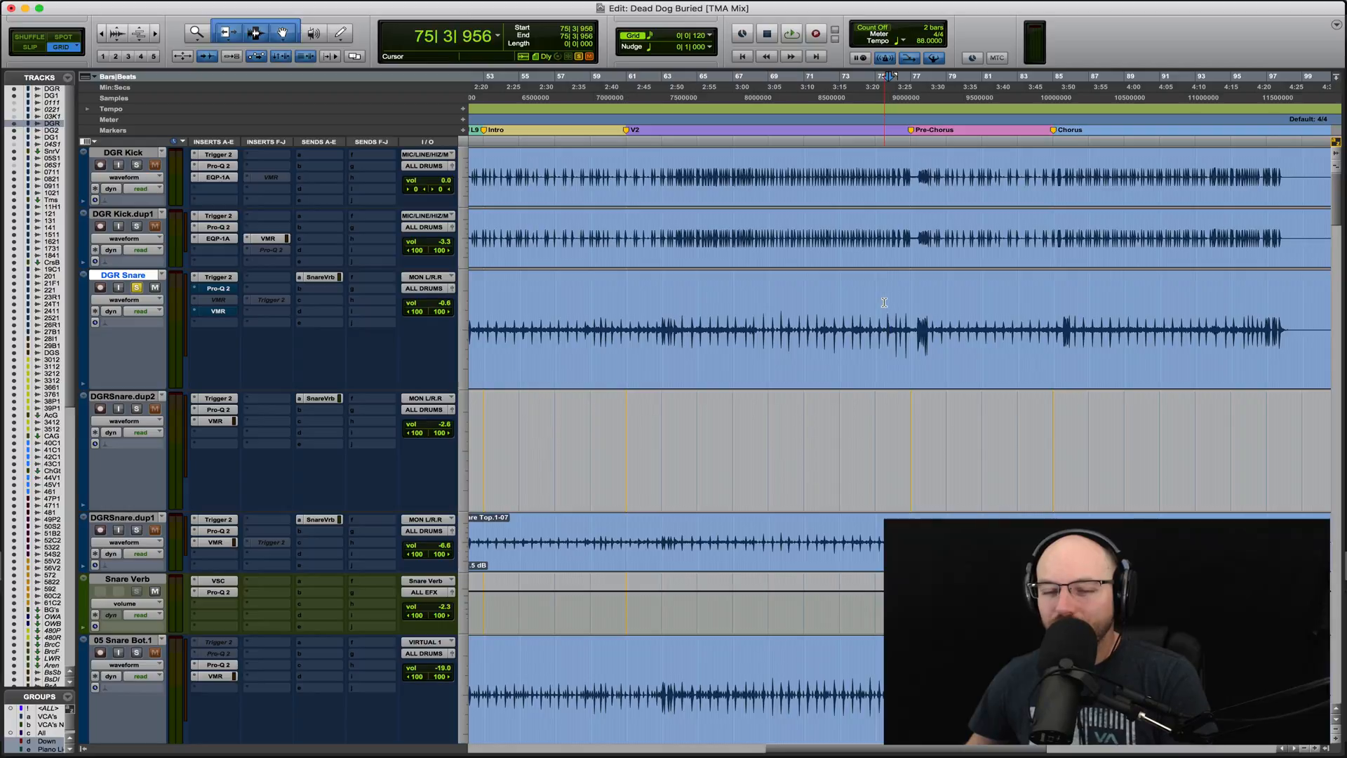
key(space)
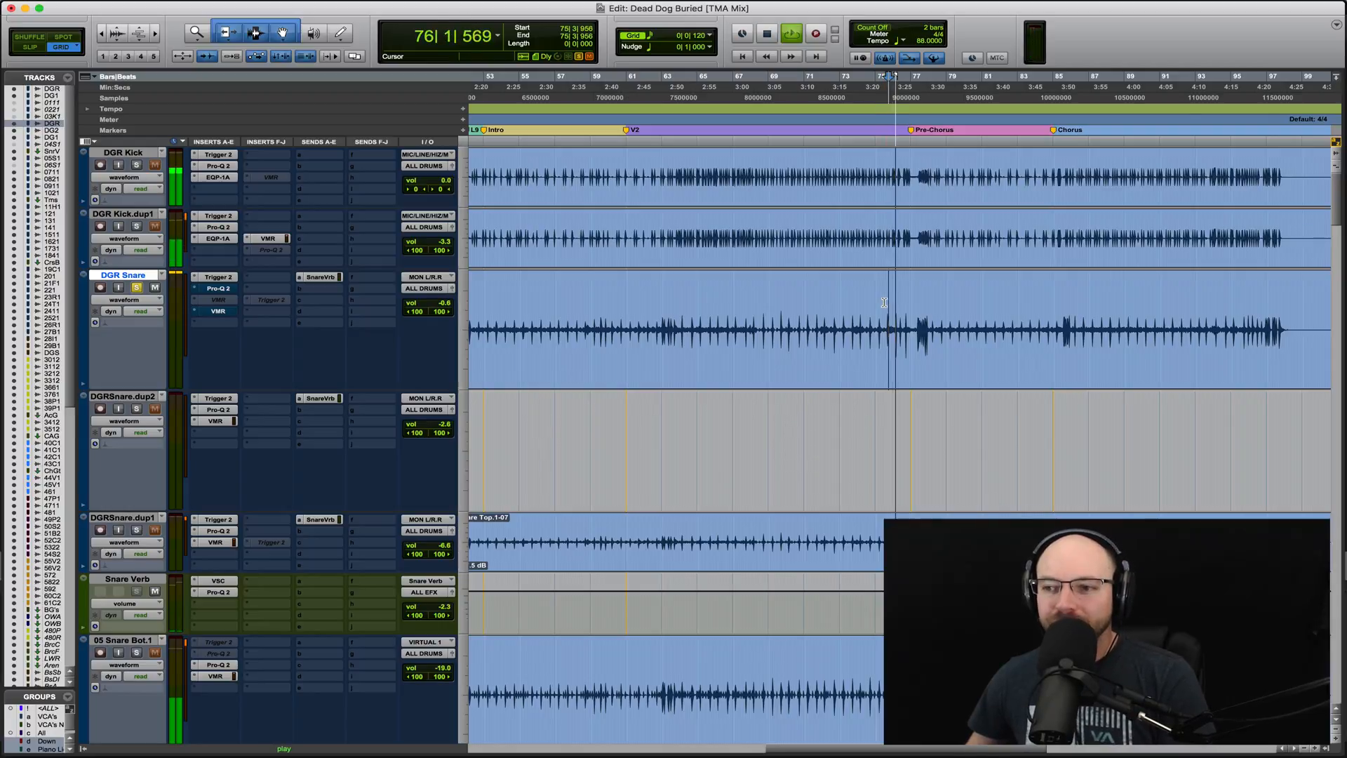
key(space)
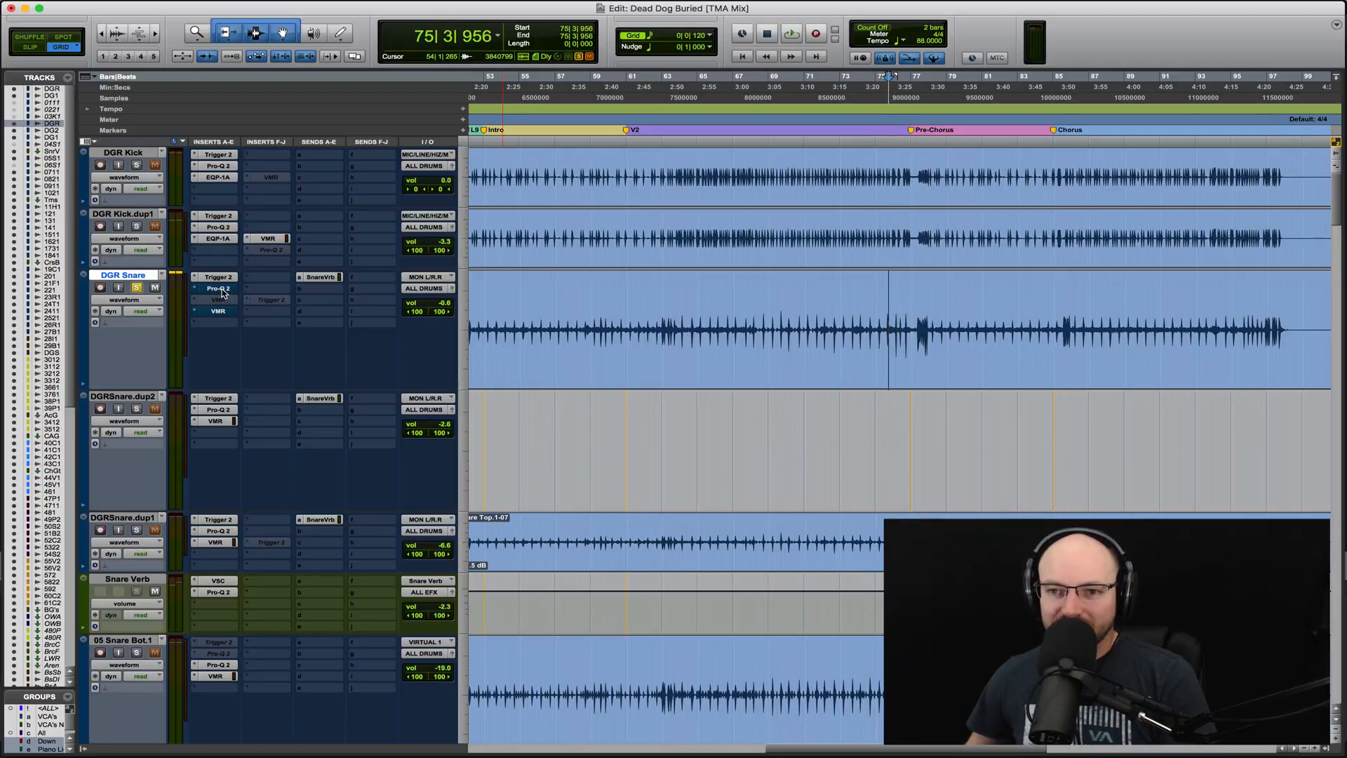
Open Pro-Q 2 on DGR Snare and examine the frequency, gain and Q of its EQ bands
click(219, 289)
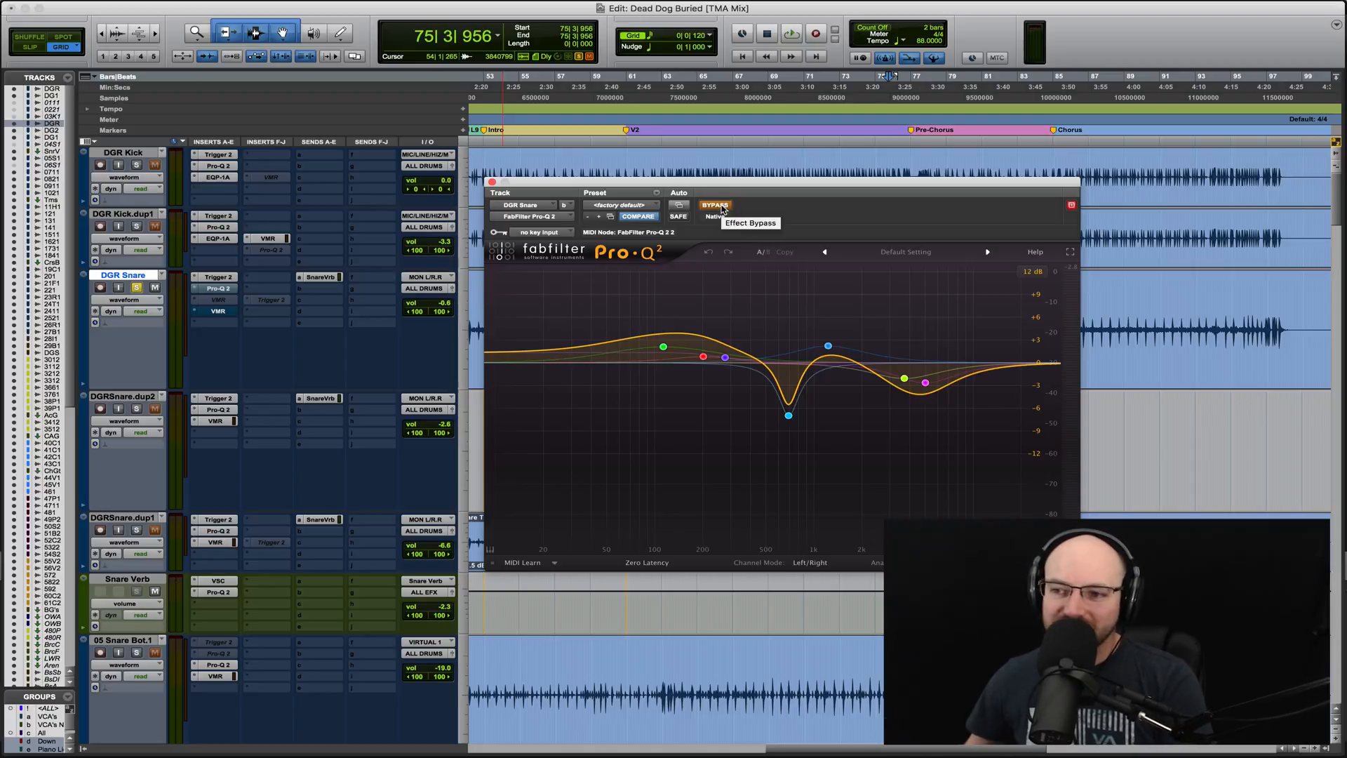
mouse_move(906, 375)
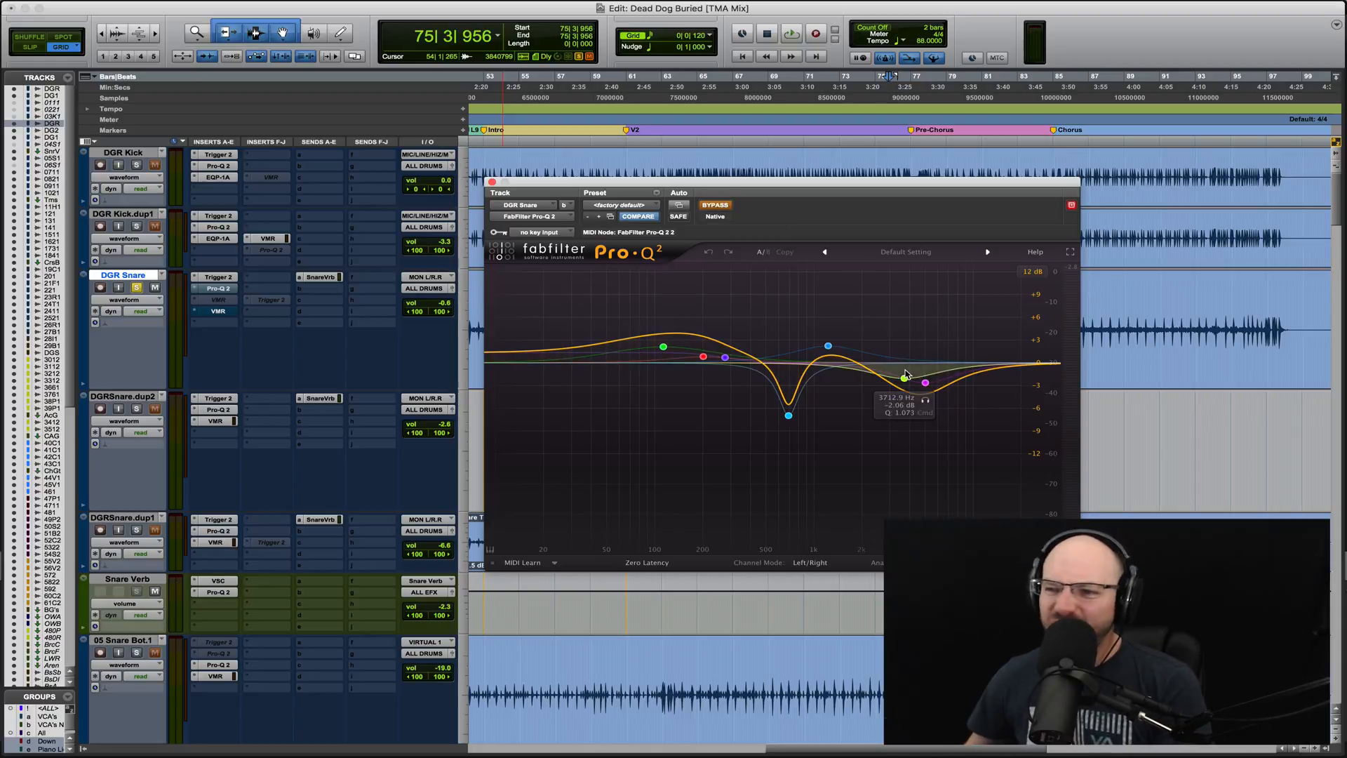
mouse_move(828, 351)
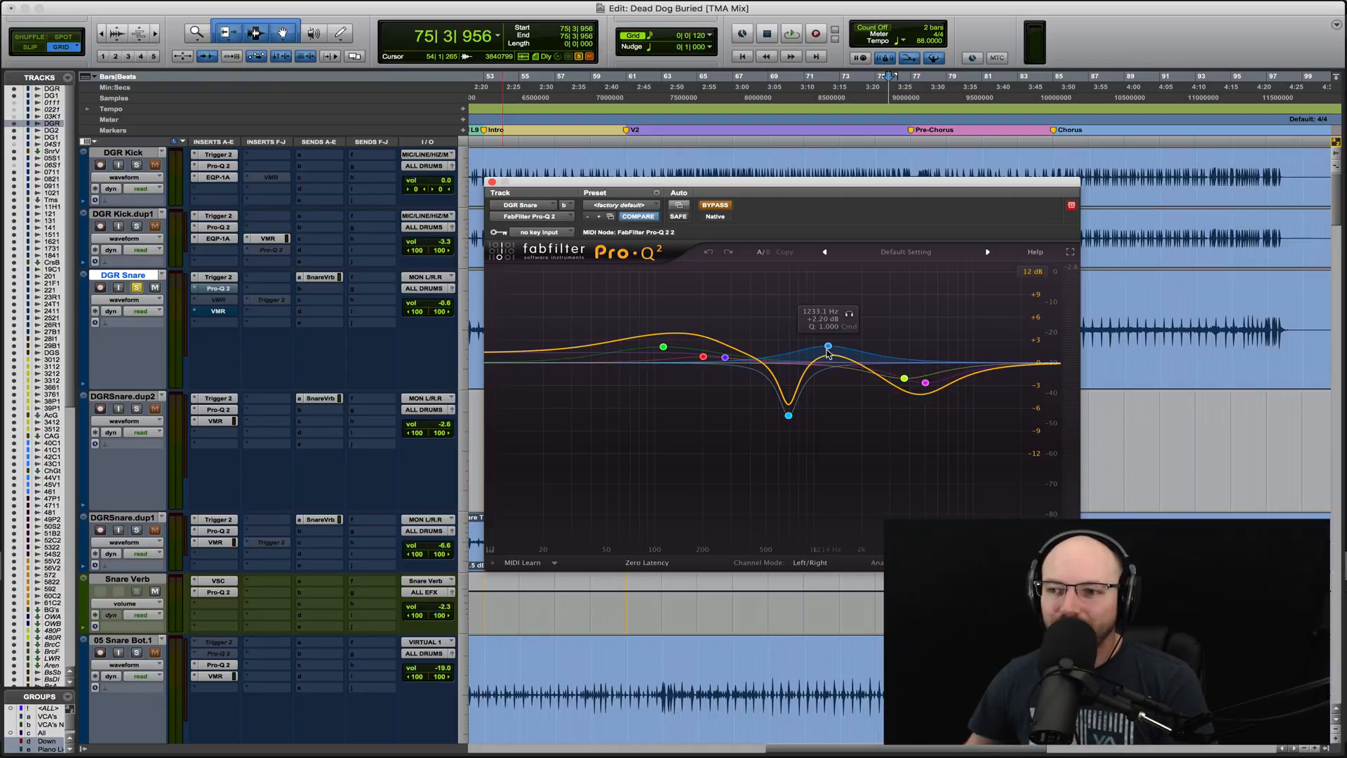
mouse_move(789, 402)
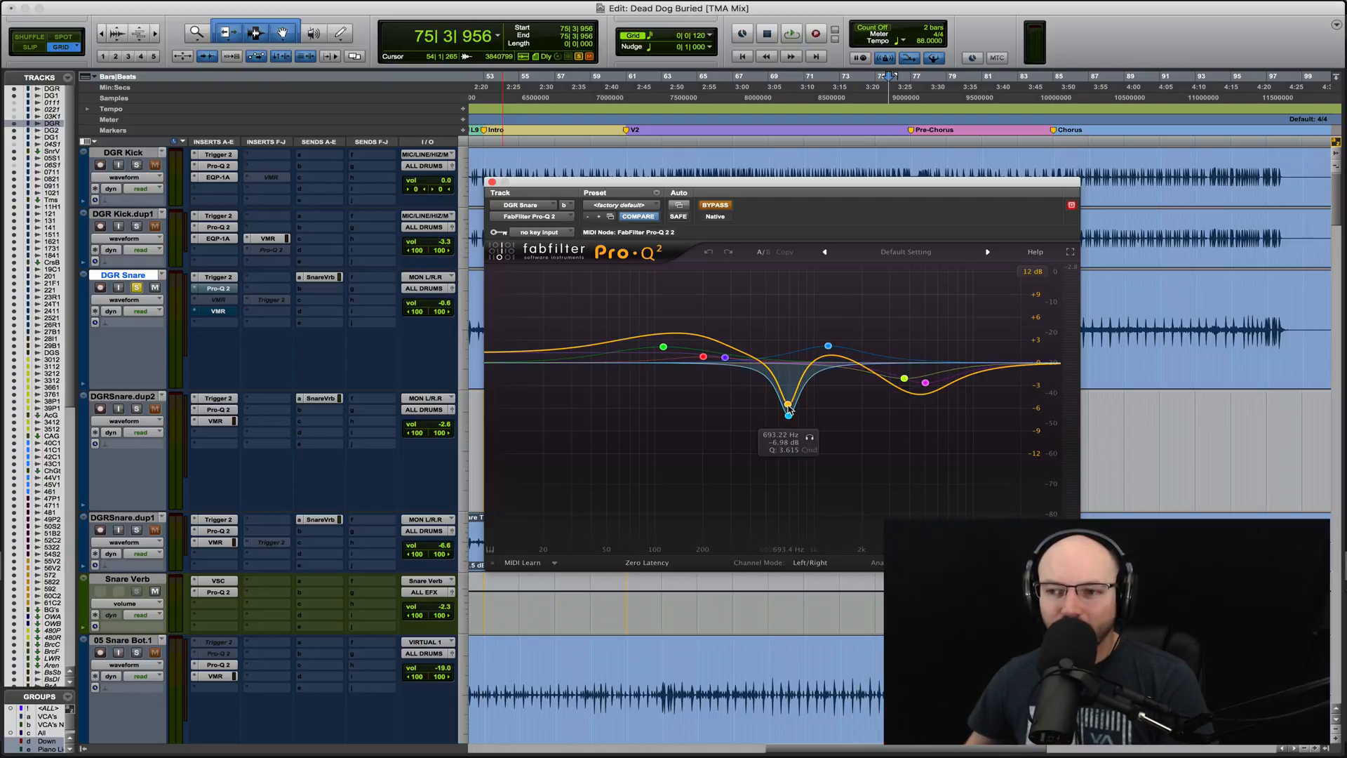
mouse_move(693, 355)
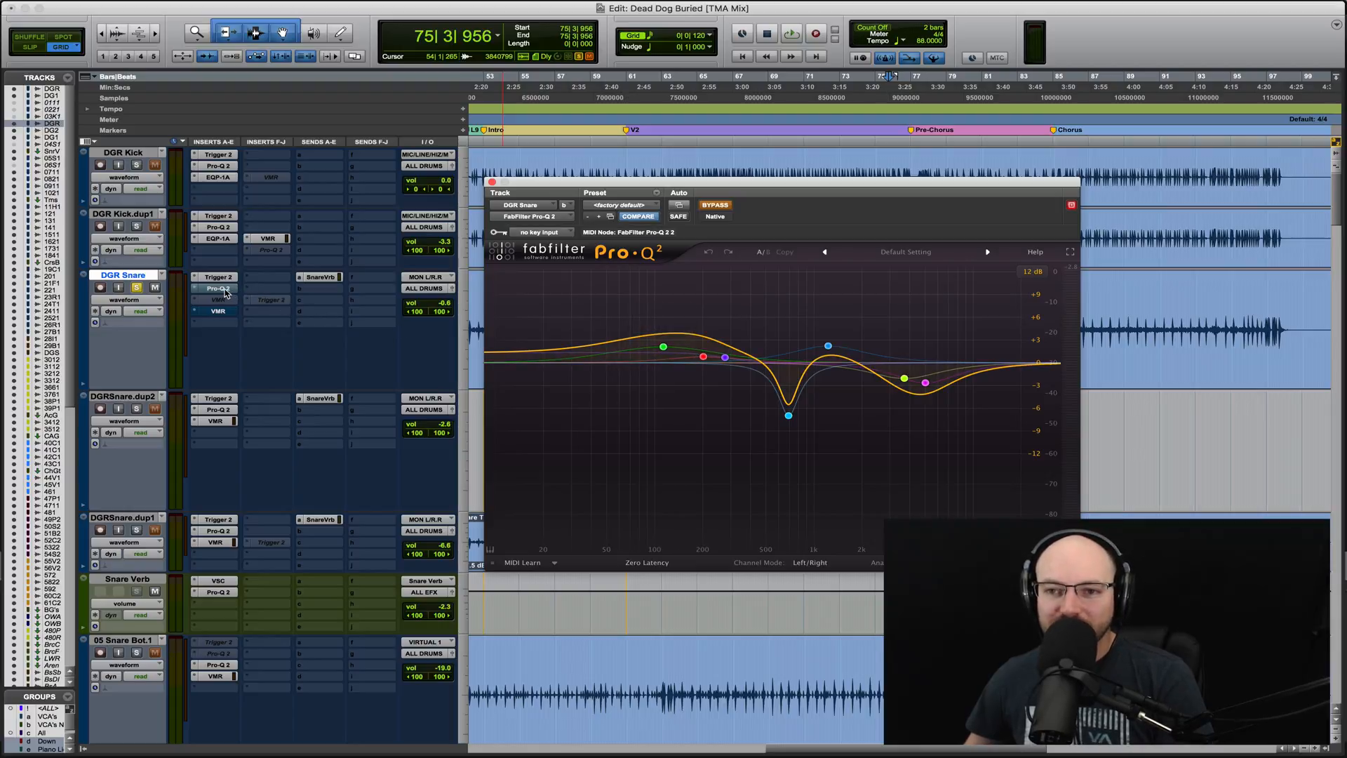
Play DGR Snare from bar 75 and switch Pro-Q 2 in during playback, leaving it active
key(space)
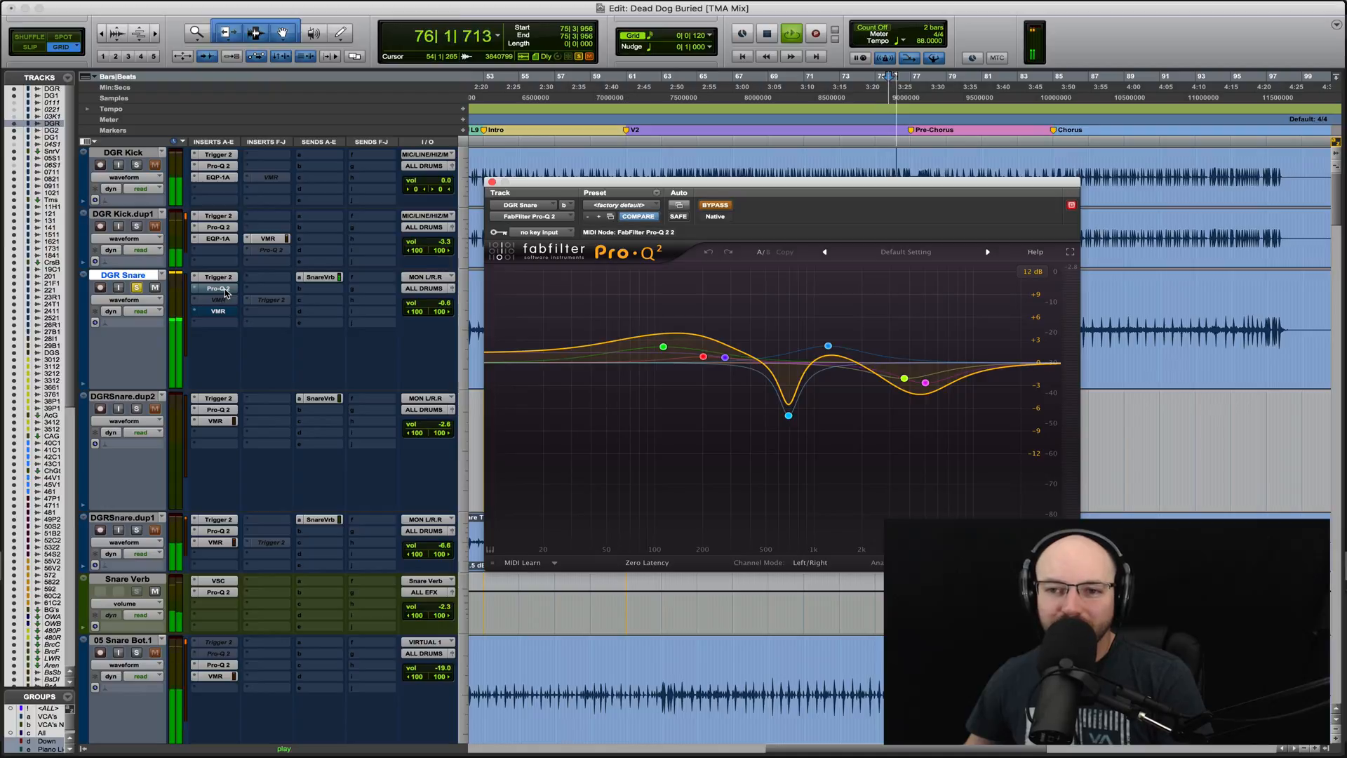
super+click(222, 290)
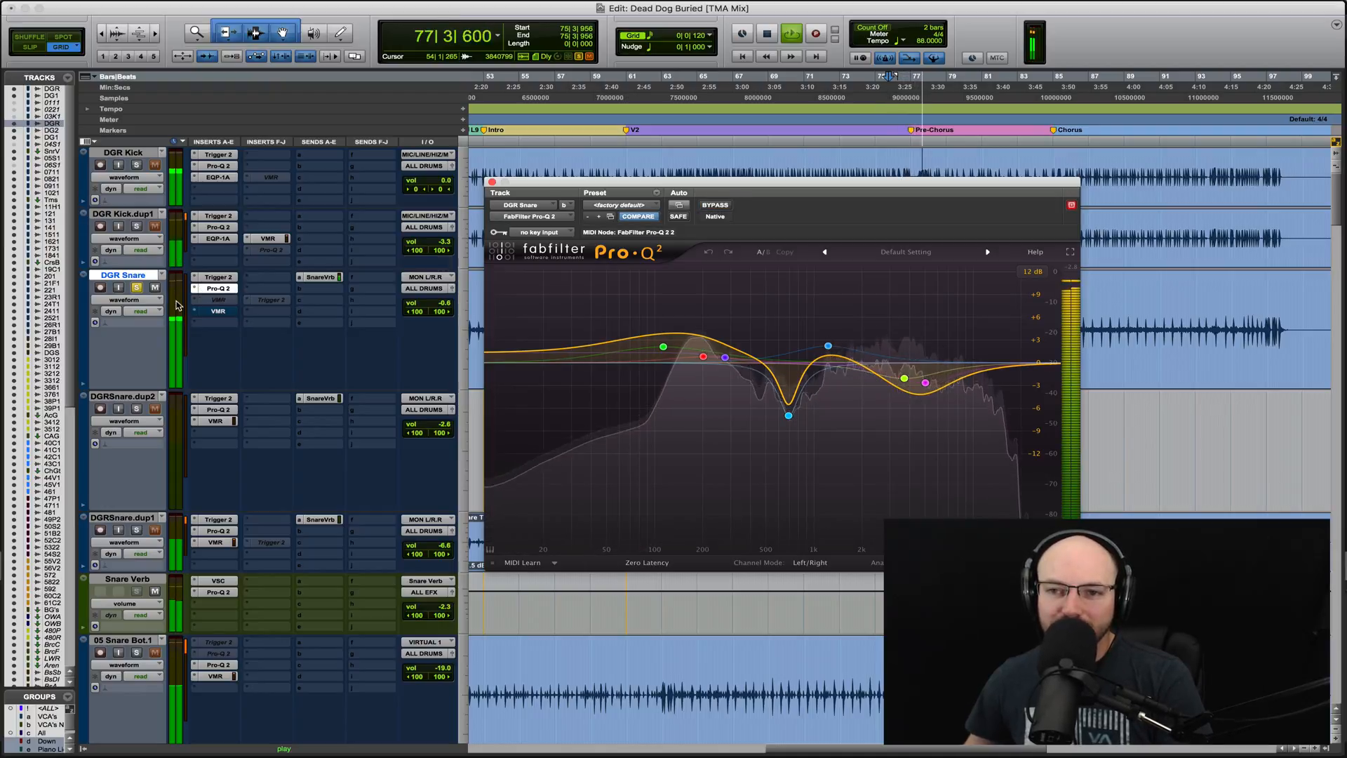
key(space)
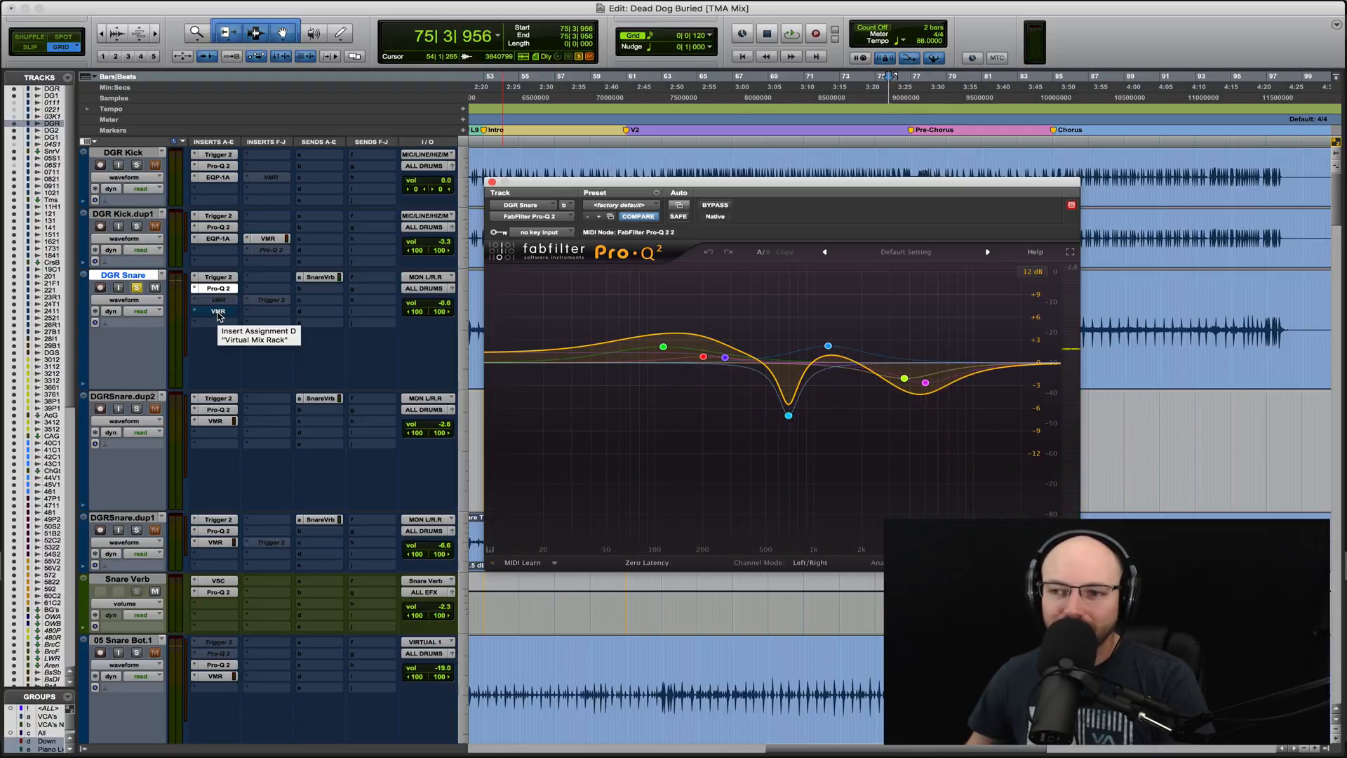
Open the U73b rack on DGR Snare and play the soloed snare from bar 75, switching the compressor in and back to bypass
click(219, 312)
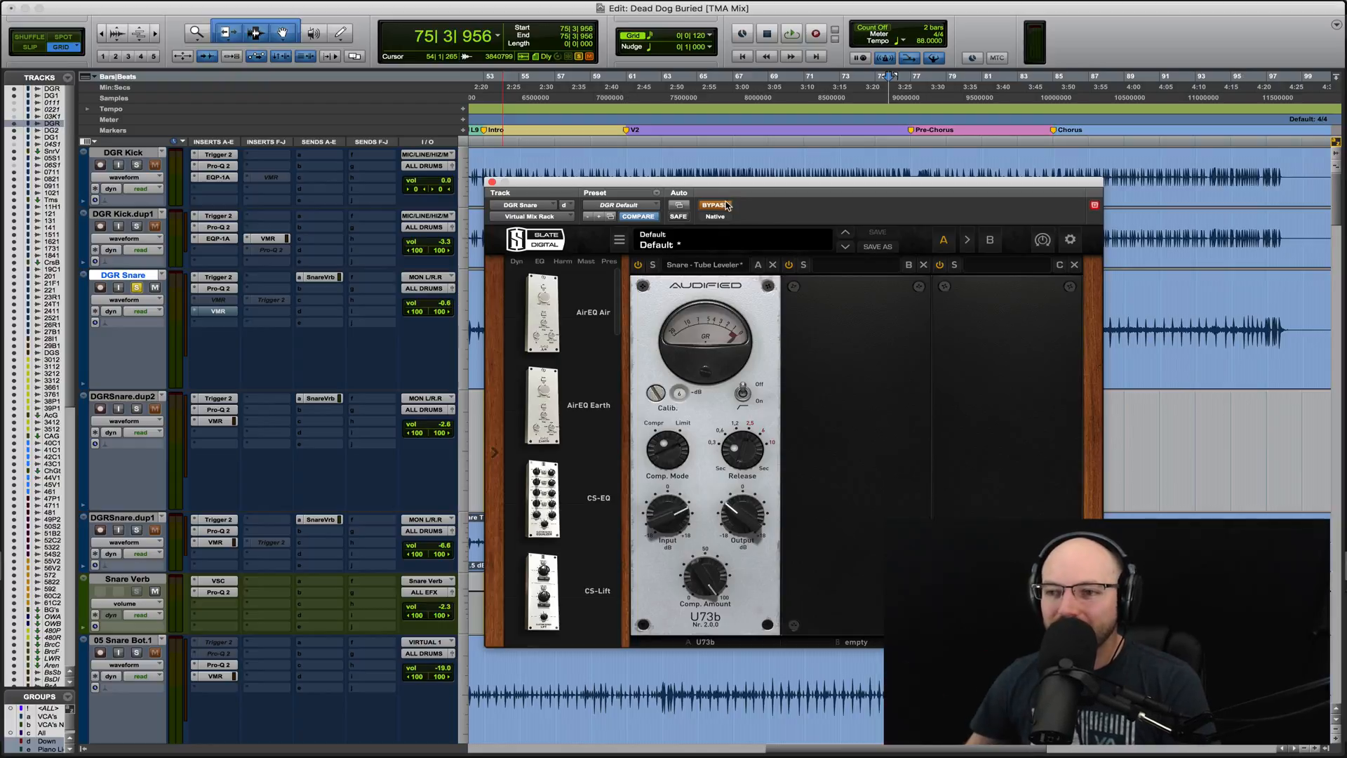
key(space)
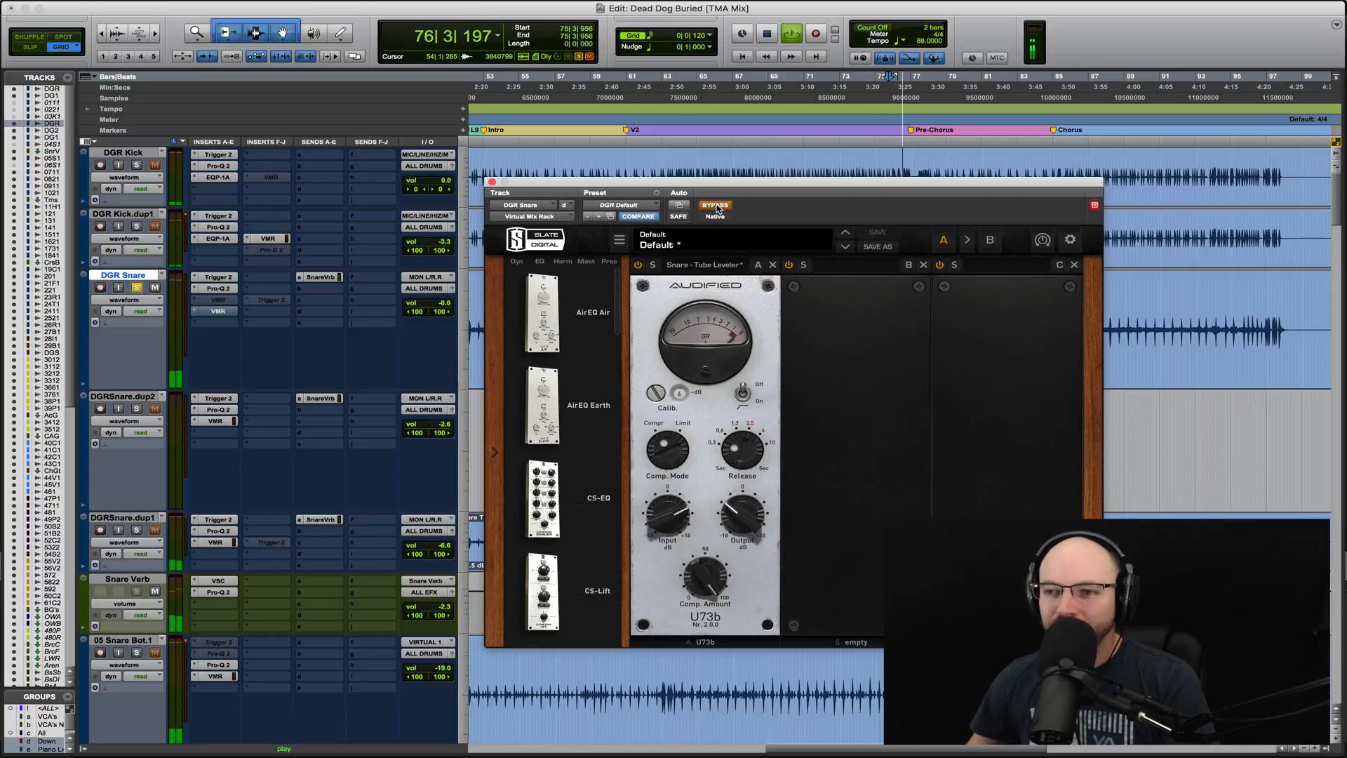
click(716, 206)
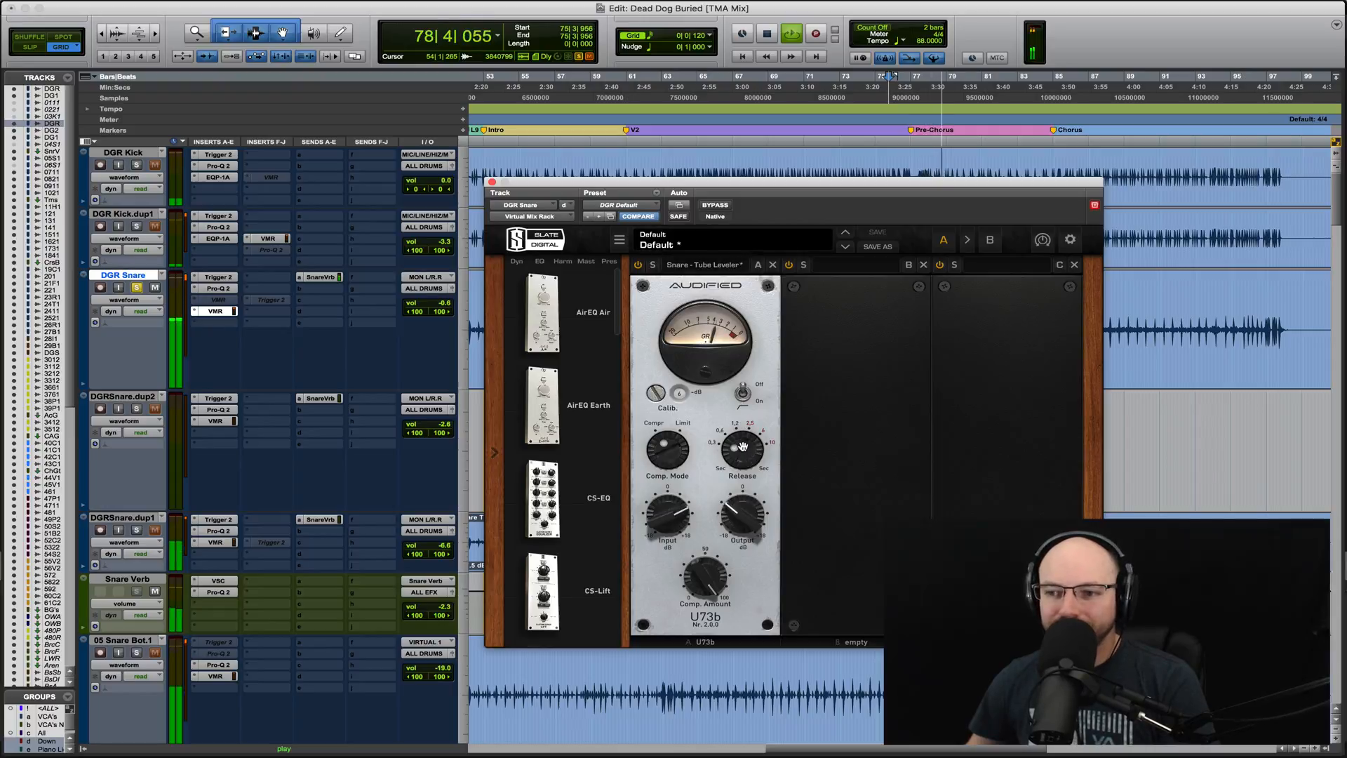
drag(742, 447, 748, 442)
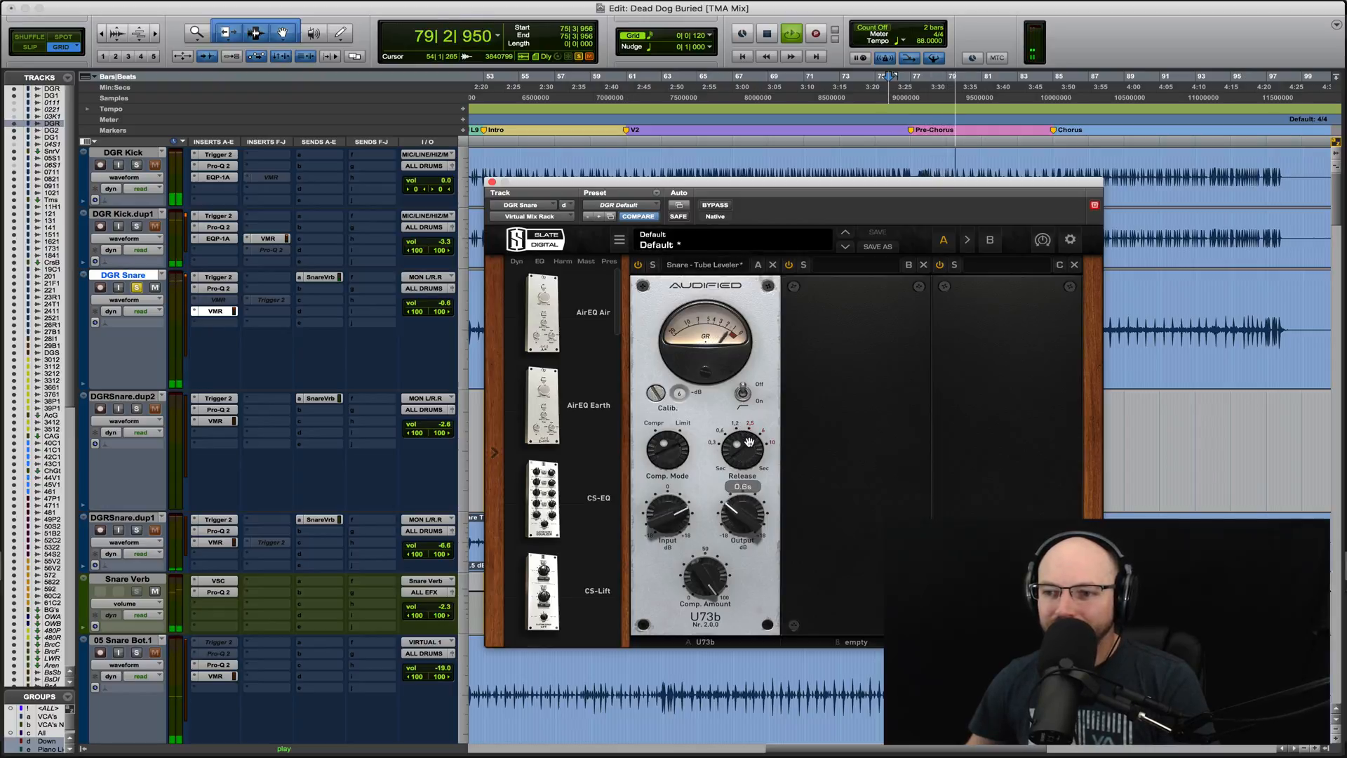
drag(749, 442, 756, 453)
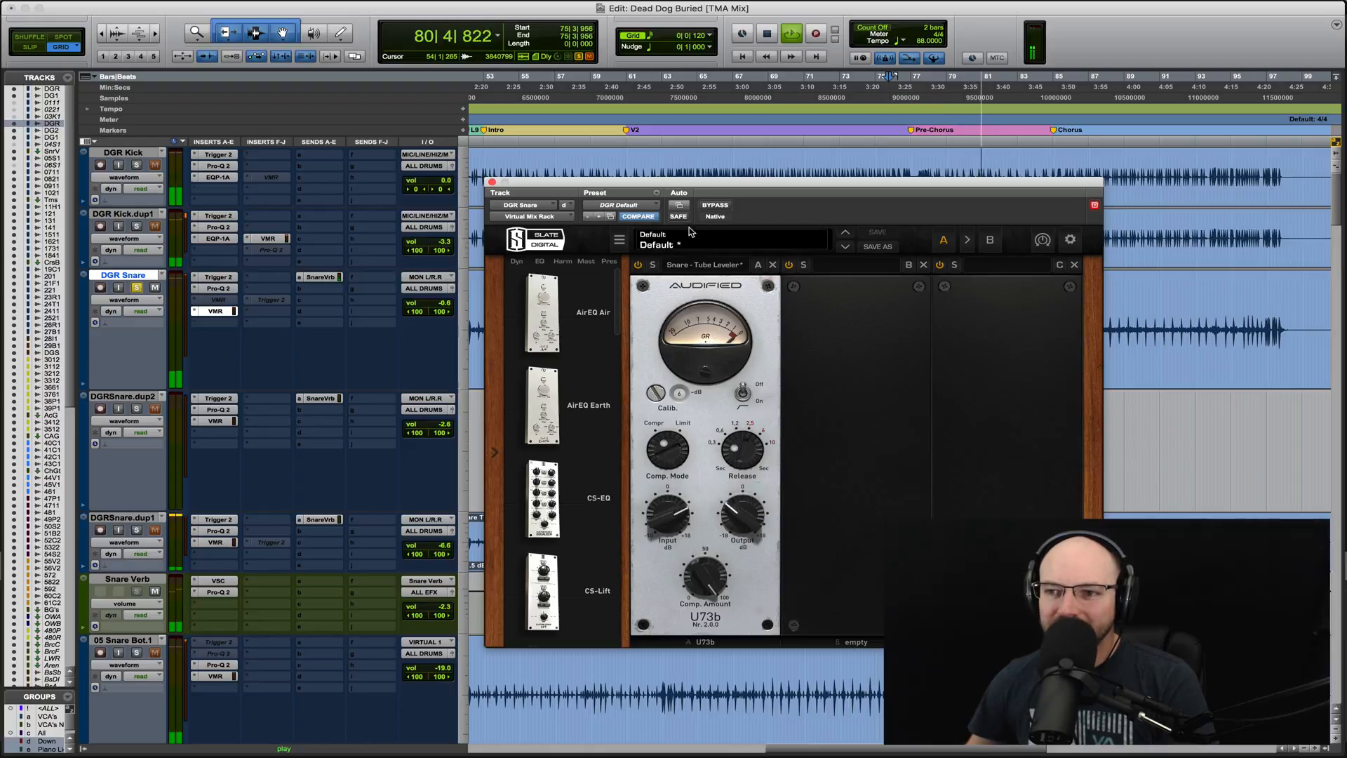
click(717, 206)
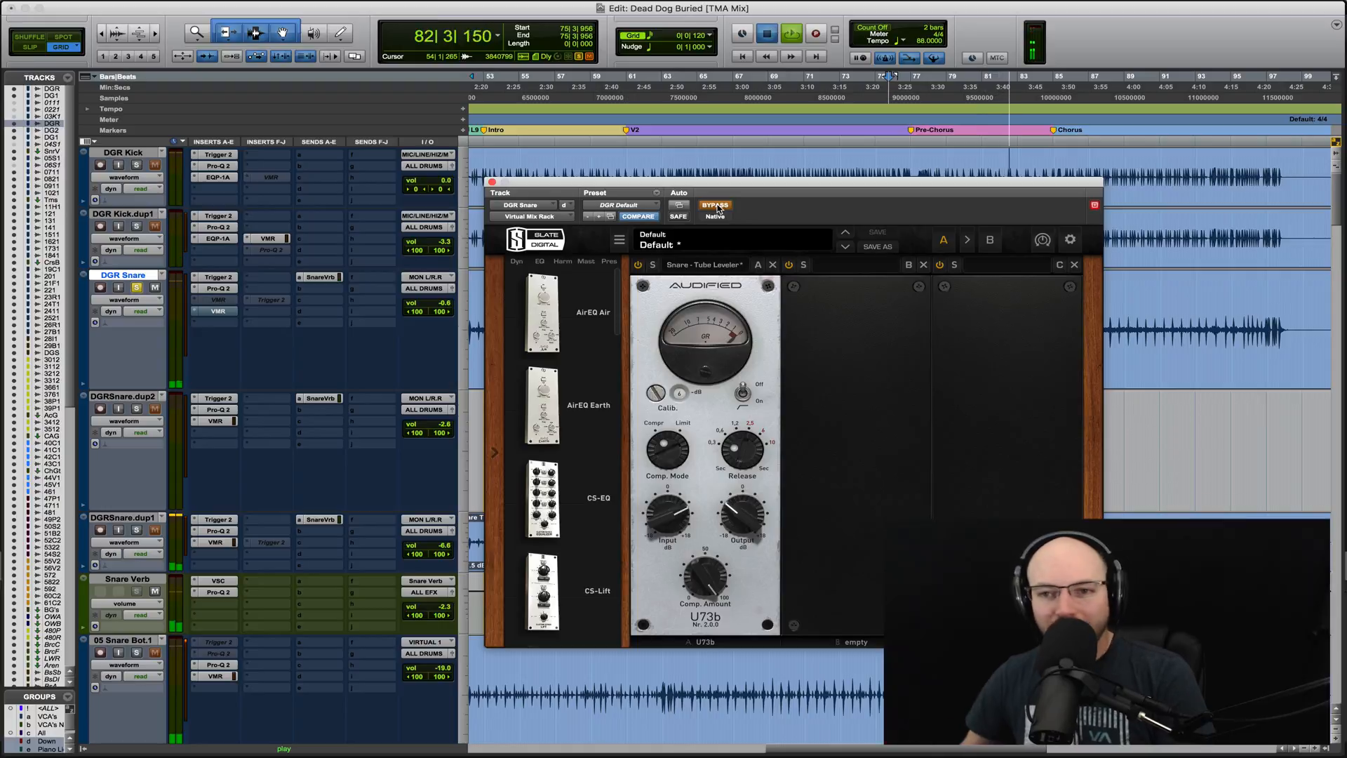
key(space)
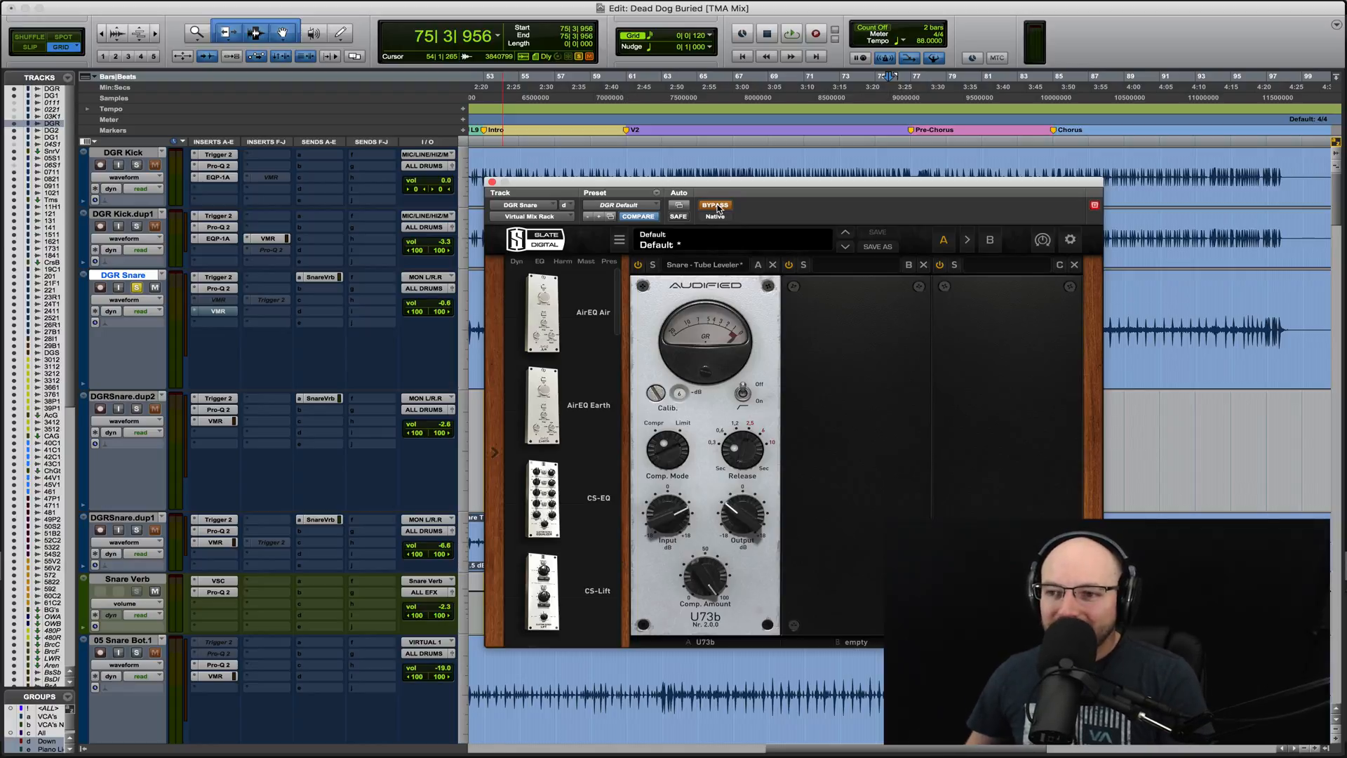
Unsolo DGR Snare and solo all the drum tracks from DGR Kick through 27 Boomer FX
click(132, 155)
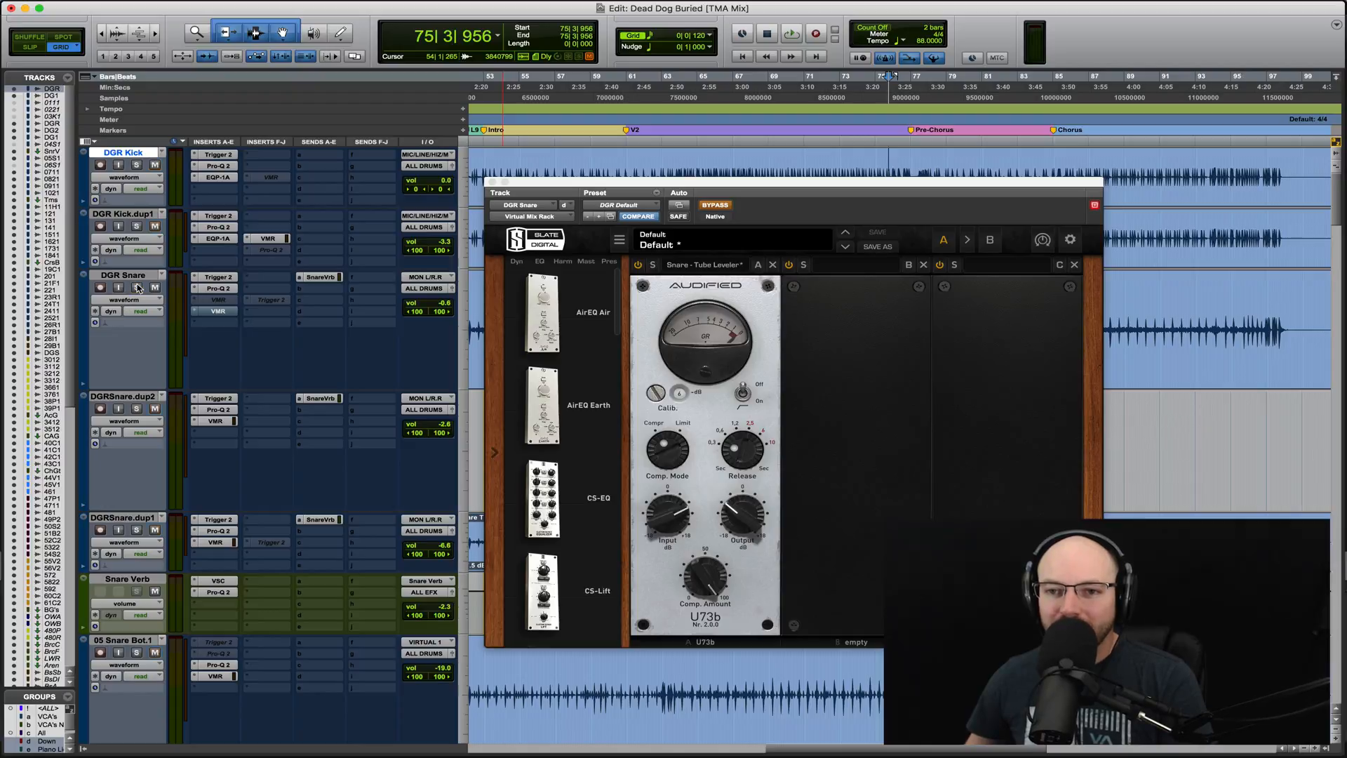
scroll(139, 288, down, 10)
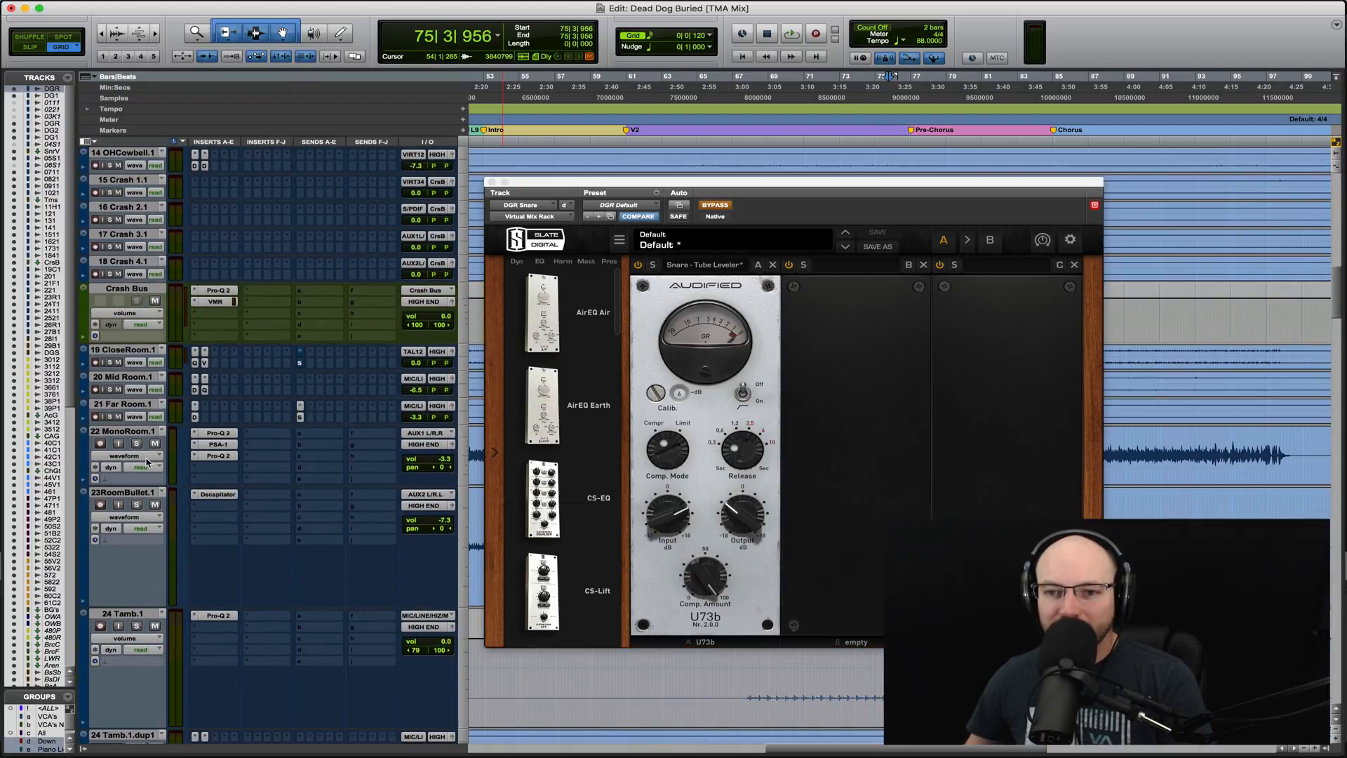
scroll(145, 462, down, 5)
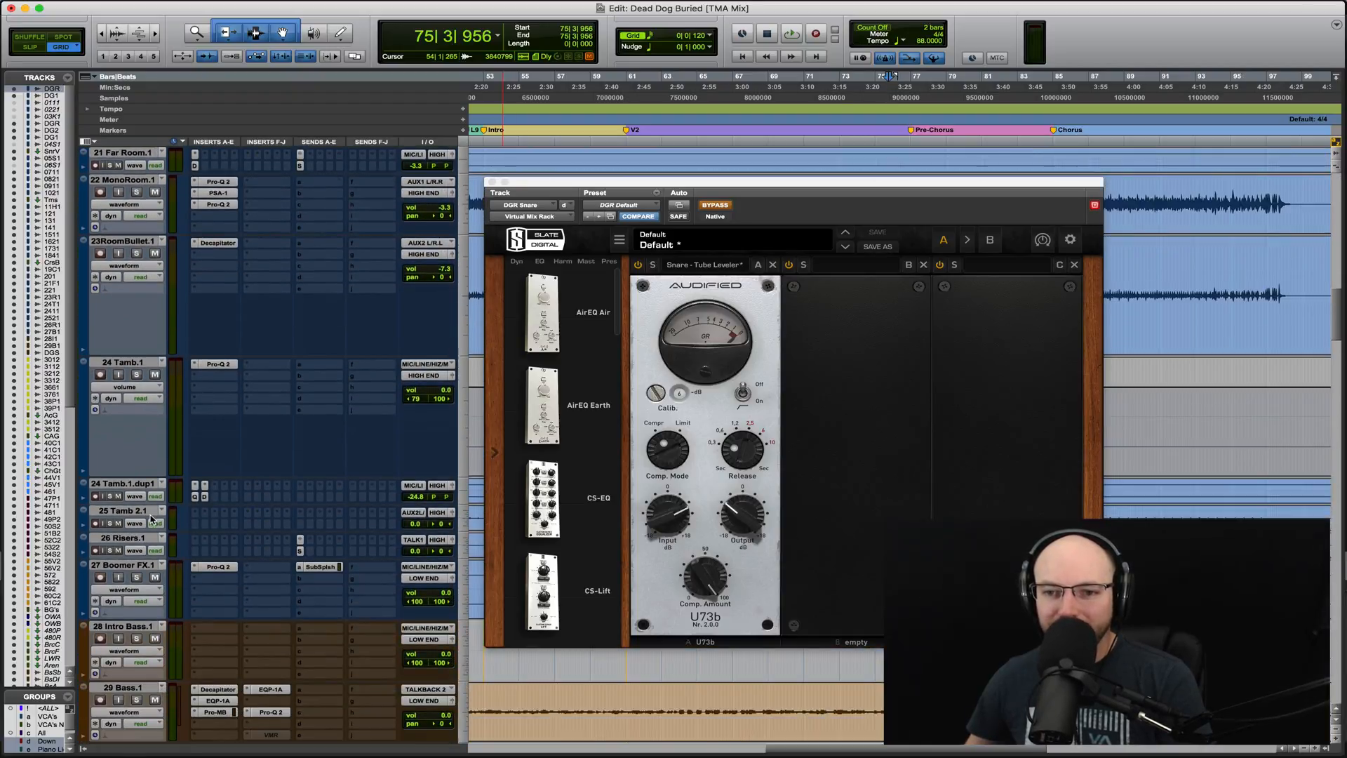
scroll(243, 495, up, 15)
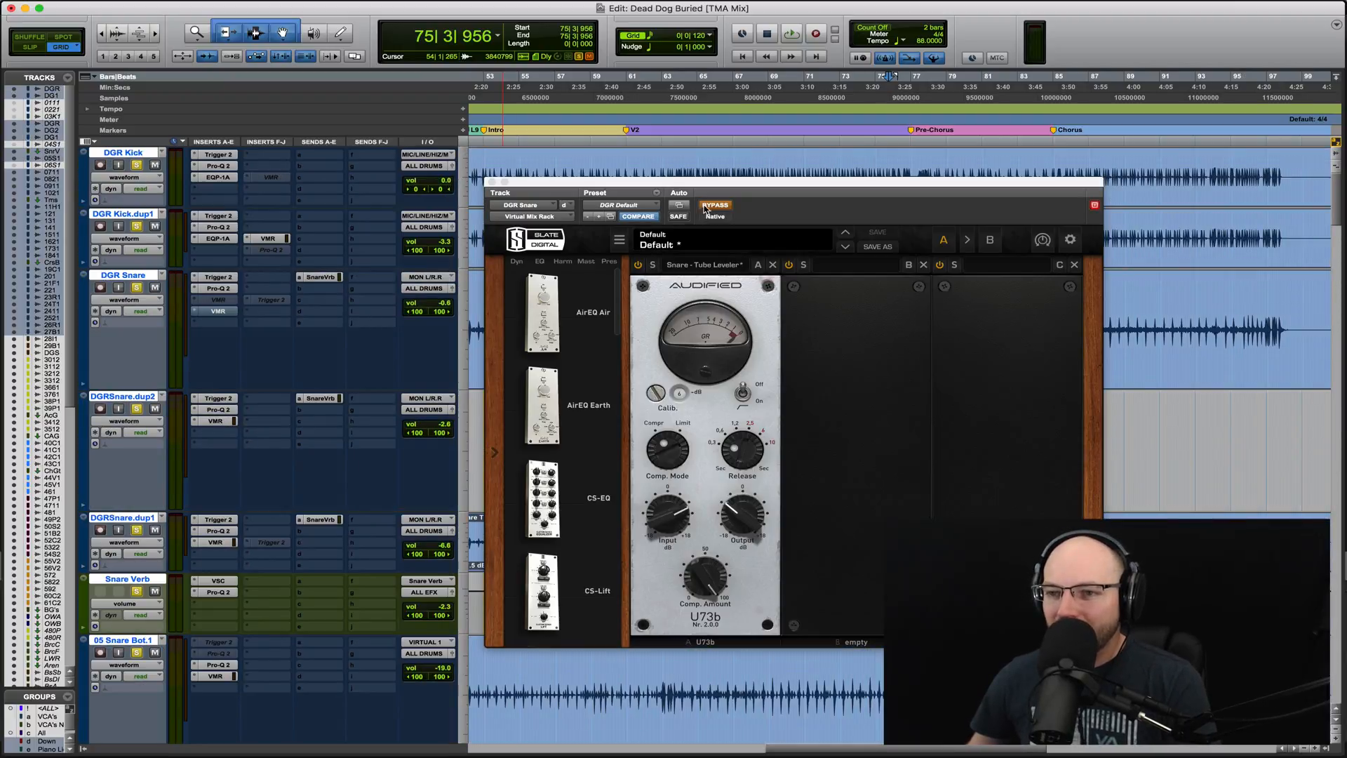
Play the soloed drums from bar 75 and compare them with the U73b on DGR Snare bypassed and active
key(space)
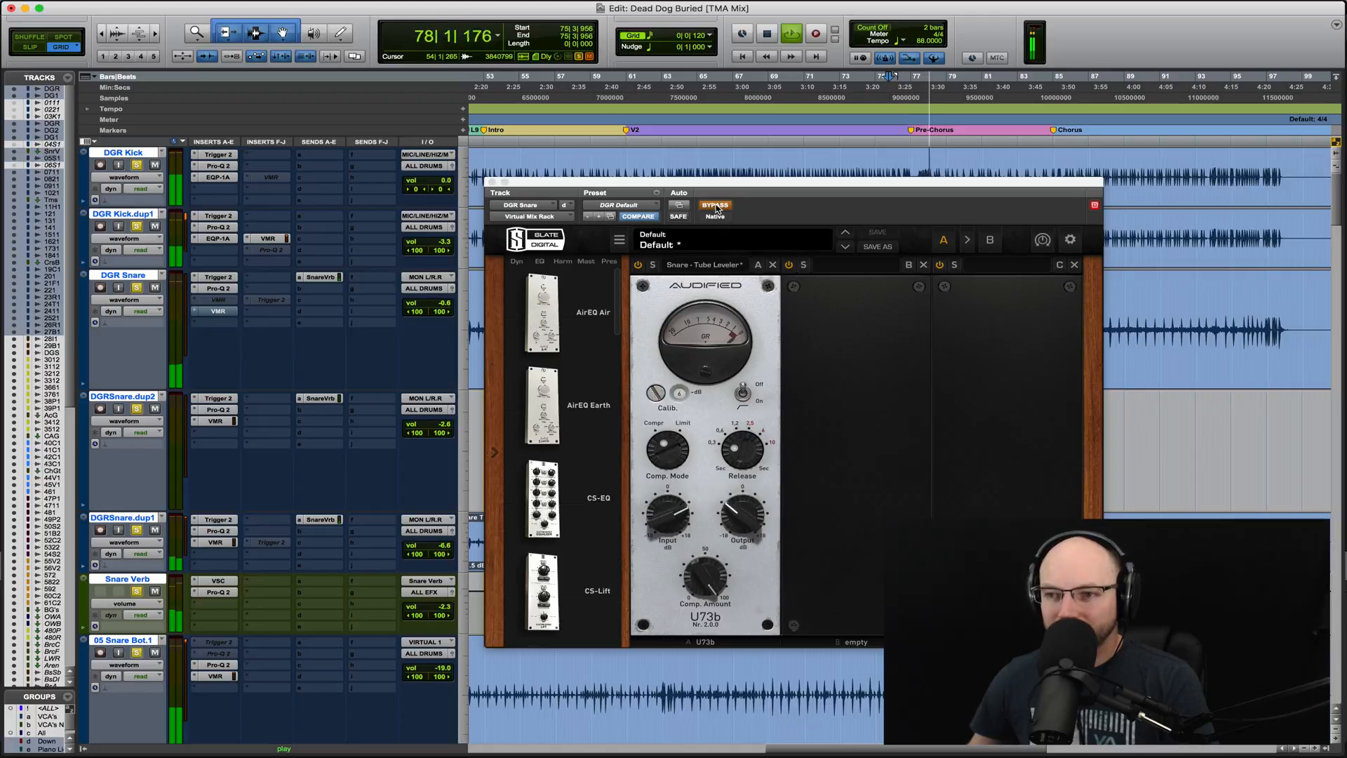
key(space)
click(716, 206)
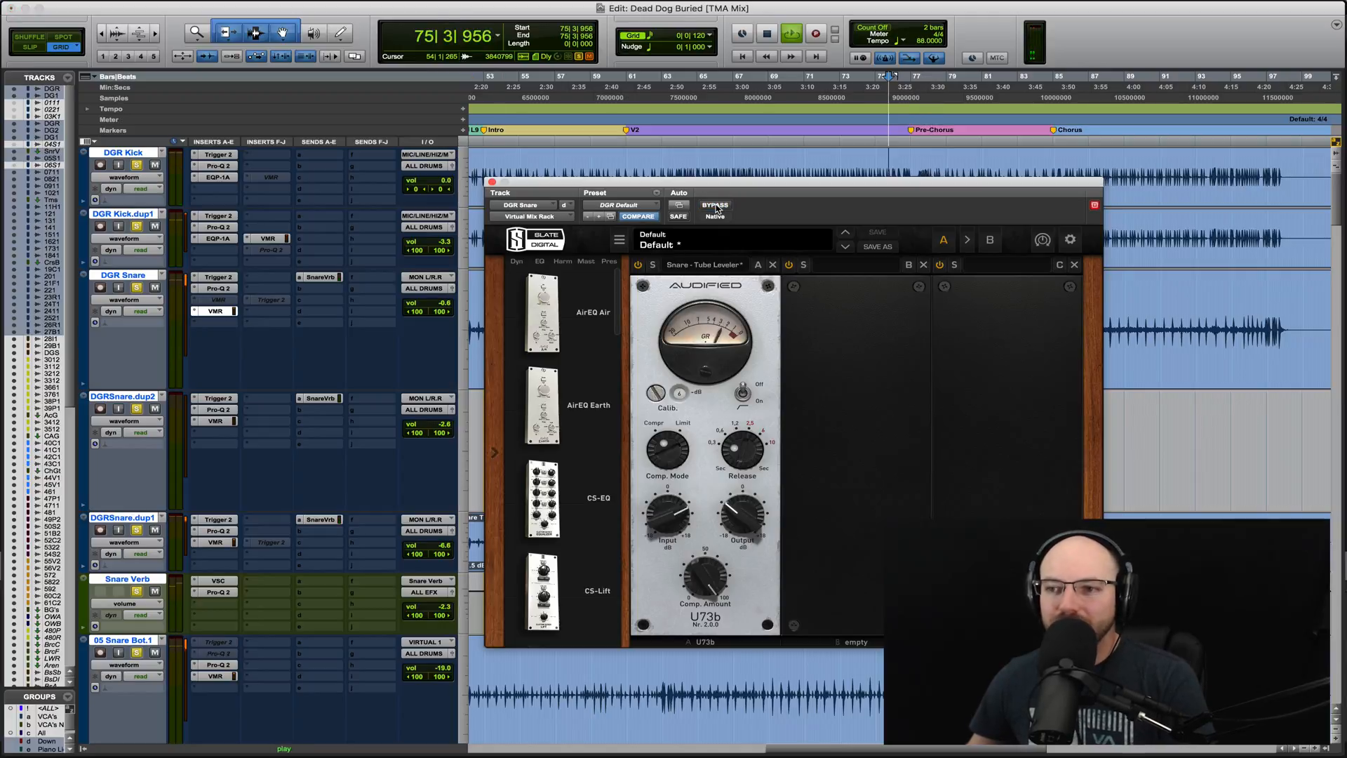
key(space)
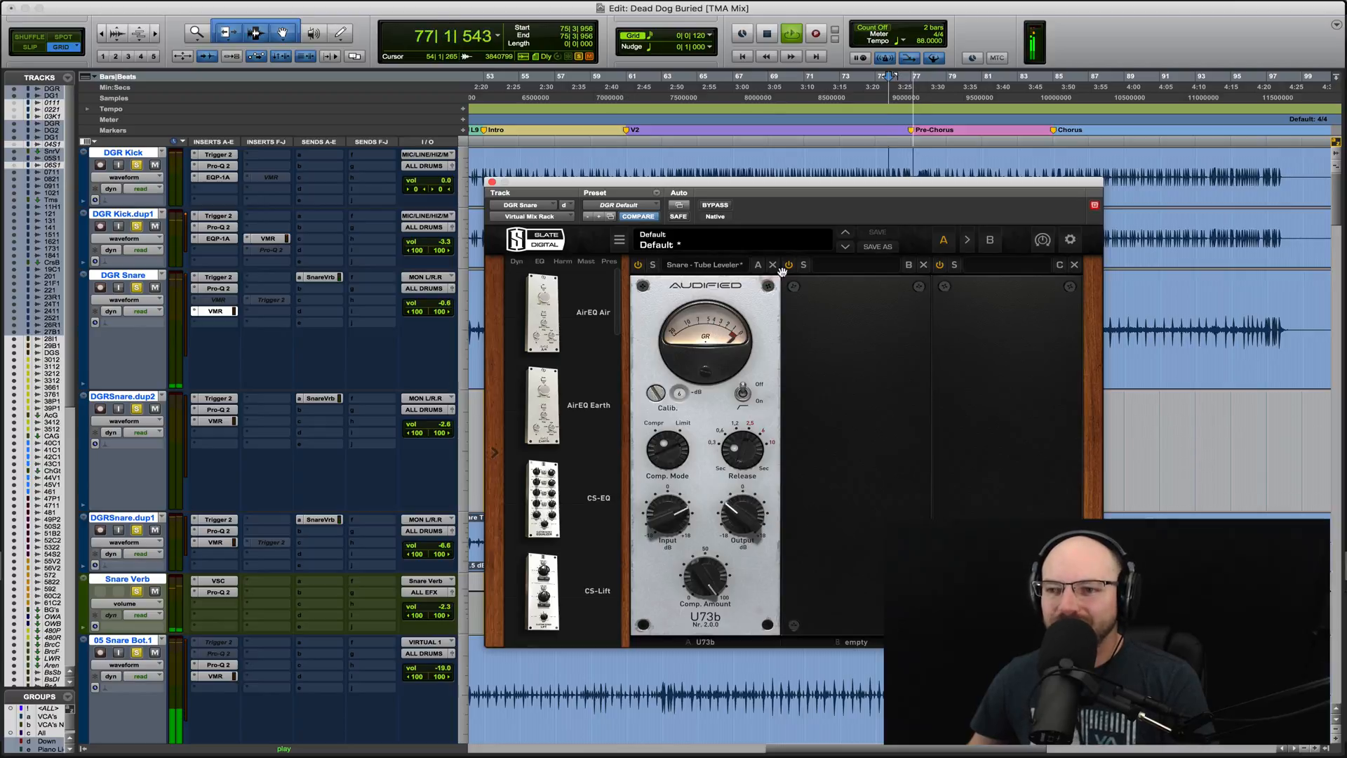
click(716, 206)
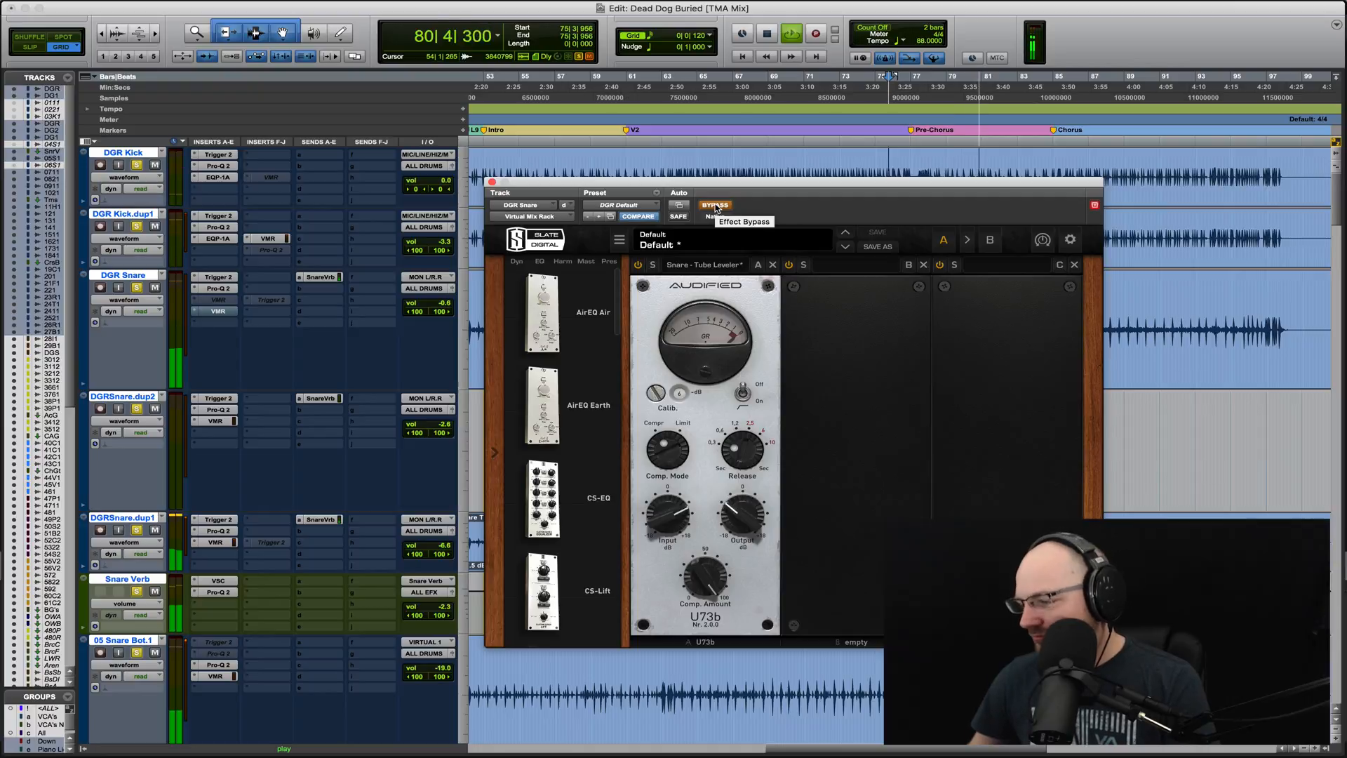
click(717, 206)
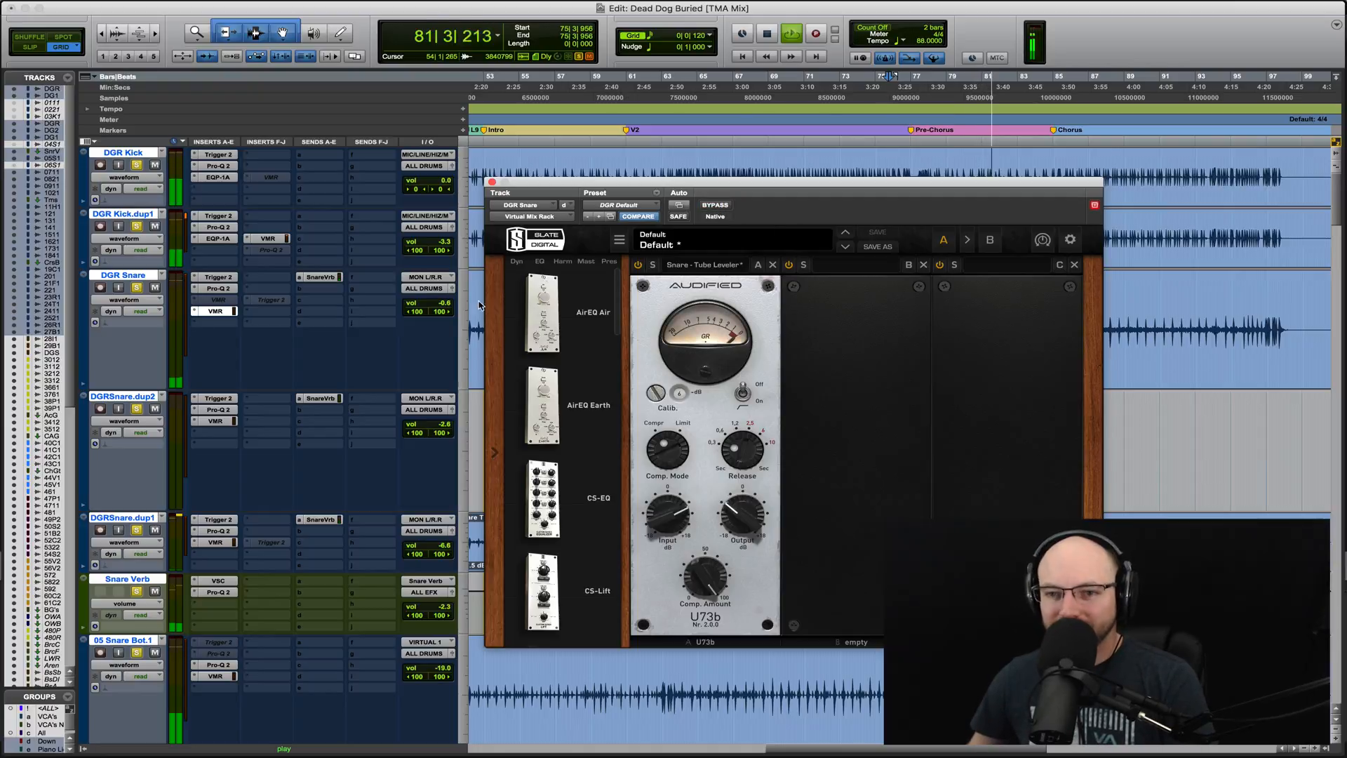
key(space)
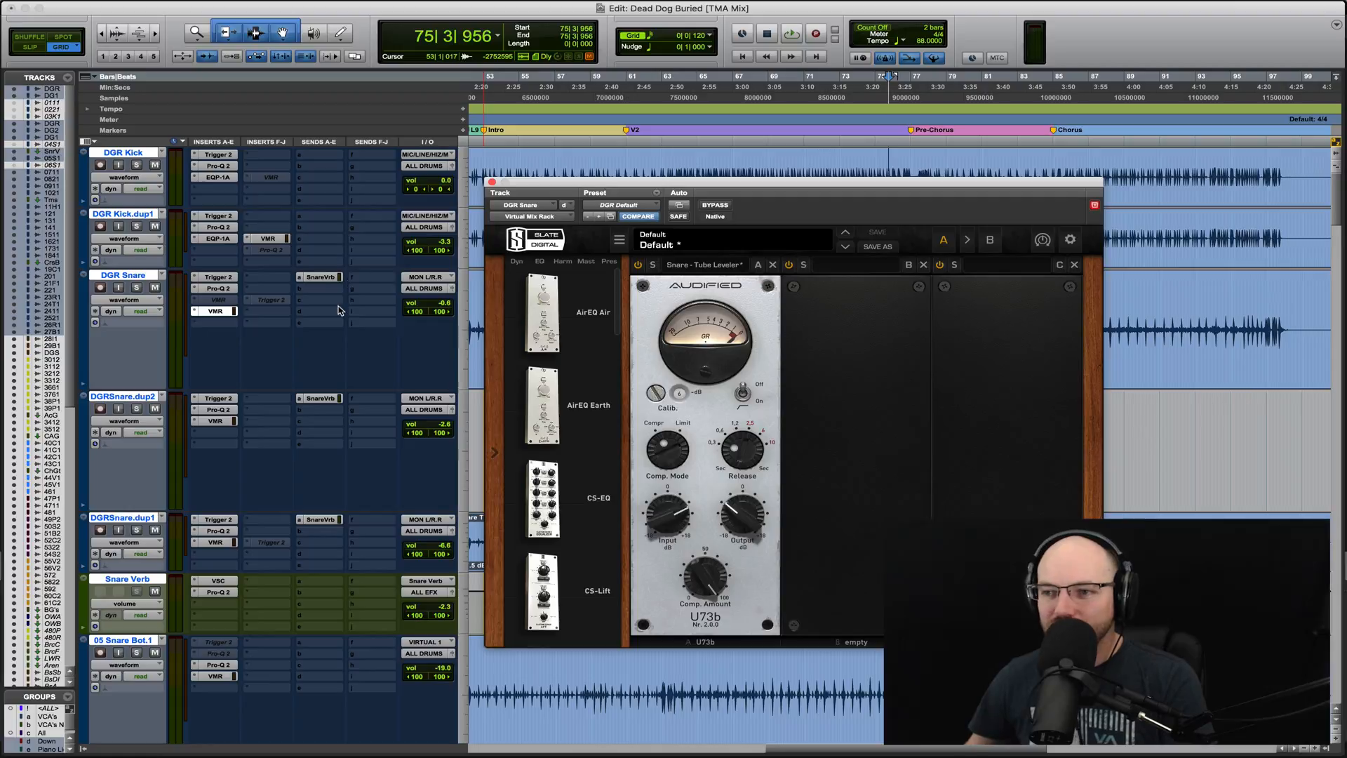
Clear the drum solos and play the full mix from bar 75 with DGR Snare's U73b bypassed, reactivating it during playback
super+click(218, 312)
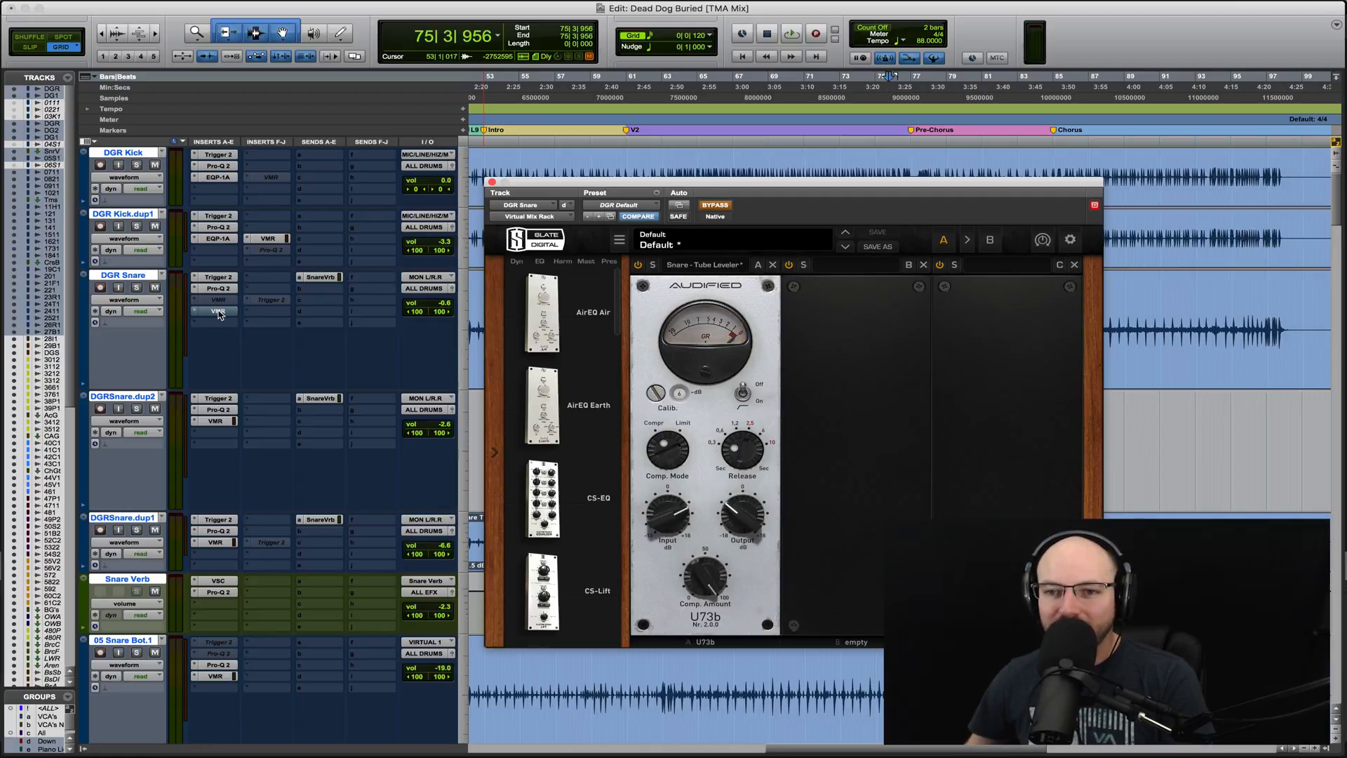
key(space)
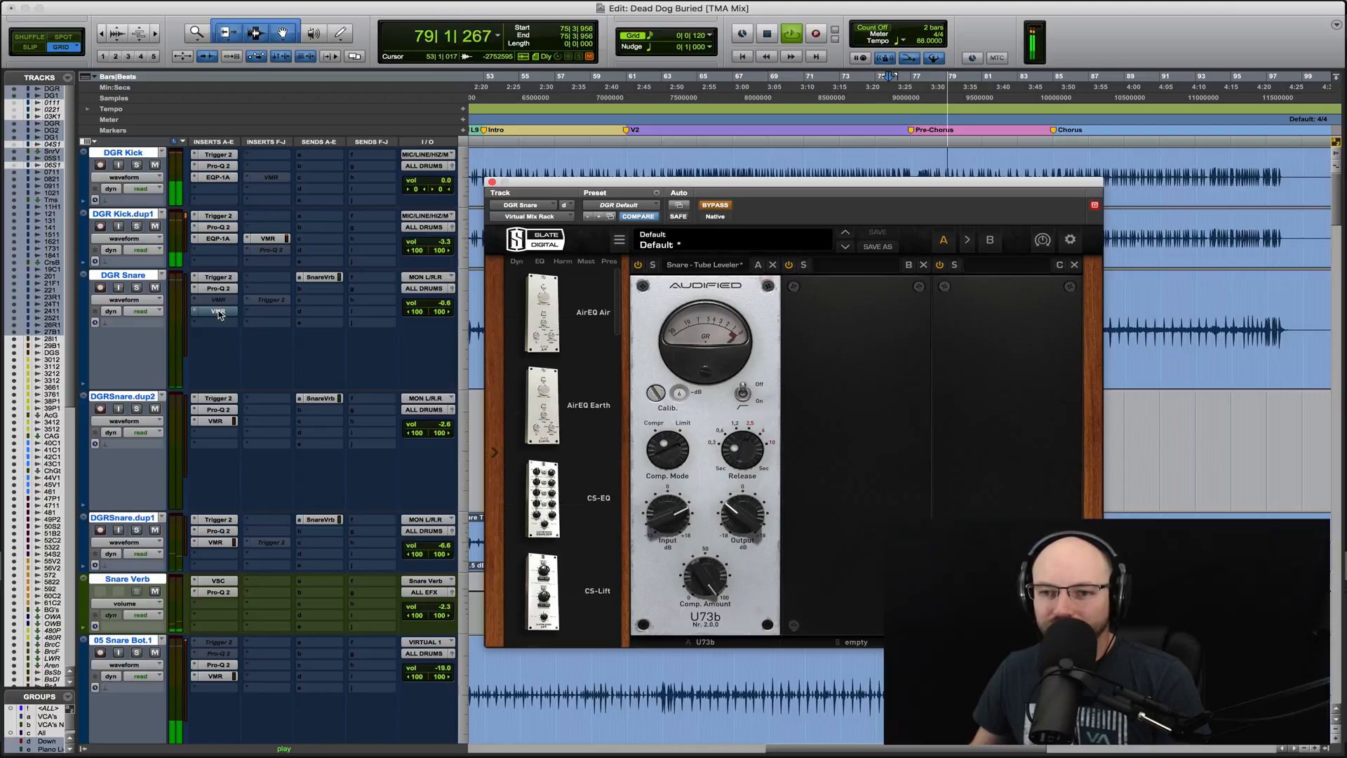
super+click(219, 311)
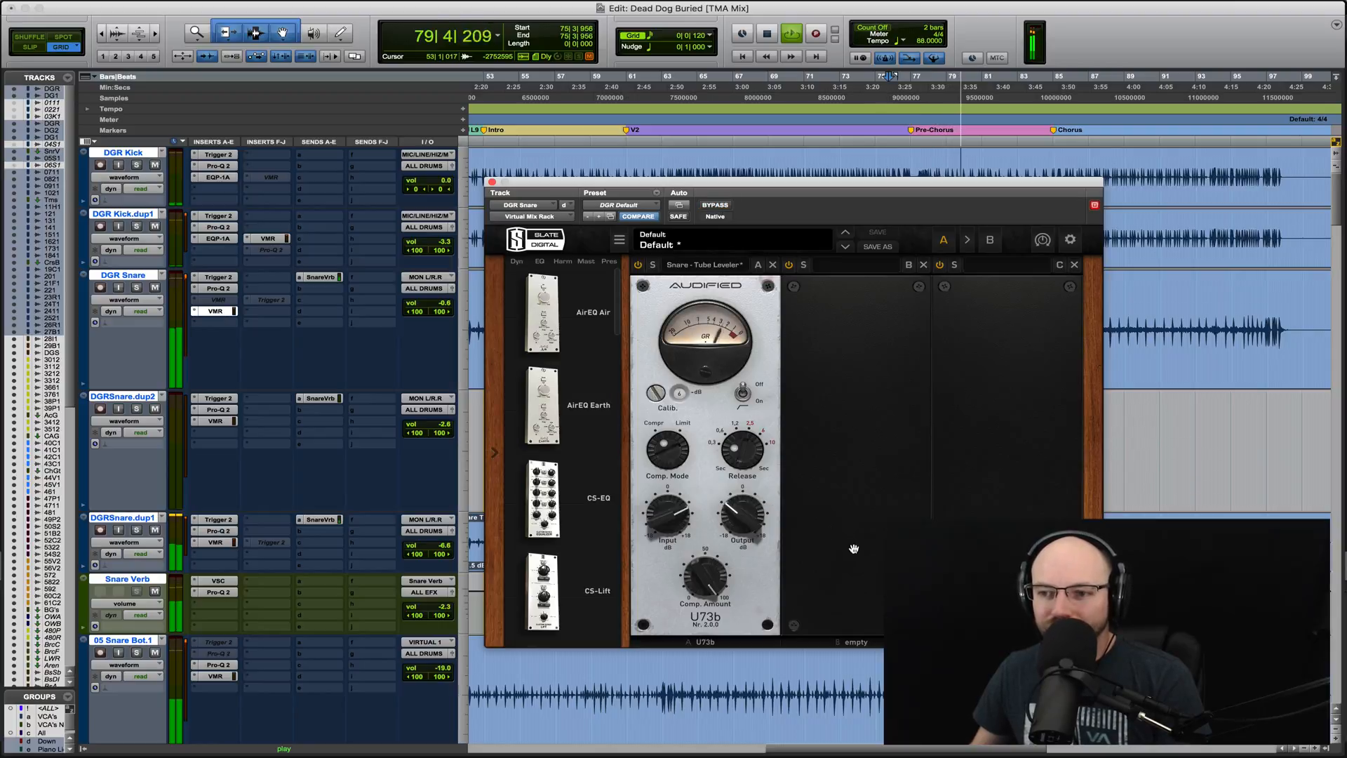
Toggle the snare's U73b bypass once more during full-mix playback, leave it active, stop playback and close the rack window
mouse_move(749, 513)
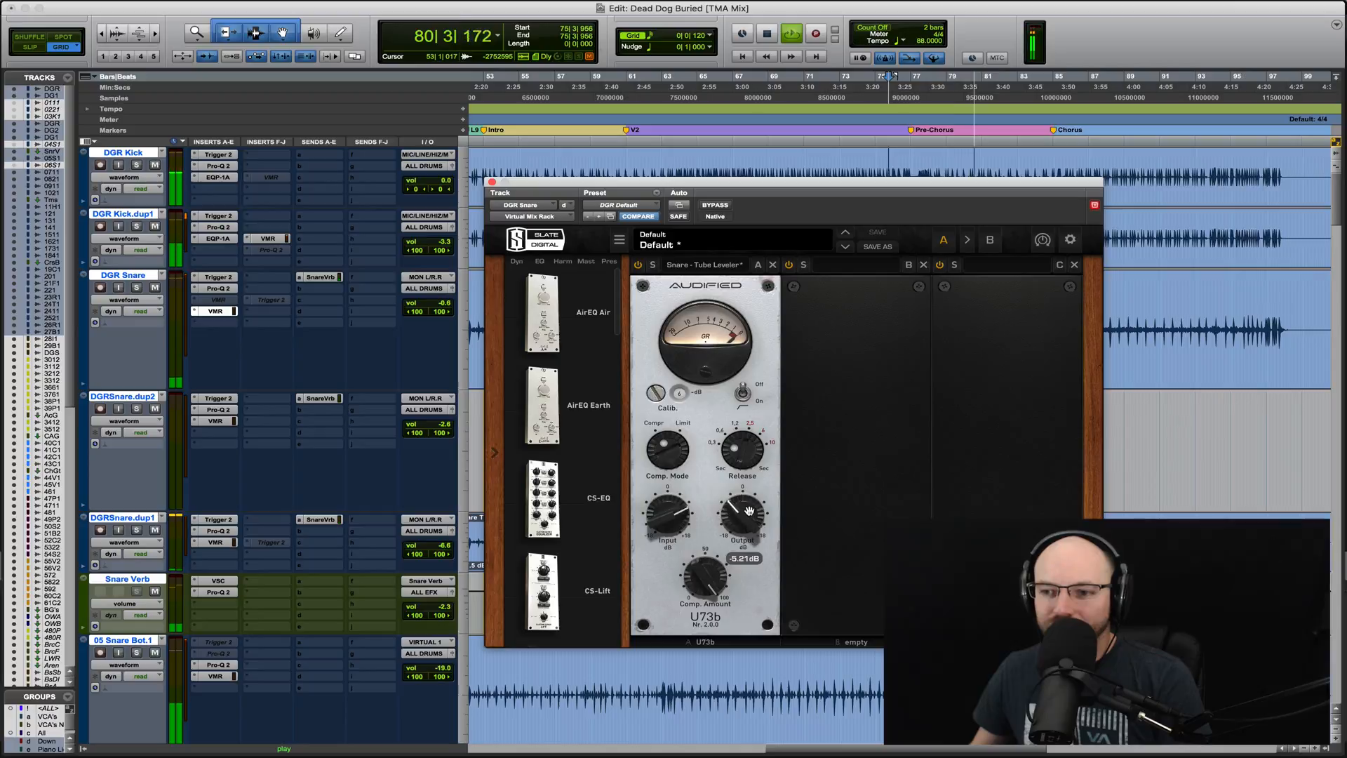
click(716, 206)
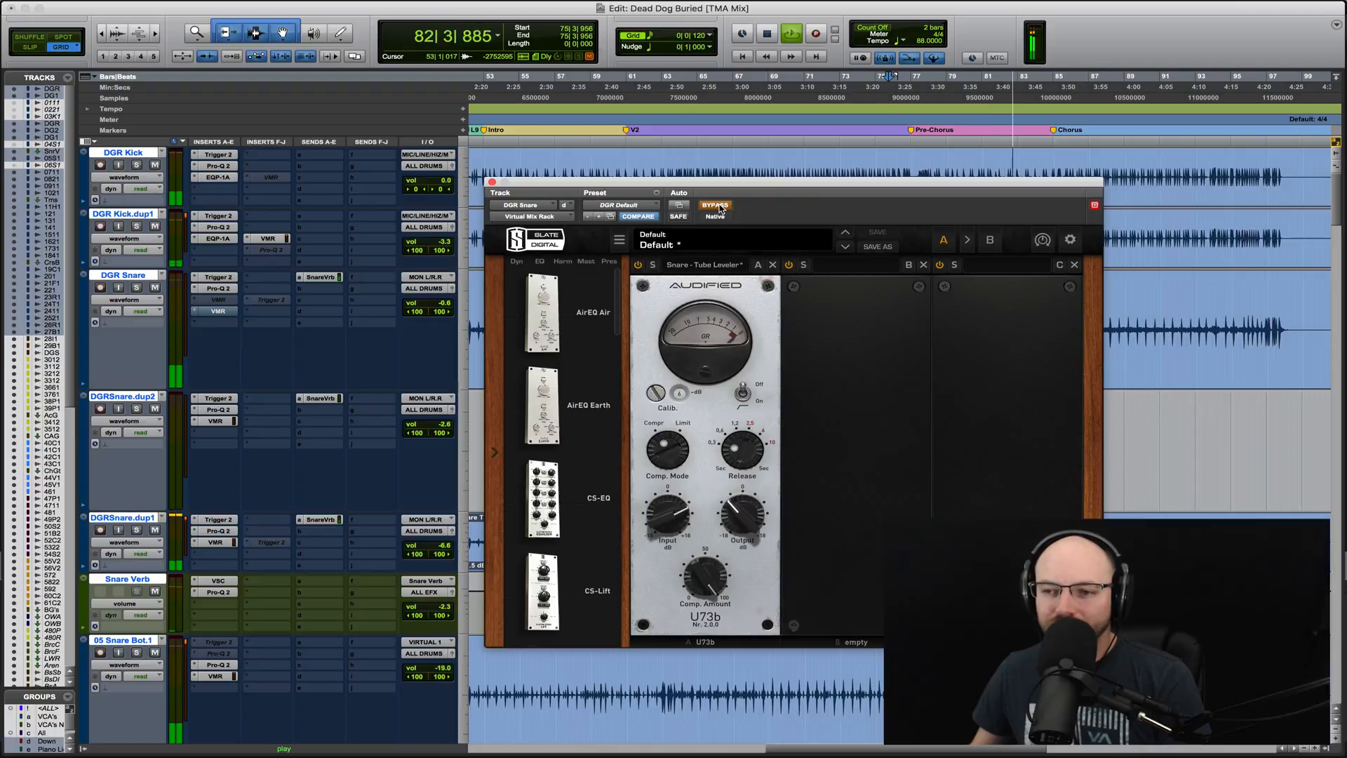
click(720, 207)
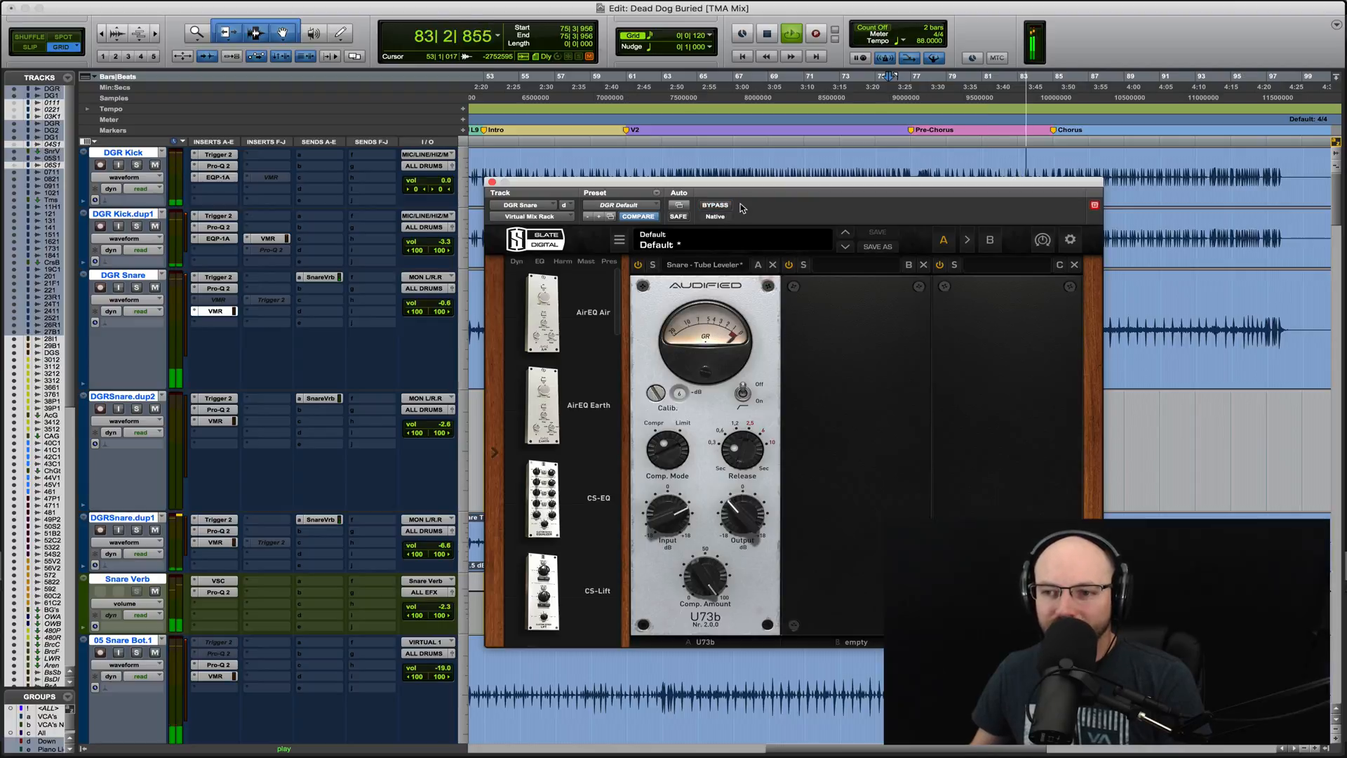
mouse_move(745, 513)
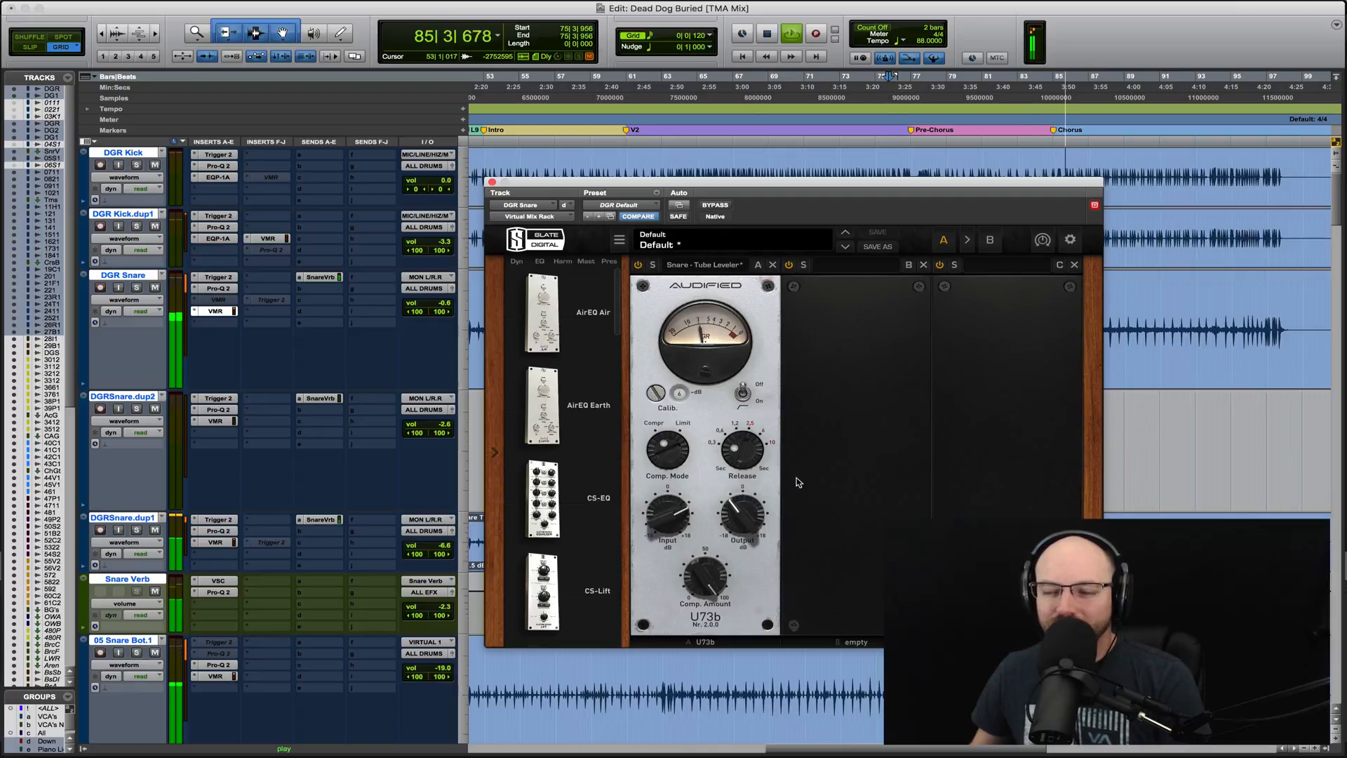
key(space)
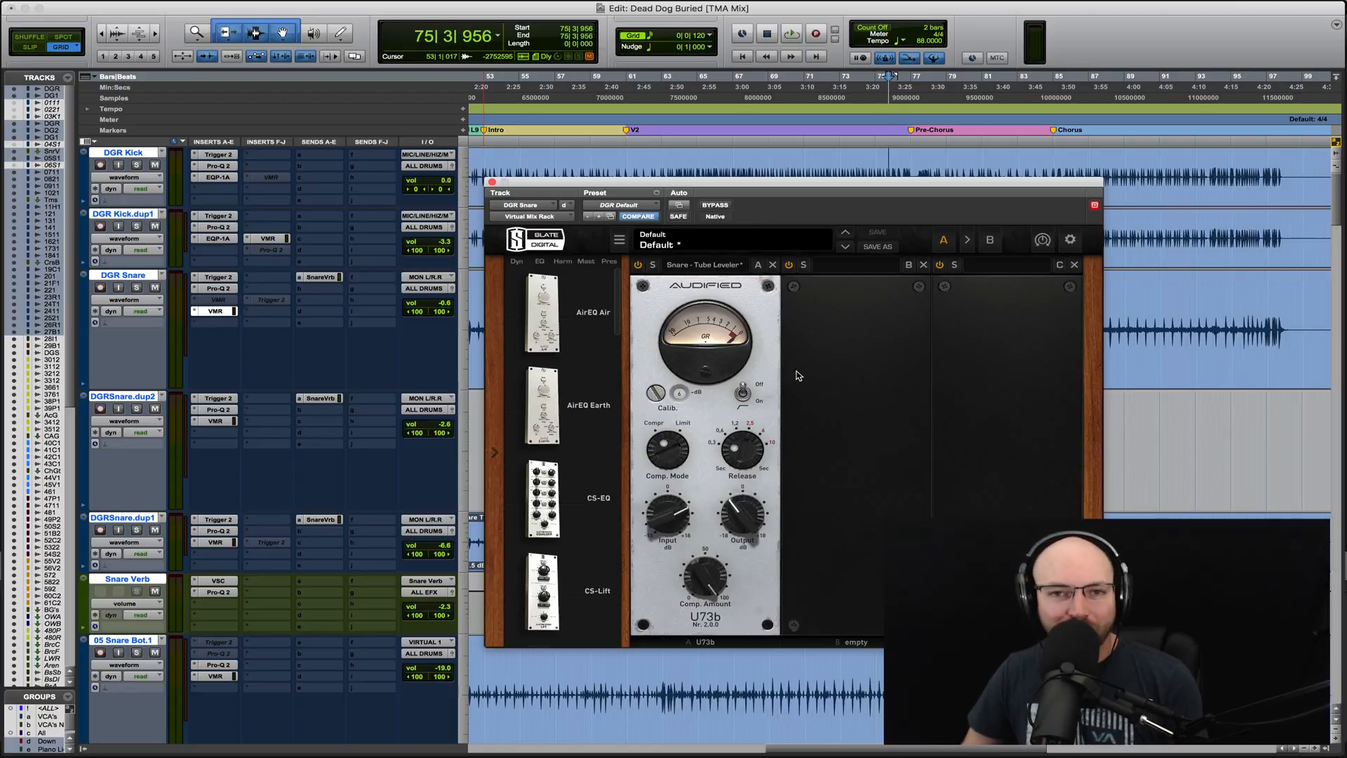
click(493, 183)
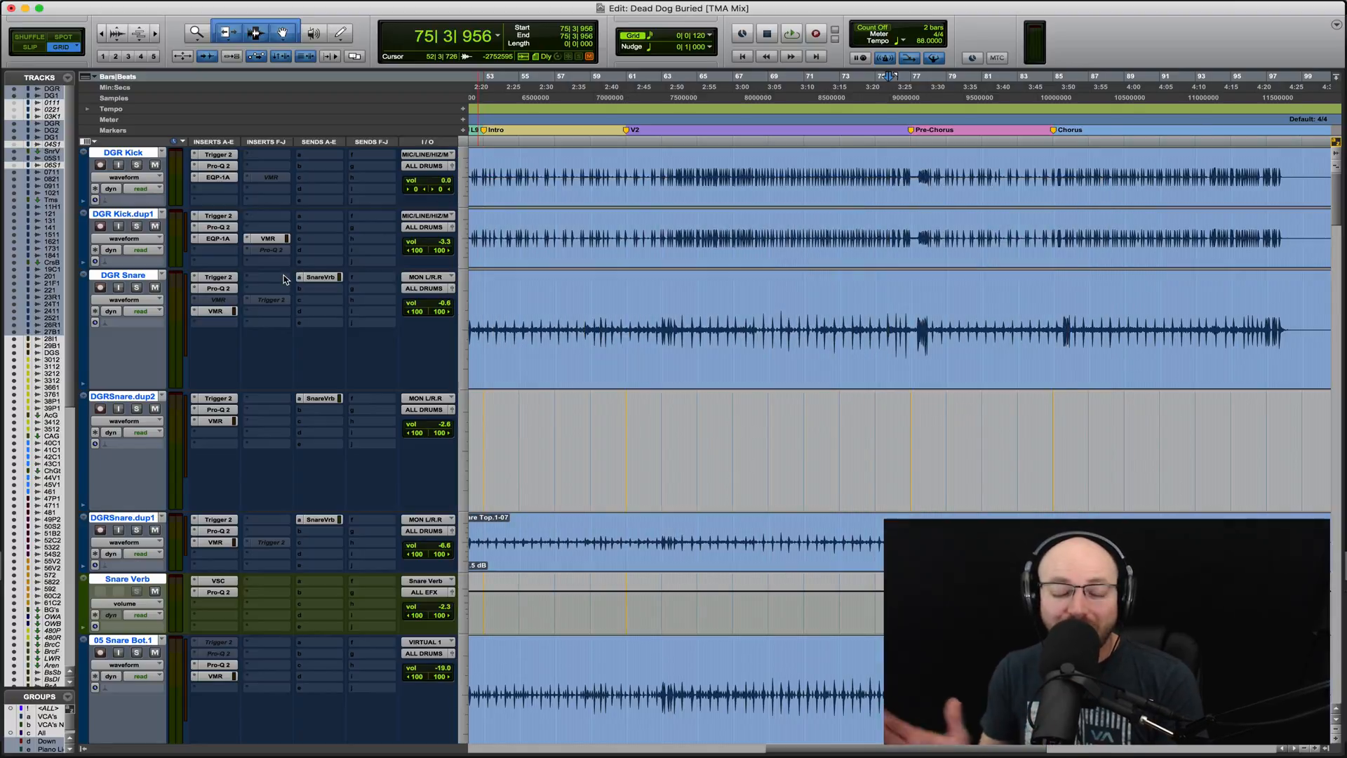